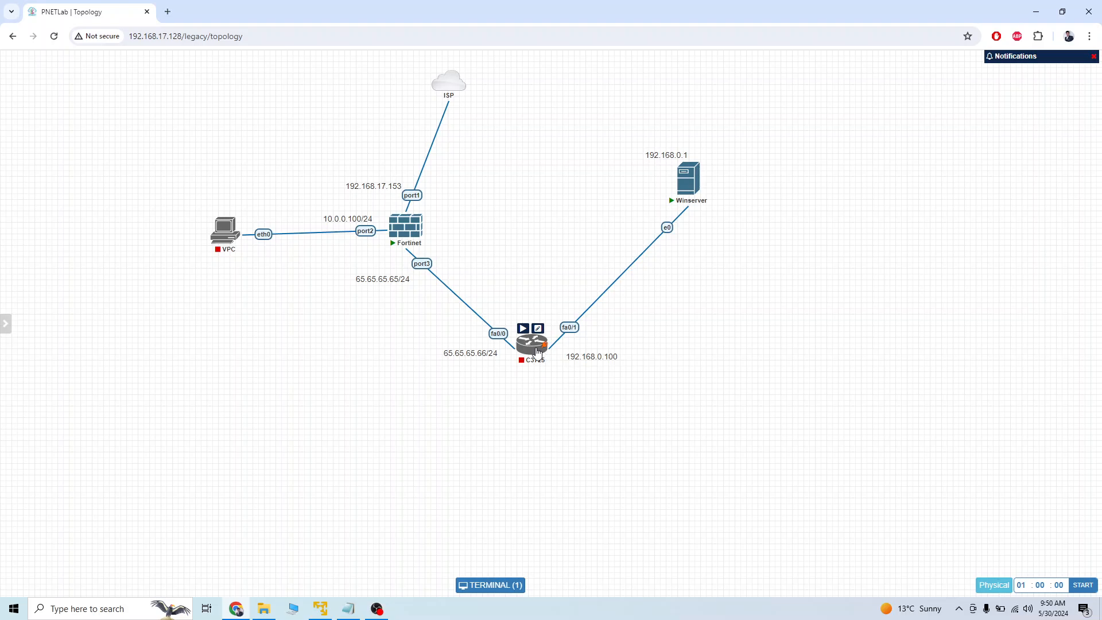
# Start the C3725 router node and shift the 10.0.0.100/24 label slightly away from the Fortinet firewall.
pyautogui.click(523, 330)
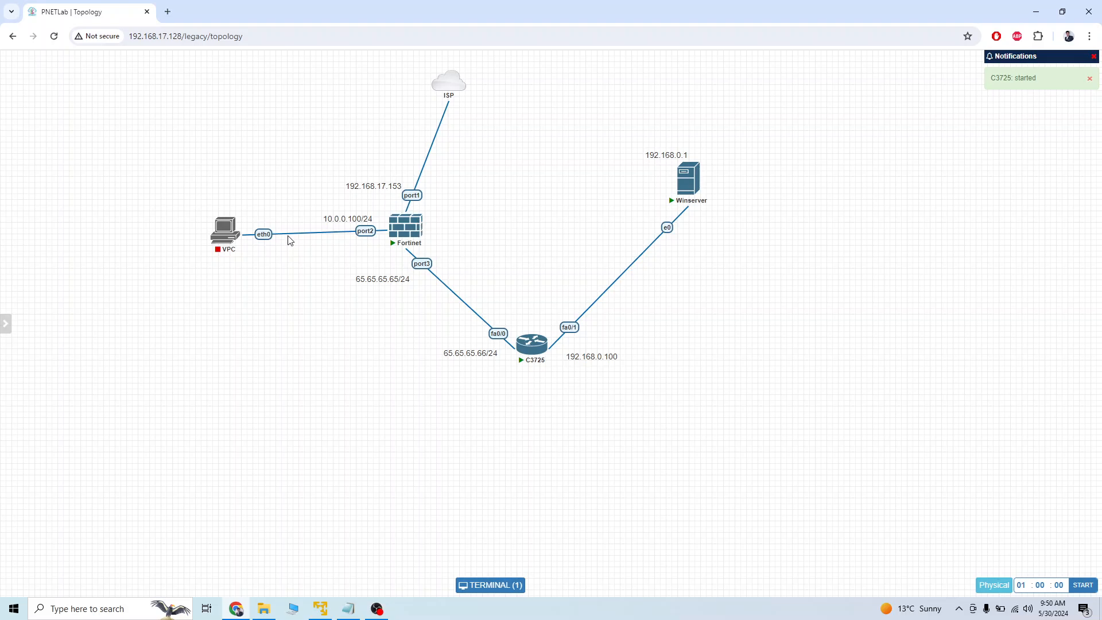
pyautogui.moveTo(333, 218); pyautogui.dragTo(322, 219)
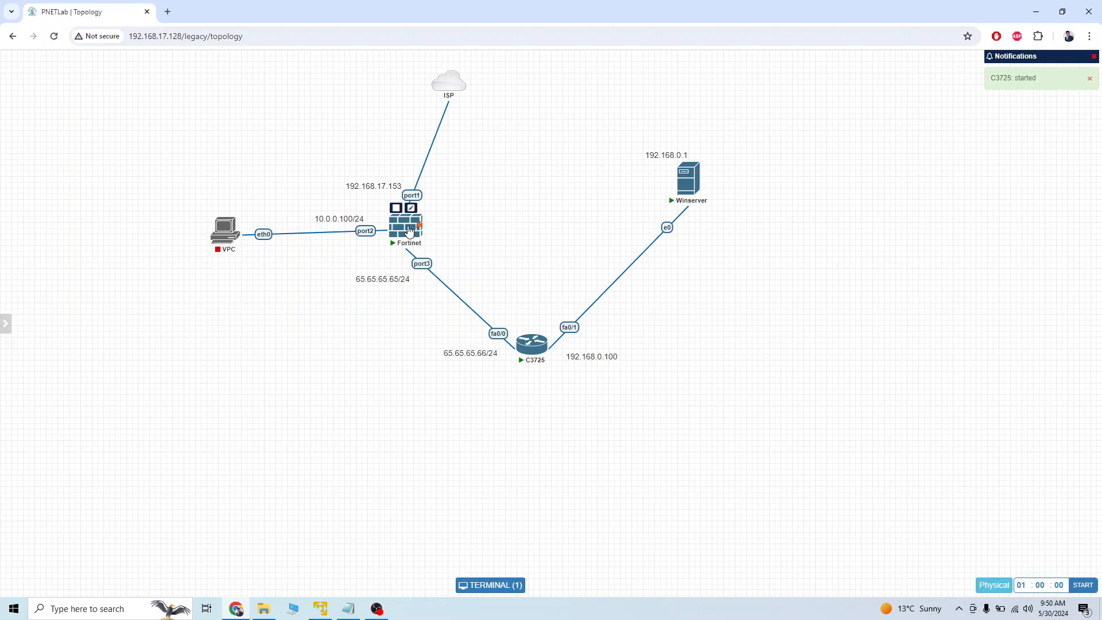
# Open the Fortinet firewall's console, log in as admin with the blank password, and set and confirm a new account password.
pyautogui.click(409, 231)
pyautogui.press('Return')
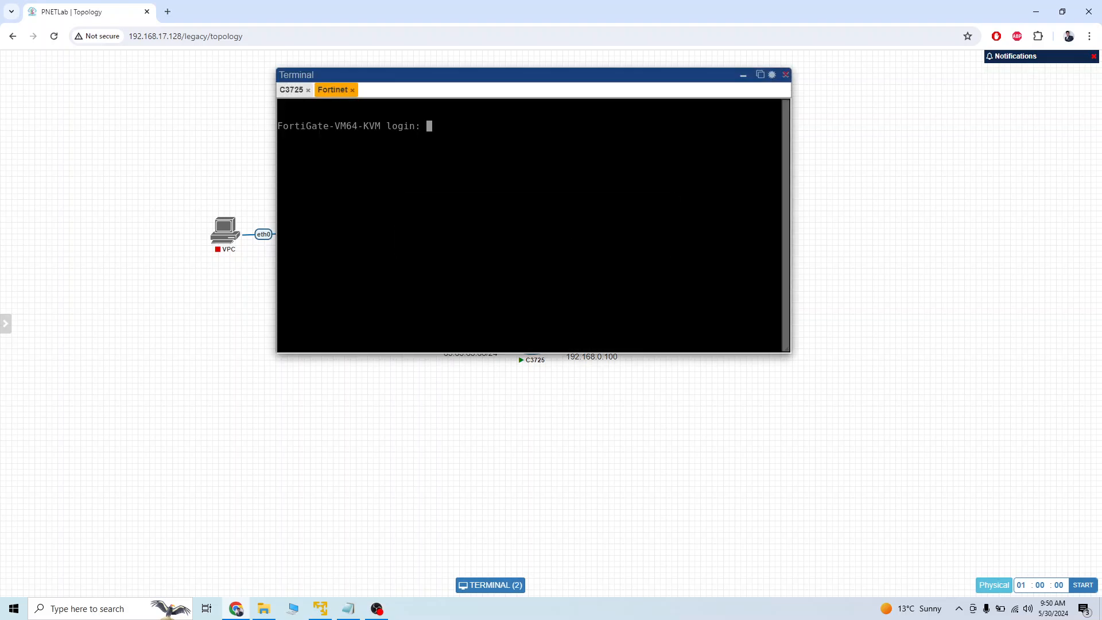
pyautogui.write('admin')
pyautogui.press('Return')
pyautogui.press('Return')
pyautogui.write('***')
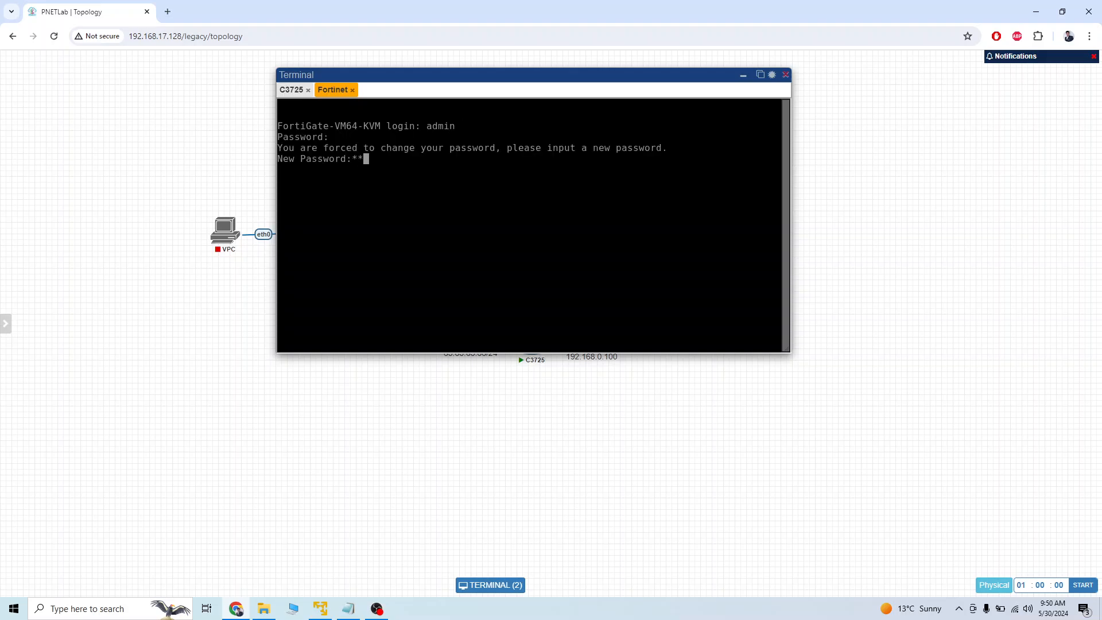
pyautogui.press('Return')
pyautogui.write('***')
pyautogui.press('Return')
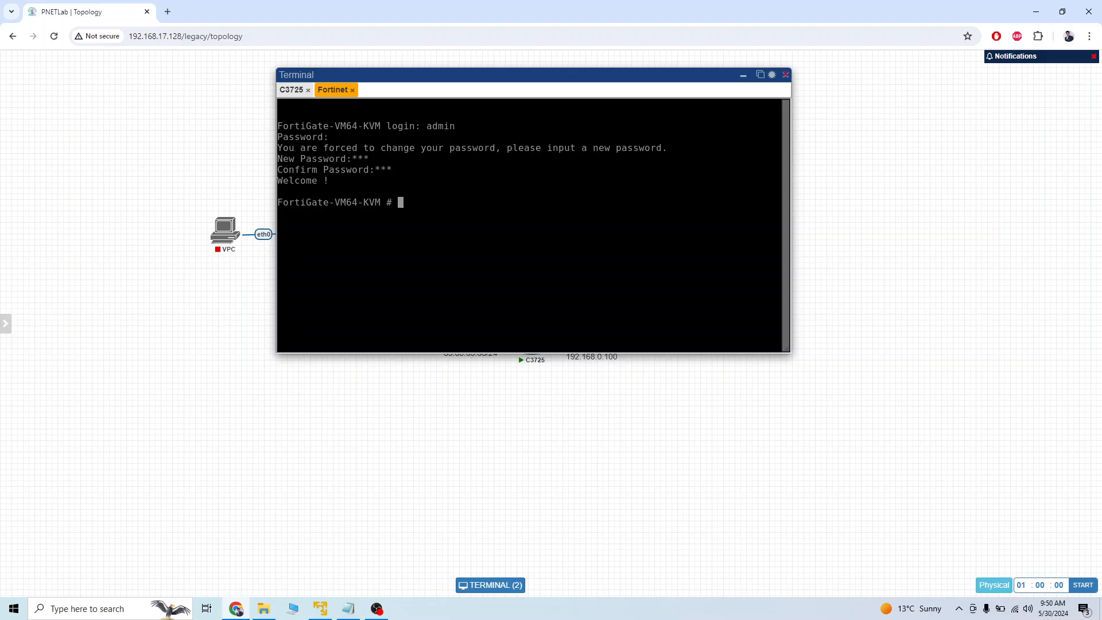
# Show the firewall's system interface configuration, then list its interfaces with their assigned IP addresses.
pyautogui.write('show system interface')
pyautogui.press('Return')
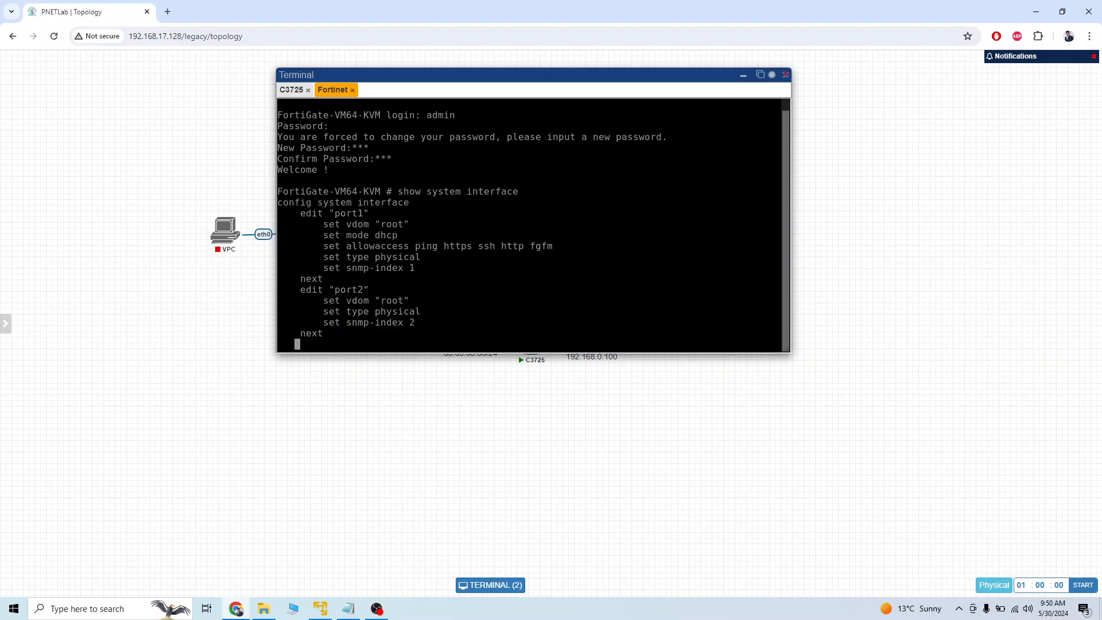
pyautogui.press('q')
pyautogui.press('Up')
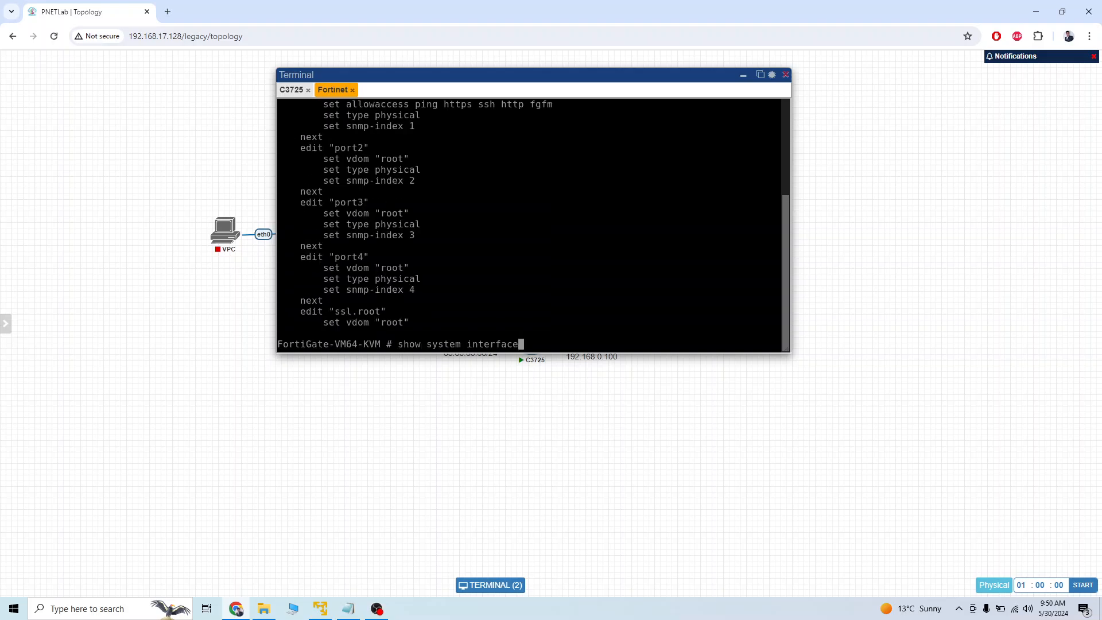
pyautogui.press('?')
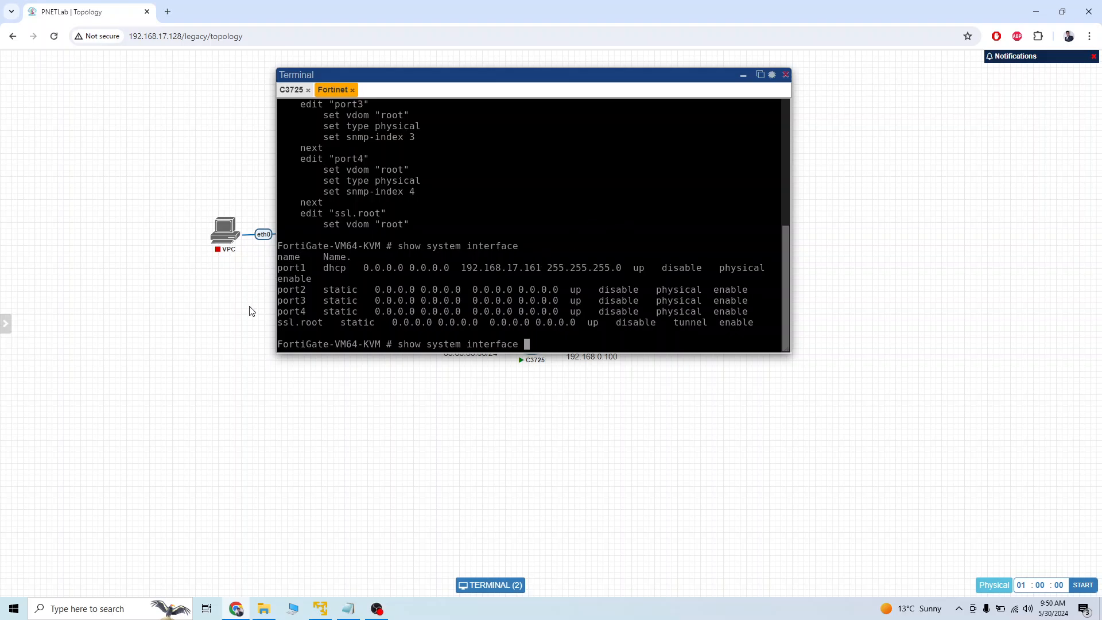
# Minimize the terminal, move the firewall's port1 address label away from its link, and change its text to 192.168.17.161.
pyautogui.click(743, 75)
pyautogui.moveTo(397, 186); pyautogui.dragTo(379, 187)
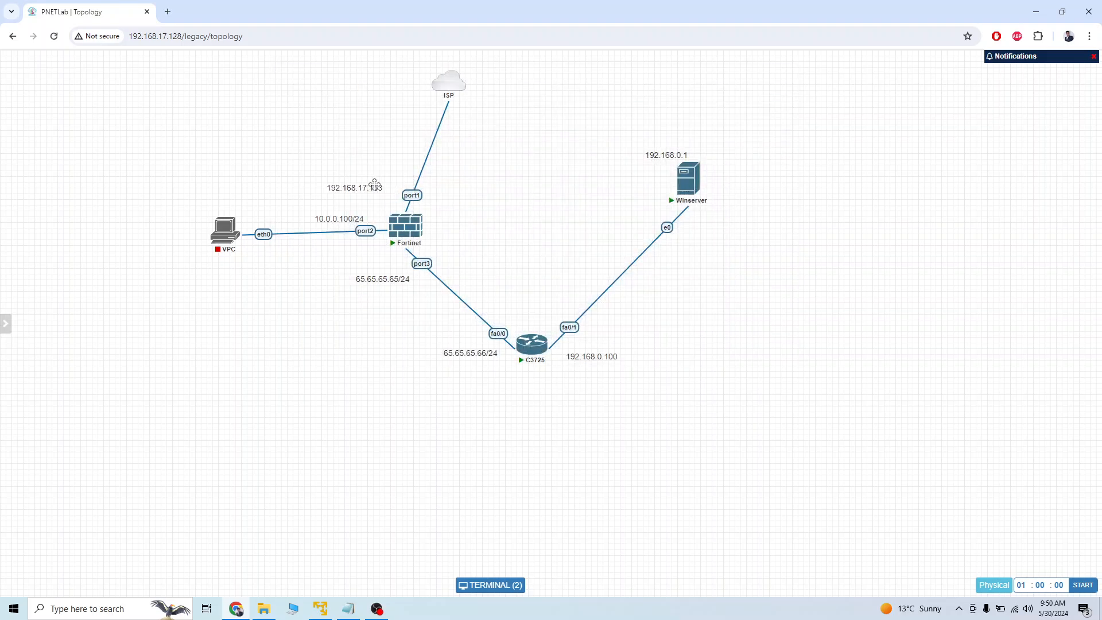
pyautogui.doubleClick(380, 189)
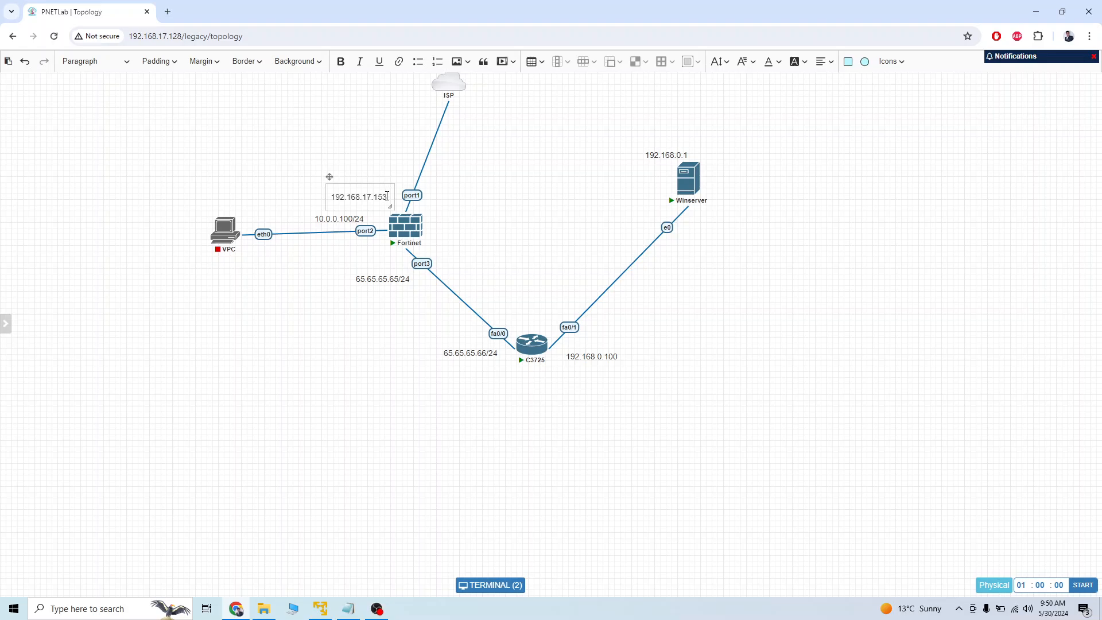
pyautogui.click(386, 196)
pyautogui.click(239, 114)
# Open 192.168.17.161 in a new browser tab and log in to the FortiGate as admin with the account password.
pyautogui.click(168, 11)
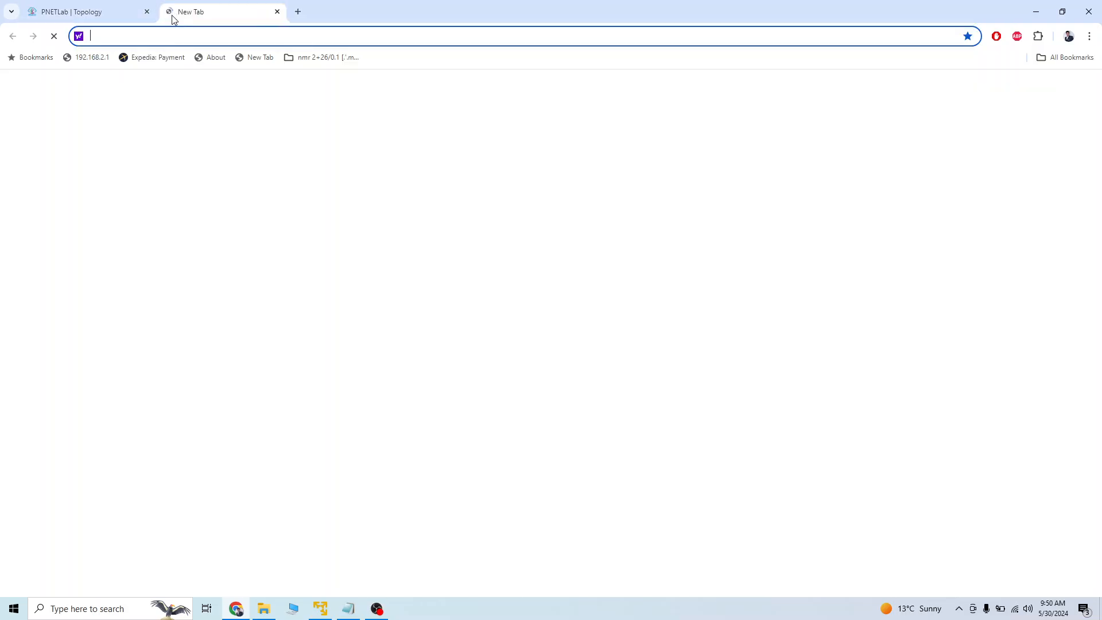
pyautogui.write('19')
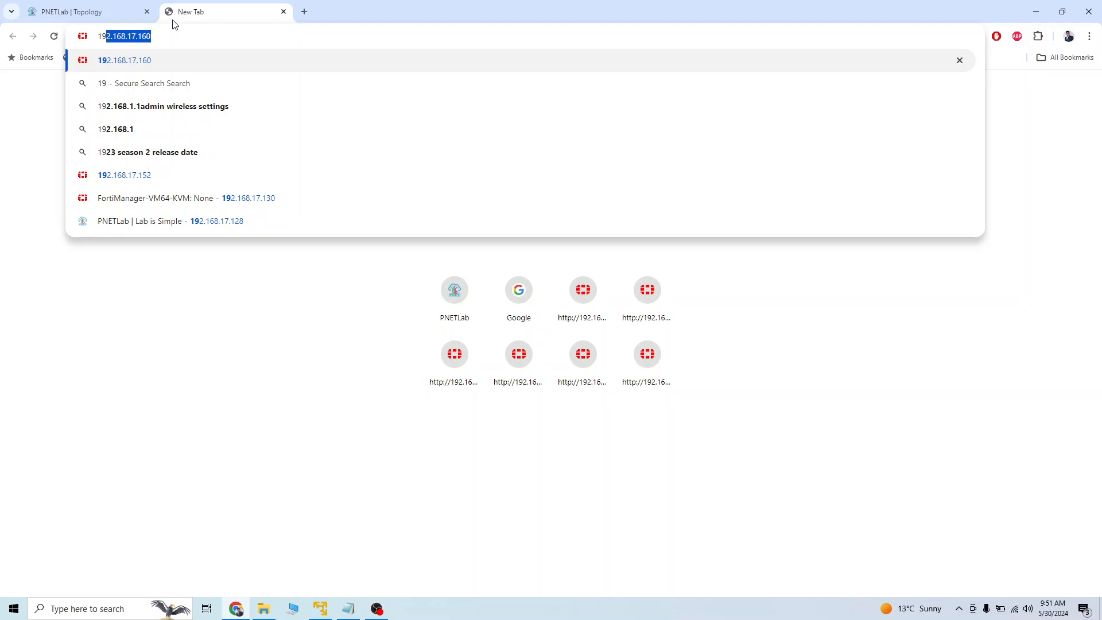
pyautogui.write('2.168.17.161')
pyautogui.press('Return')
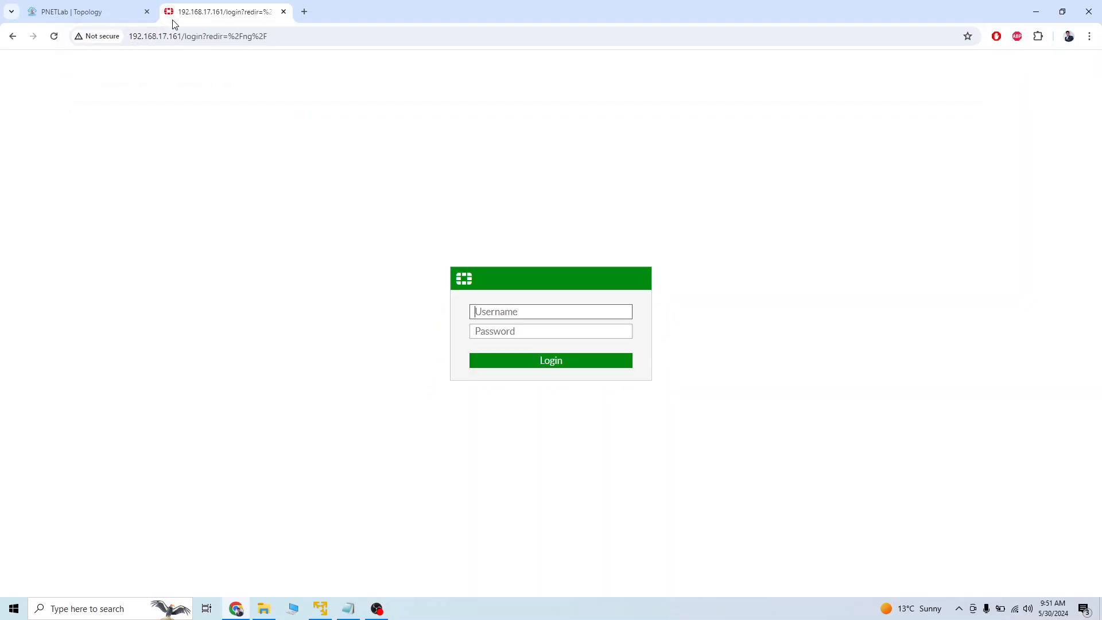
pyautogui.write('admin')
pyautogui.press('Tab')
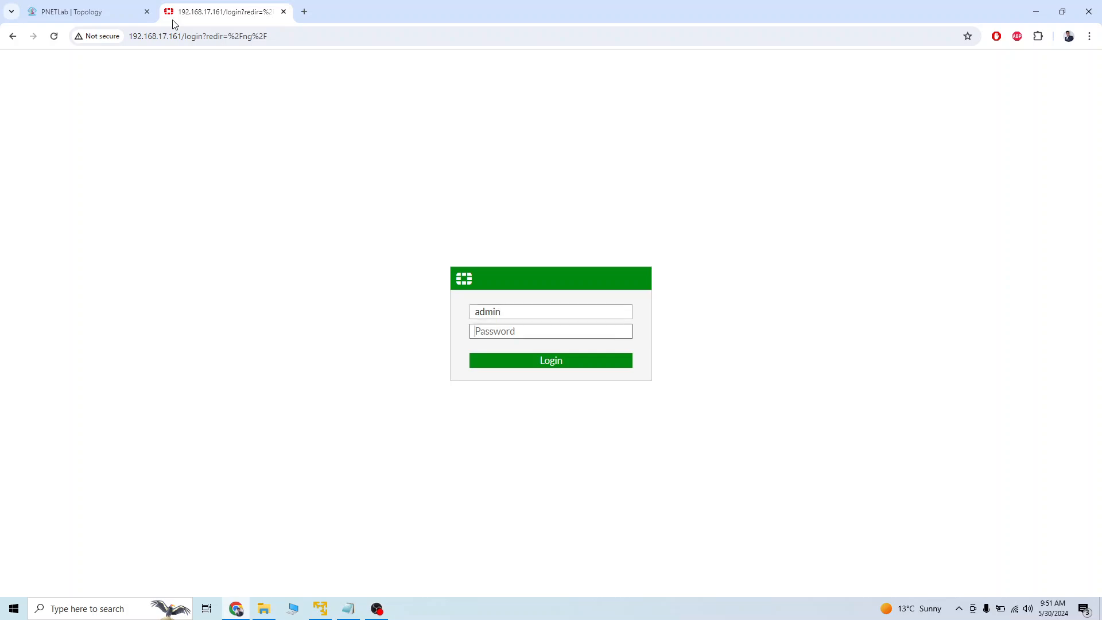
pyautogui.write('admin')
pyautogui.press('Return')
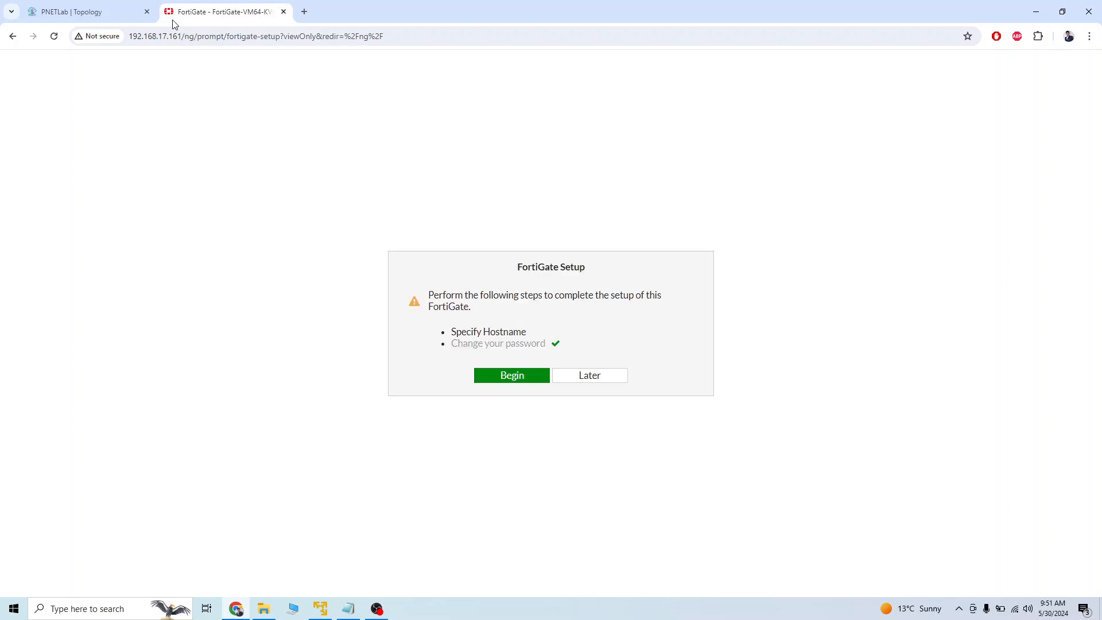
# Begin the FortiGate setup and set the hostname to HQ-FW.
pyautogui.click(515, 379)
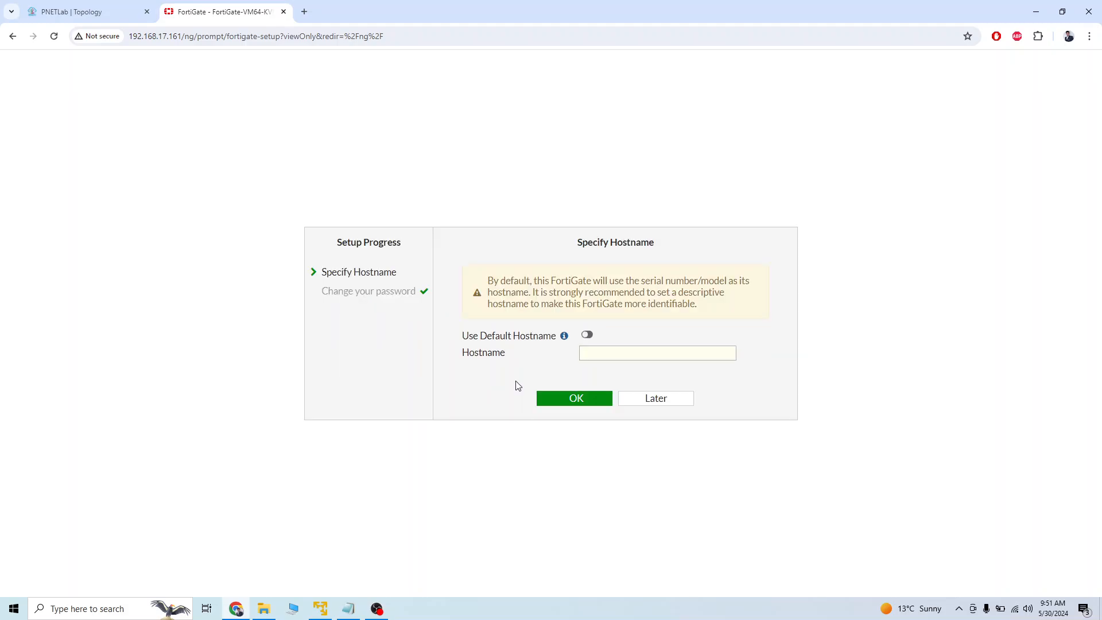
pyautogui.click(609, 356)
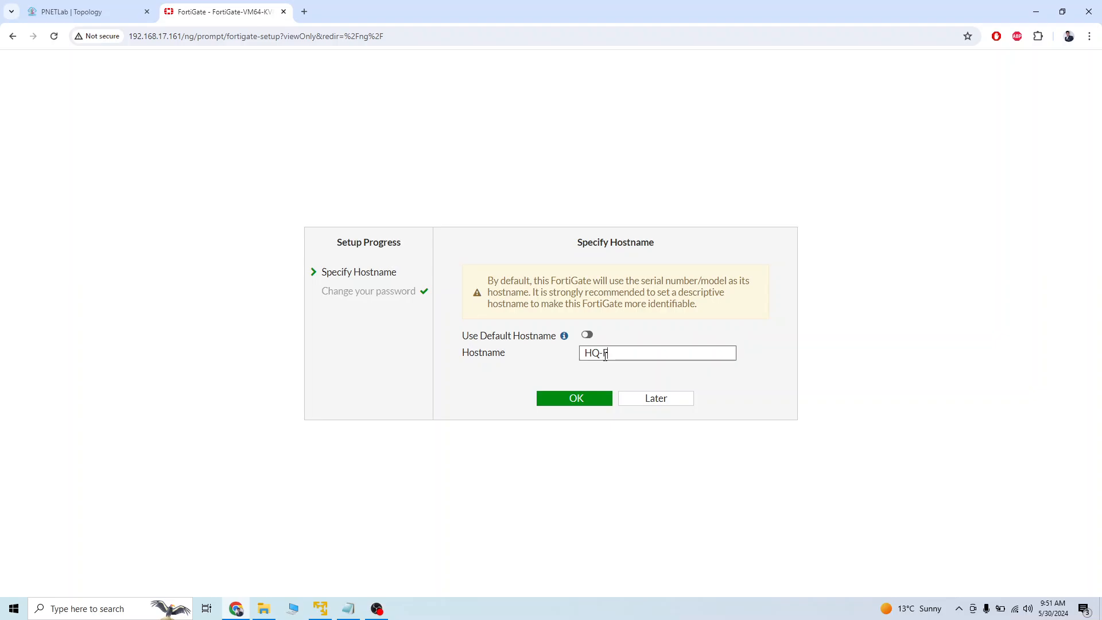
pyautogui.click(577, 402)
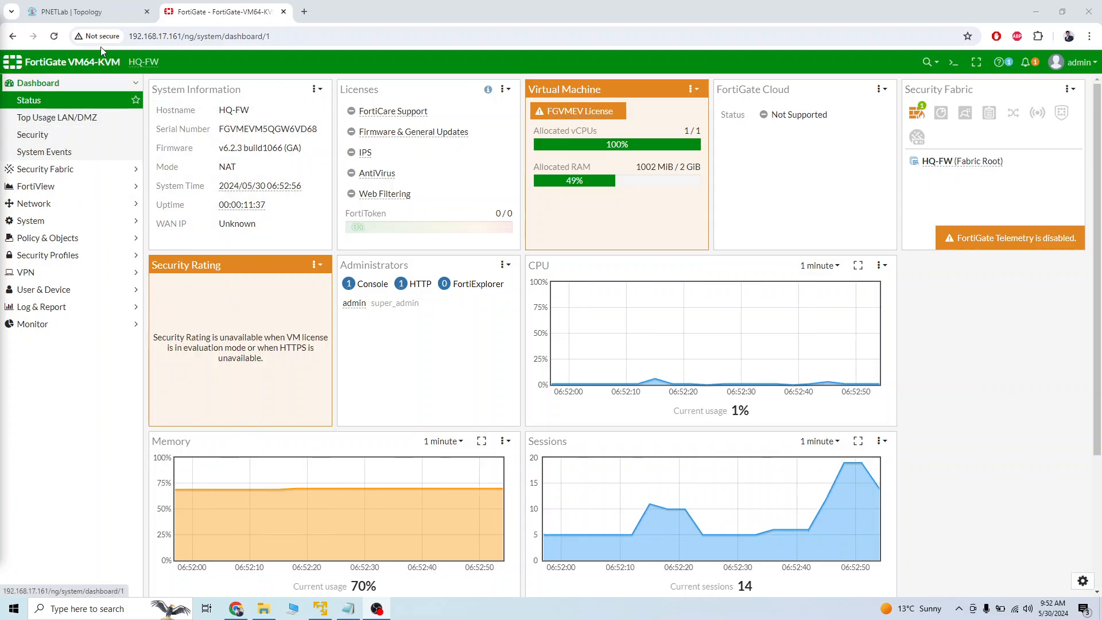
# Check the lab topology, then give the FortiGate's port1 interface the alias mgmt and save it.
pyautogui.click(92, 11)
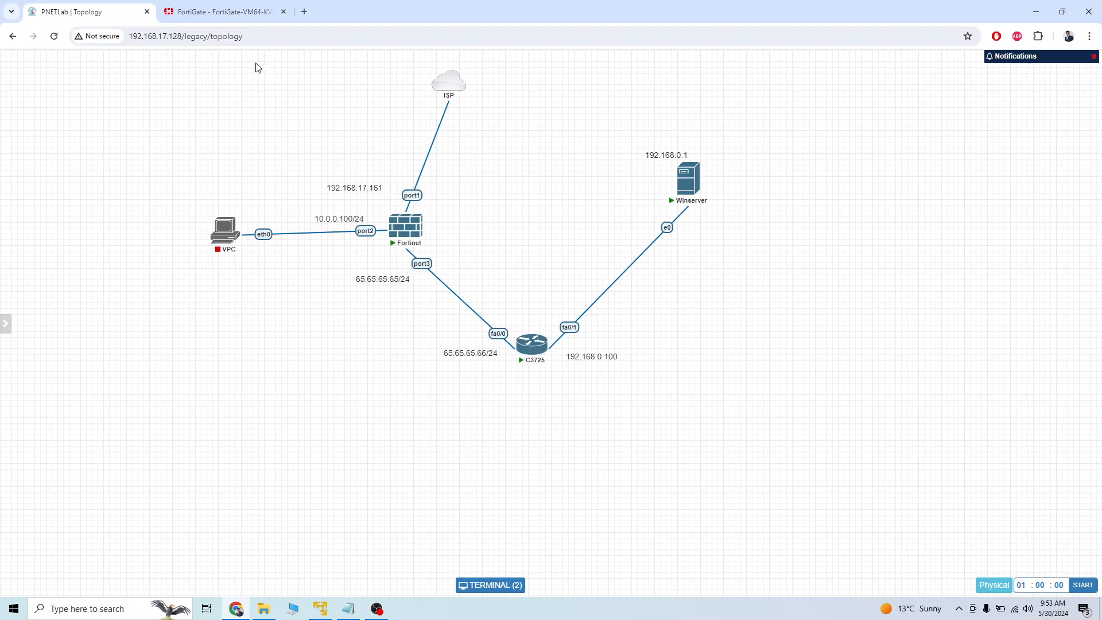
pyautogui.click(229, 13)
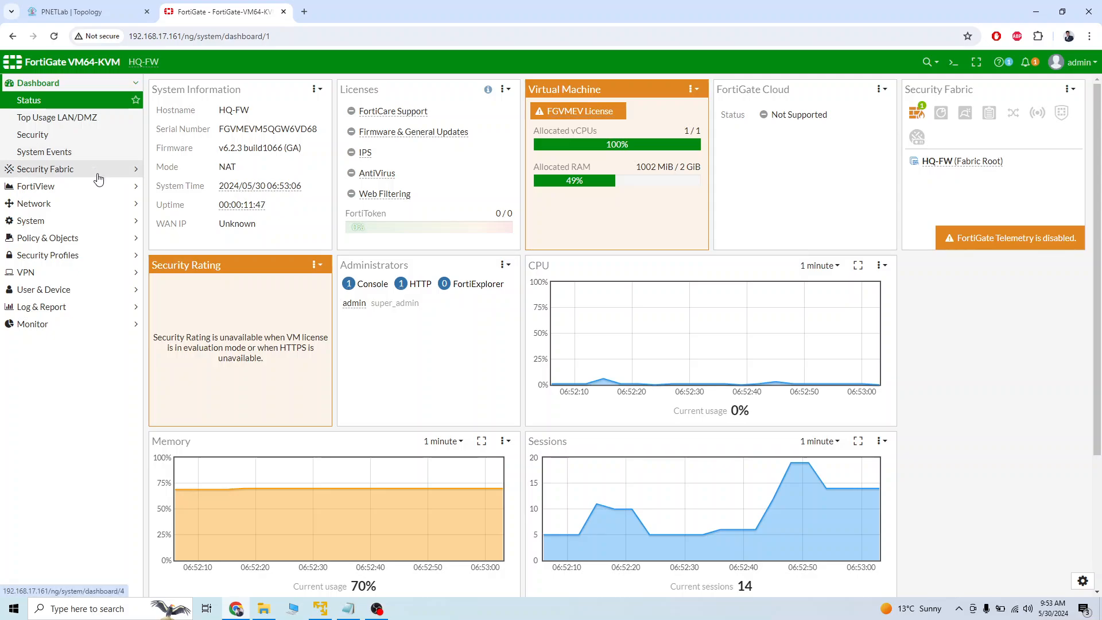
pyautogui.click(92, 203)
pyautogui.click(81, 153)
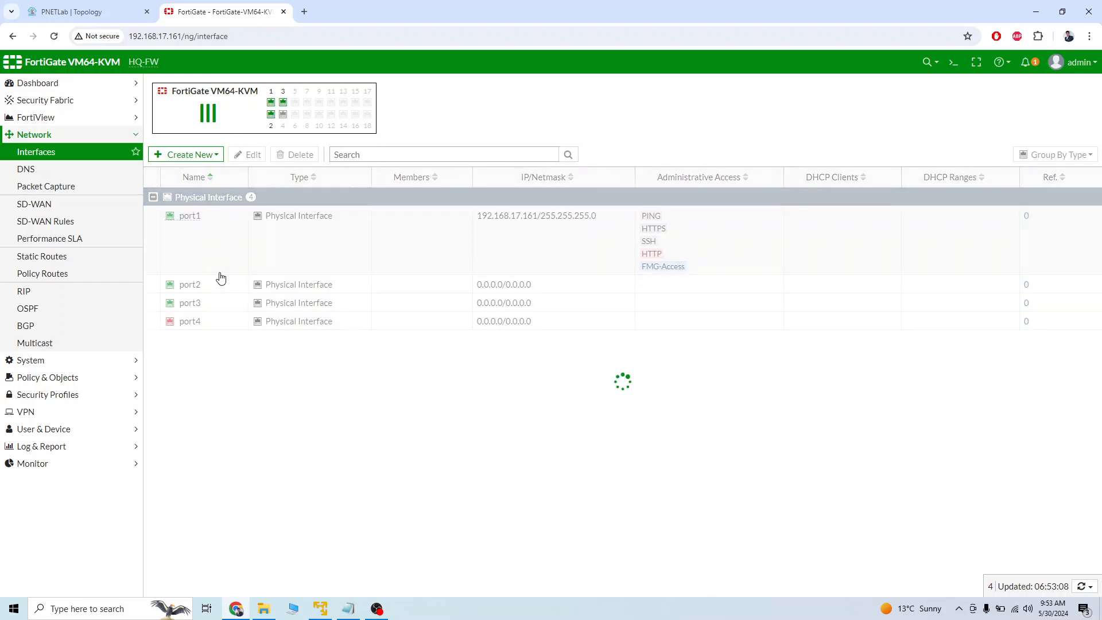
pyautogui.doubleClick(165, 239)
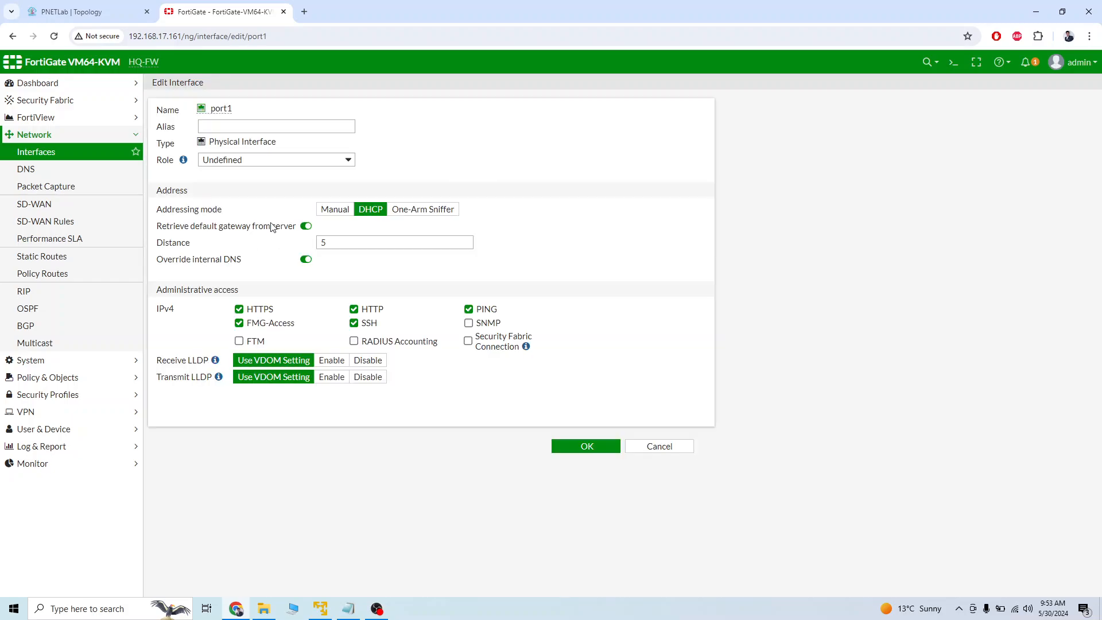
pyautogui.click(254, 127)
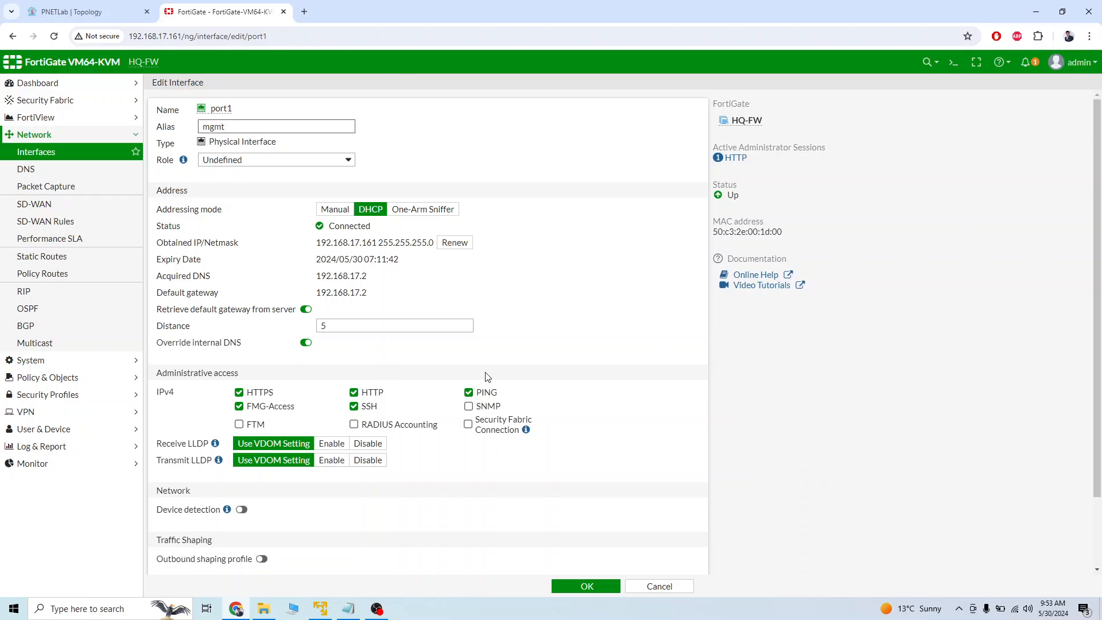
pyautogui.click(586, 585)
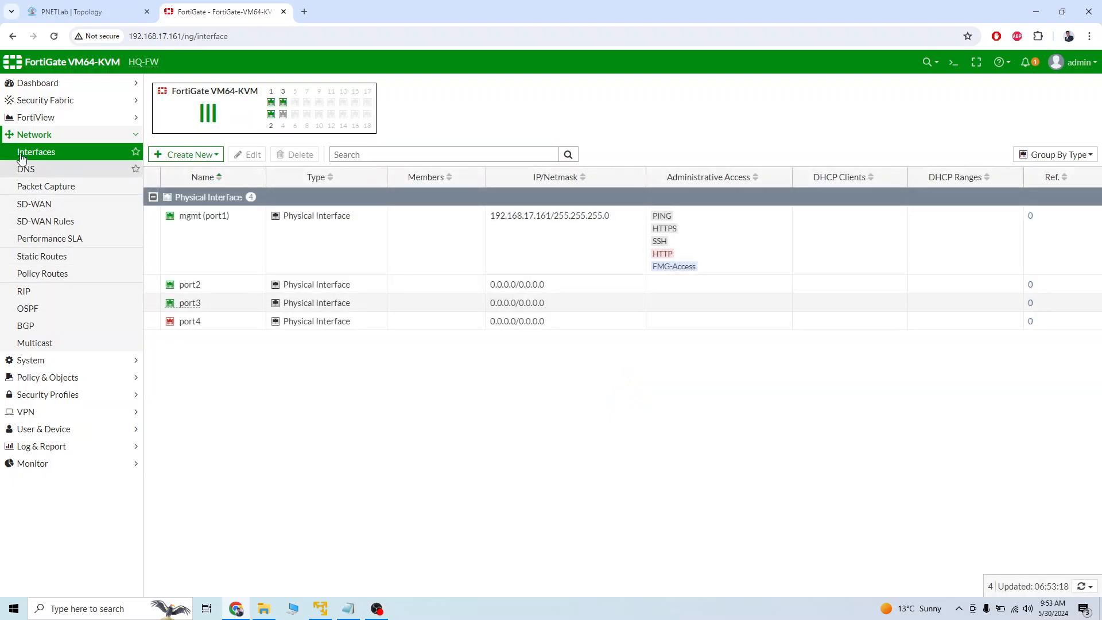
# Open the port2 interface for editing, check its link in the topology, and set its role to LAN.
pyautogui.doubleClick(231, 285)
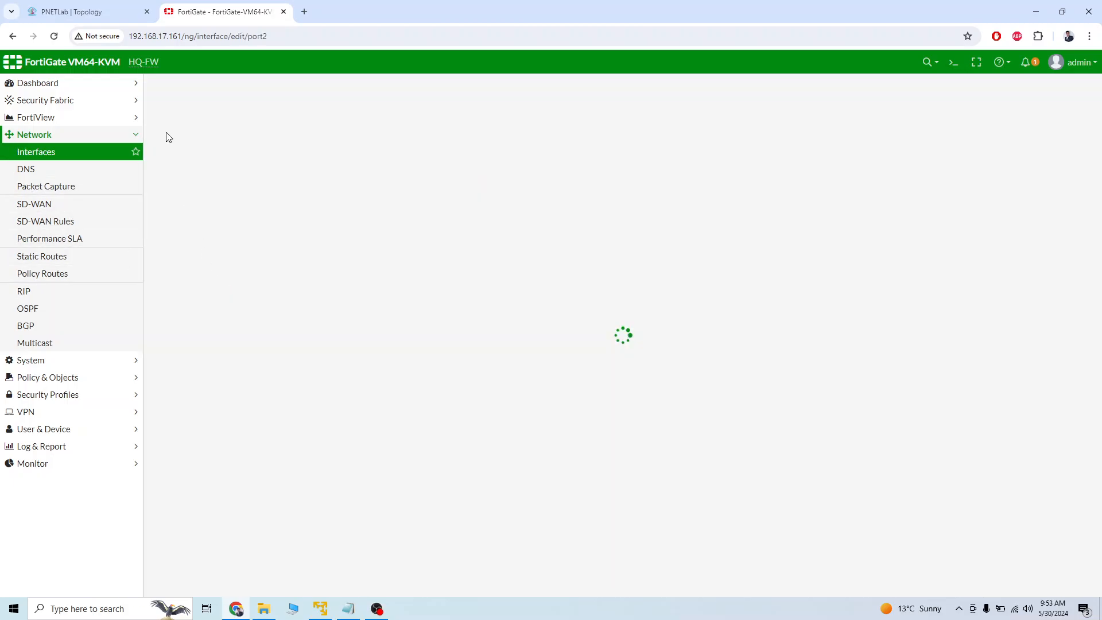
pyautogui.click(86, 11)
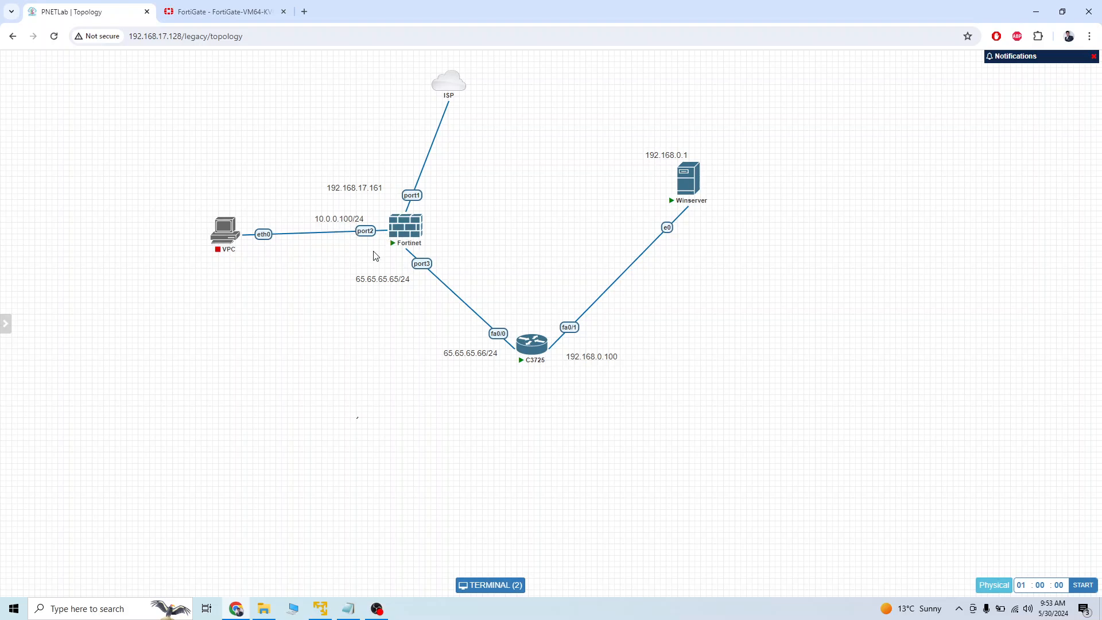
pyautogui.click(206, 12)
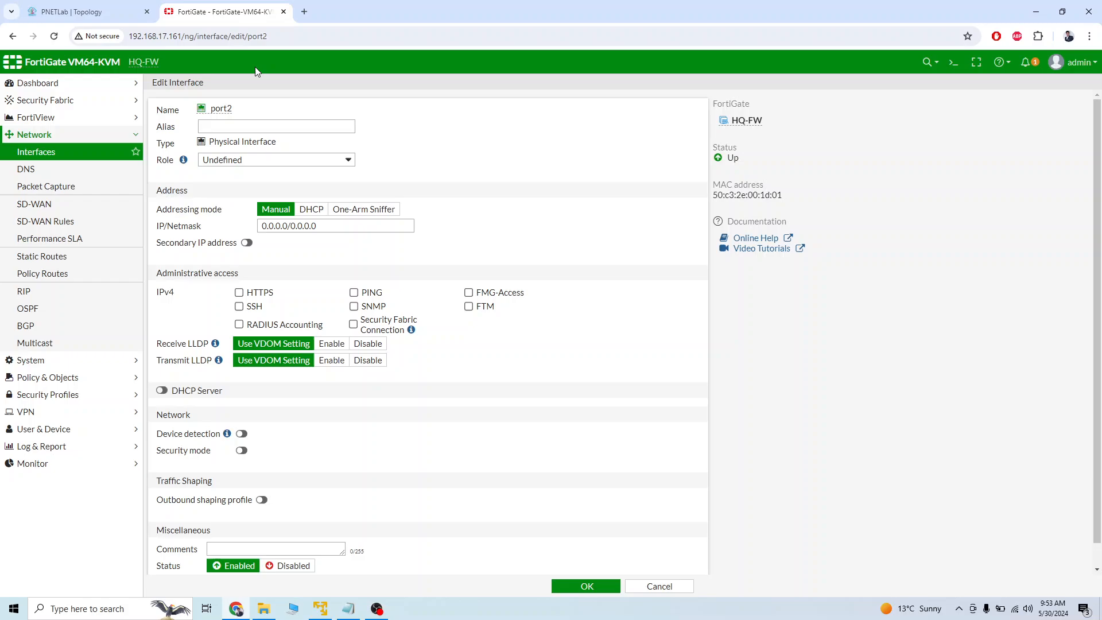
pyautogui.click(273, 160)
pyautogui.click(266, 171)
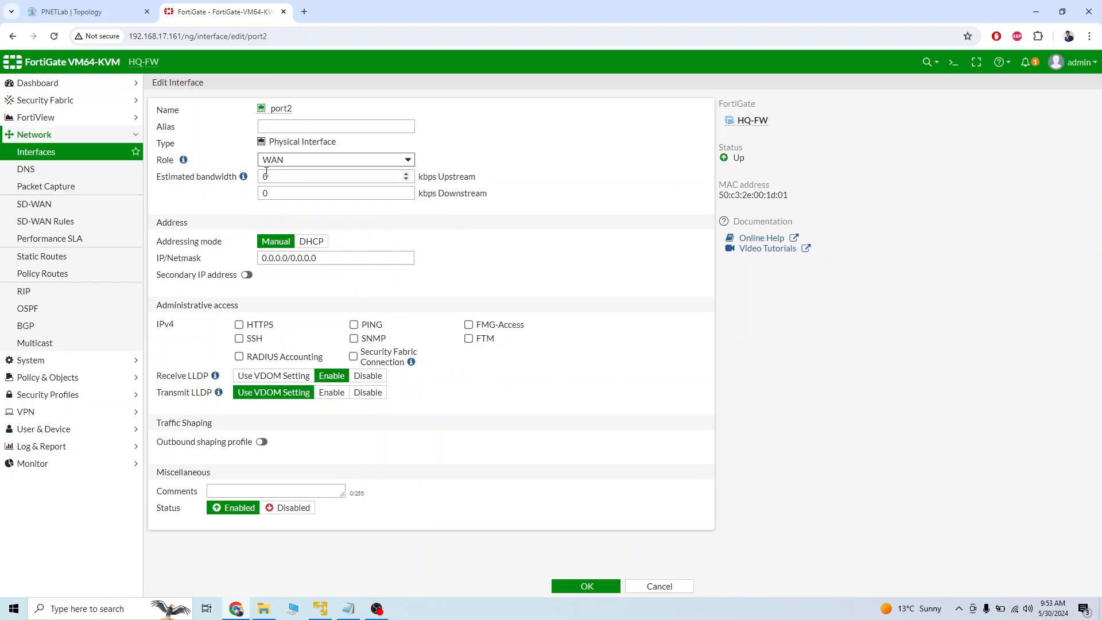
pyautogui.click(296, 160)
pyautogui.click(298, 168)
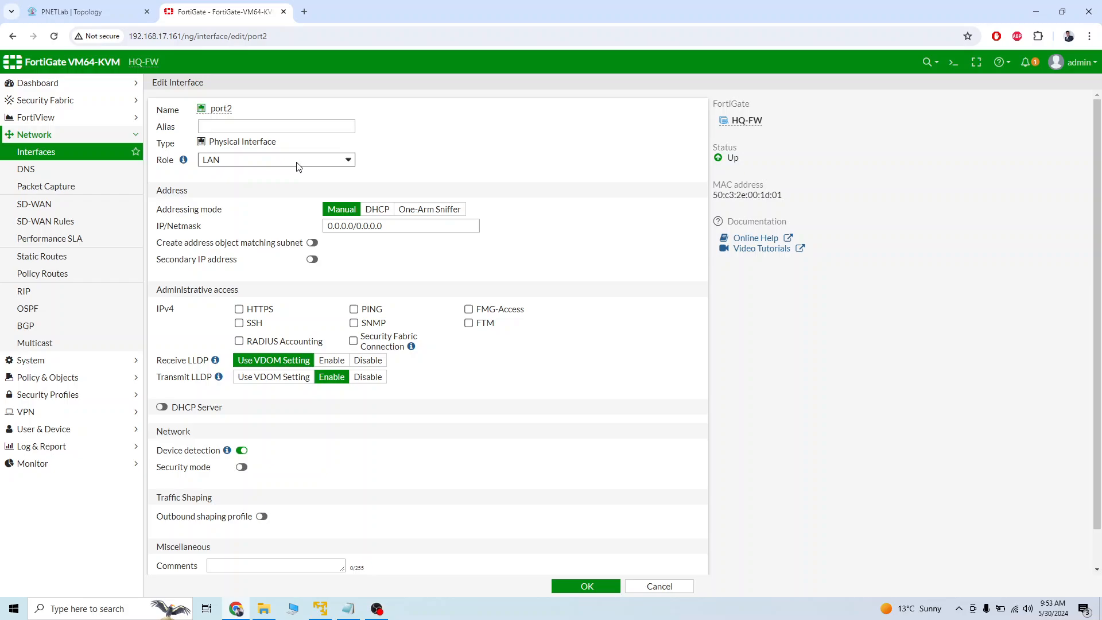
# Give port2 the alias lan and the manual IP/netmask 10.0.0.100/24.
pyautogui.click(294, 132)
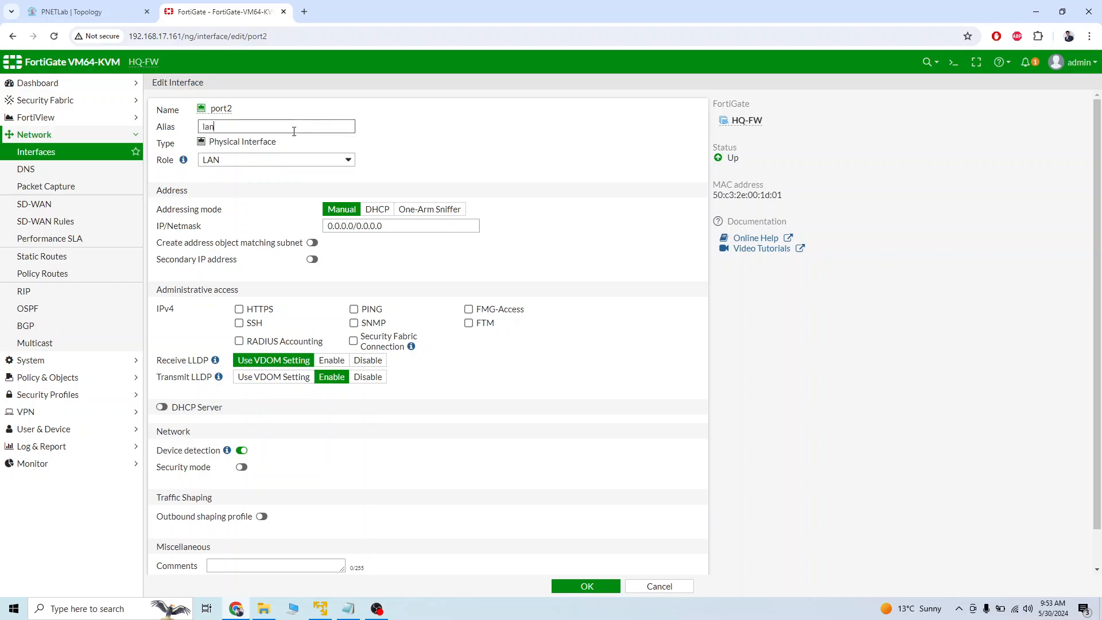
pyautogui.moveTo(388, 231); pyautogui.dragTo(300, 227)
pyautogui.write('10.0.0.')
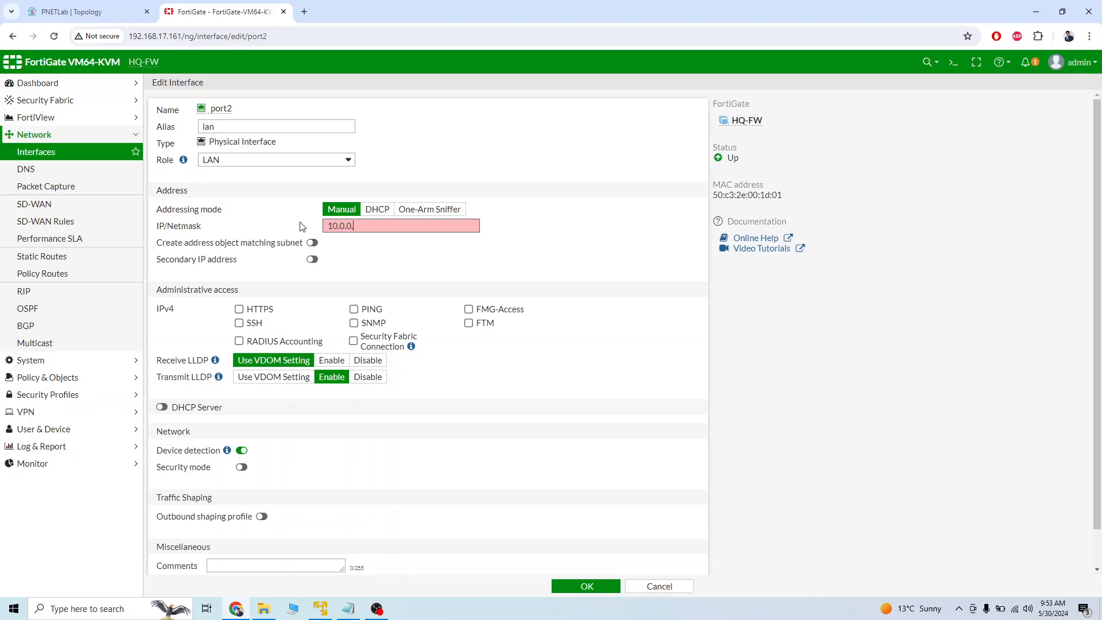
pyautogui.write('100/24')
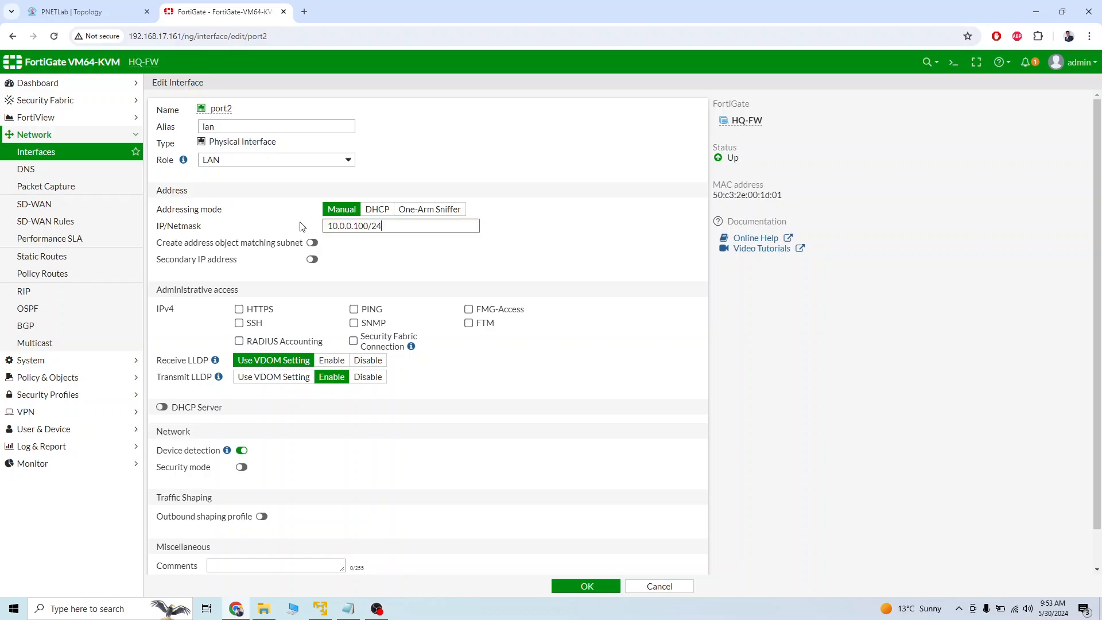
# Allow PING access on port2, enable its DHCP server with the default address ranges, and save the interface.
pyautogui.click(353, 310)
pyautogui.click(161, 407)
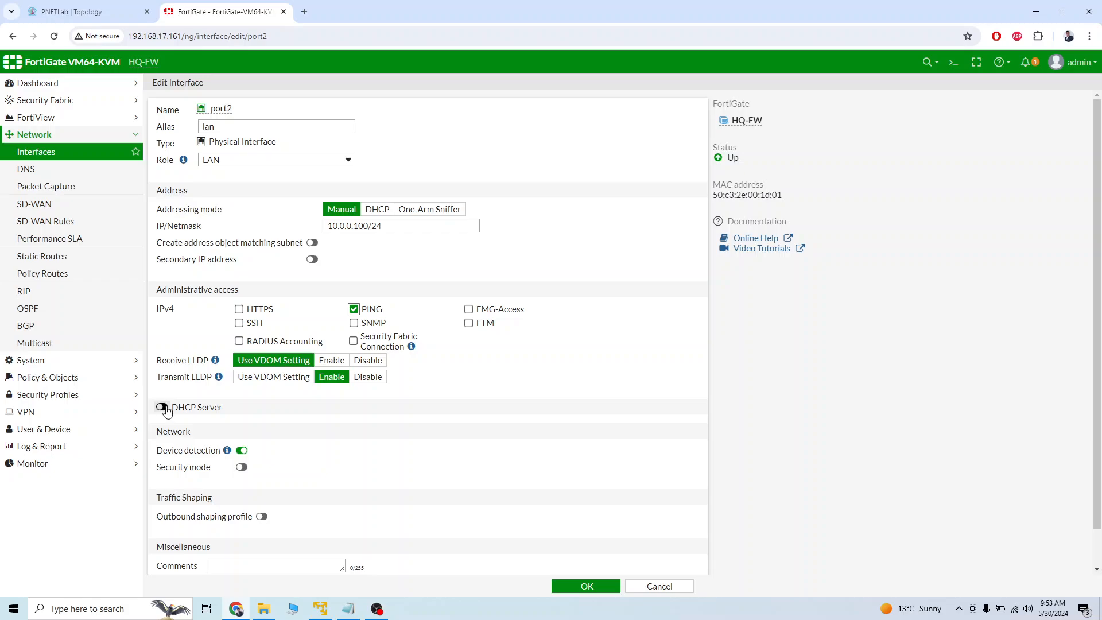
pyautogui.scroll(-3, 331, 522)
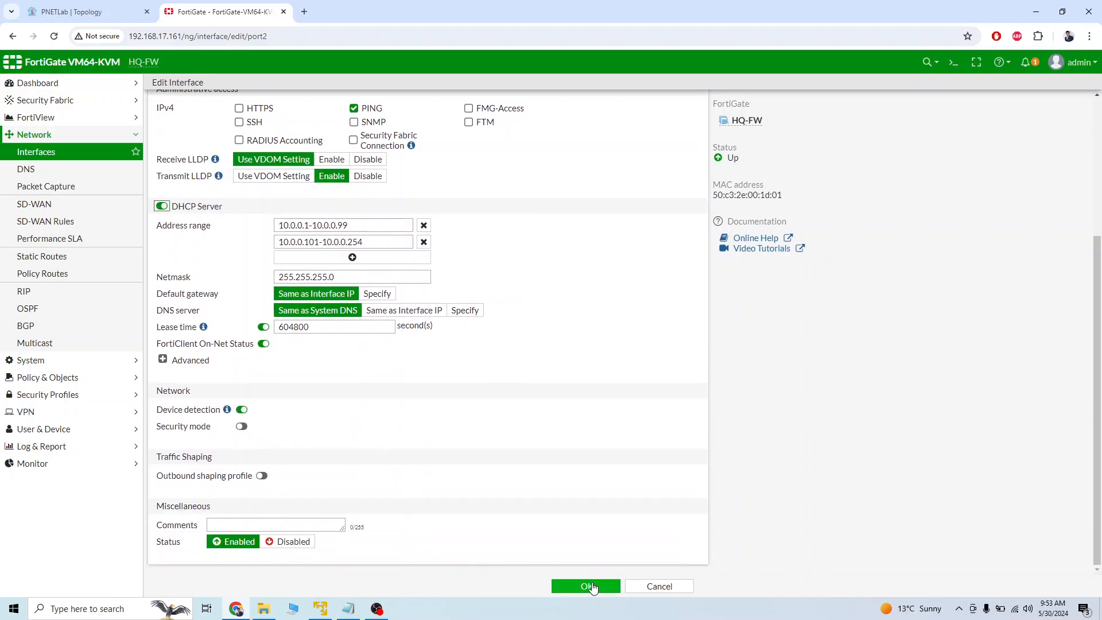
pyautogui.click(592, 586)
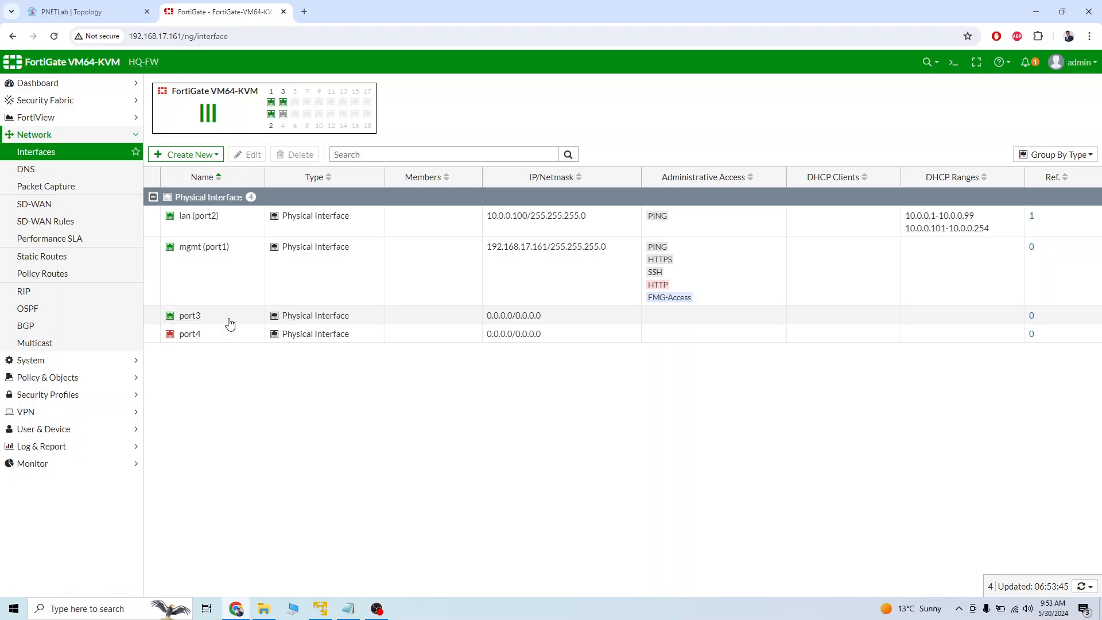
# Open the port3 interface for editing, give it the alias isp, and set its role to WAN.
pyautogui.doubleClick(230, 325)
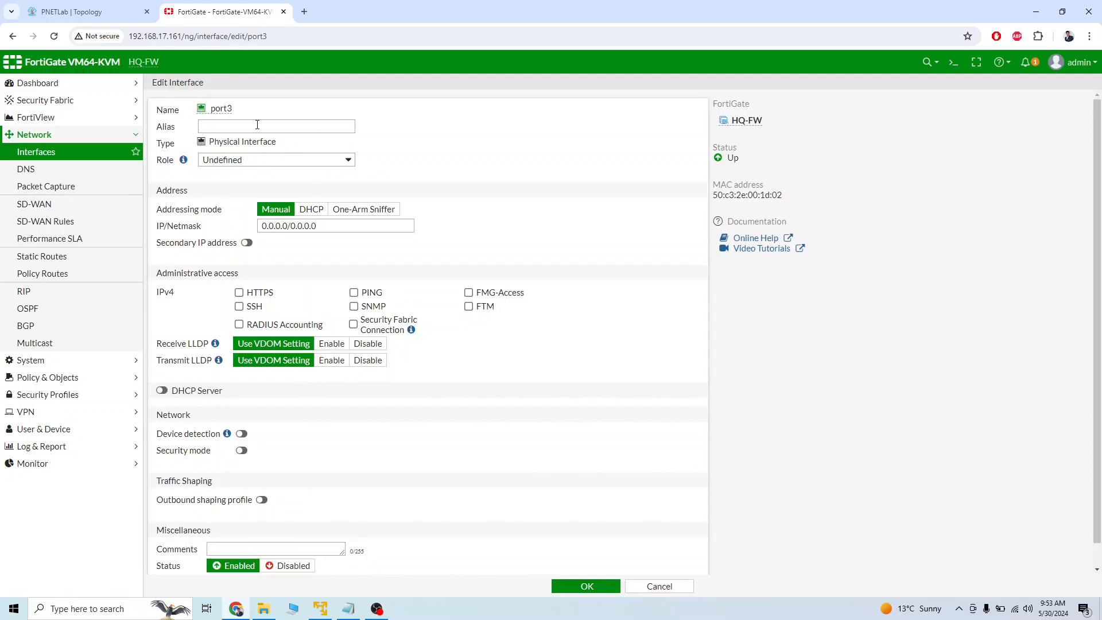
pyautogui.click(255, 123)
pyautogui.click(273, 167)
pyautogui.click(274, 182)
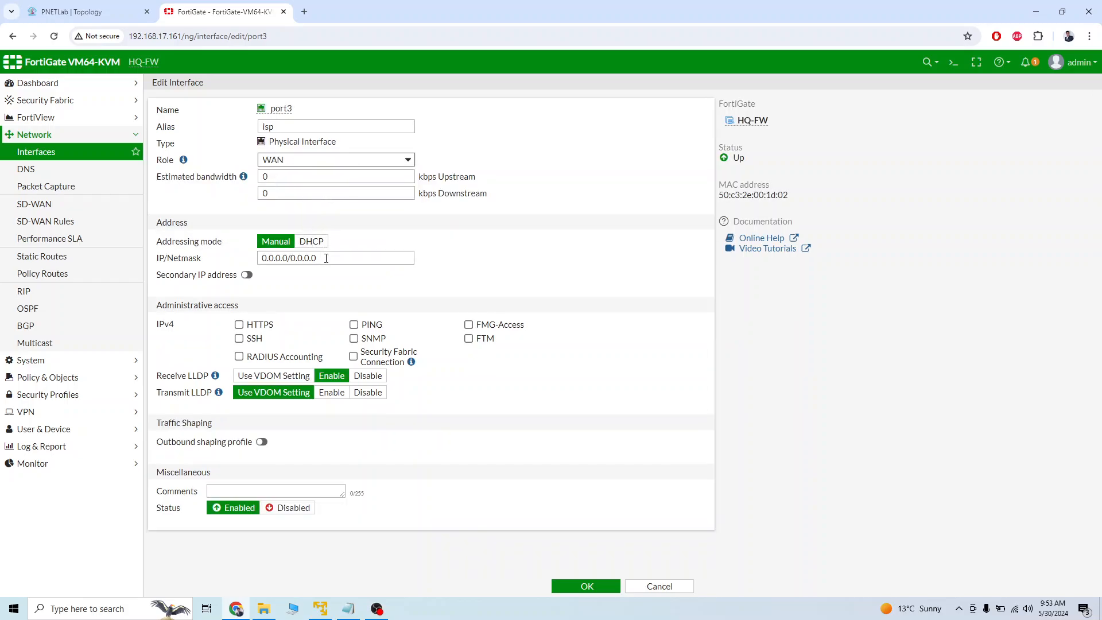
# Check port3's address in the topology, set its manual IP/netmask to 65.65.65.65/24, allow PING access, and save the interface.
pyautogui.click(86, 13)
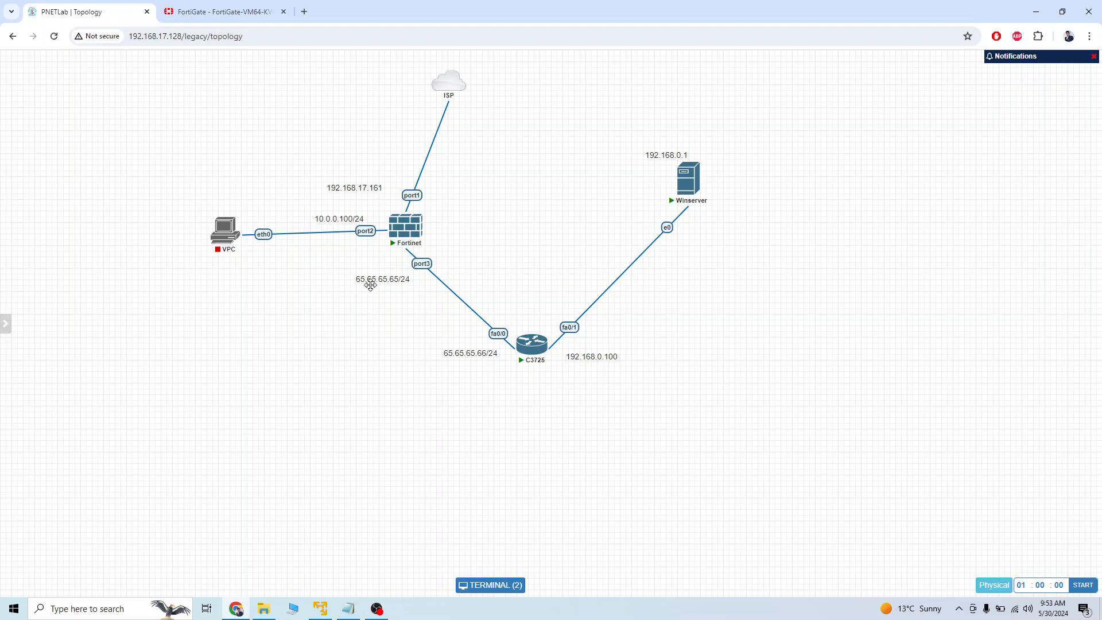
pyautogui.click(223, 12)
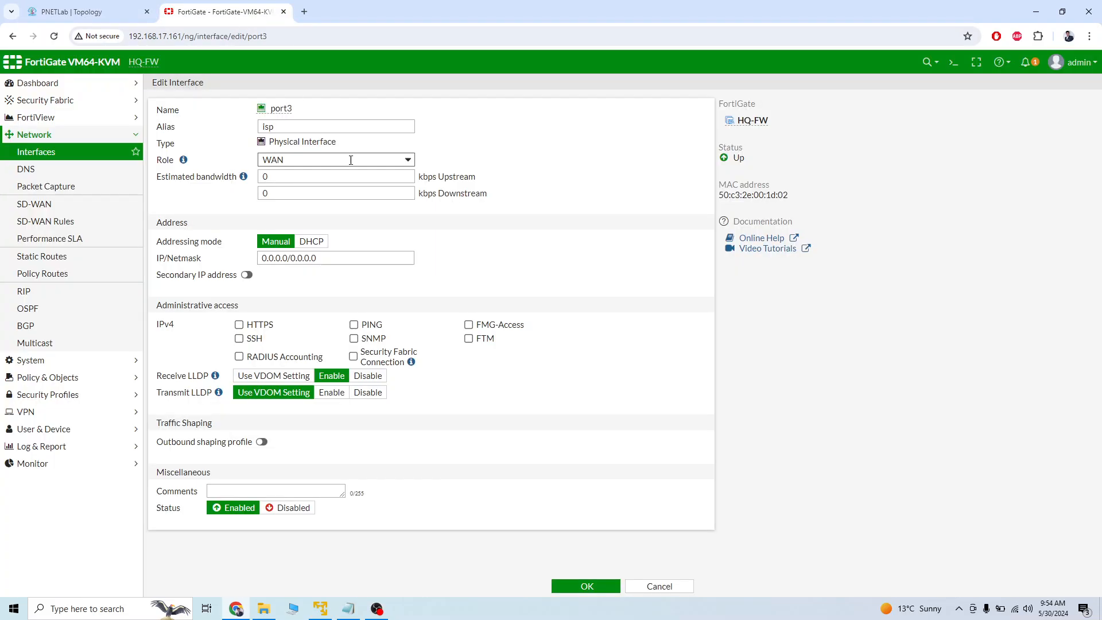
pyautogui.moveTo(344, 258); pyautogui.dragTo(225, 257)
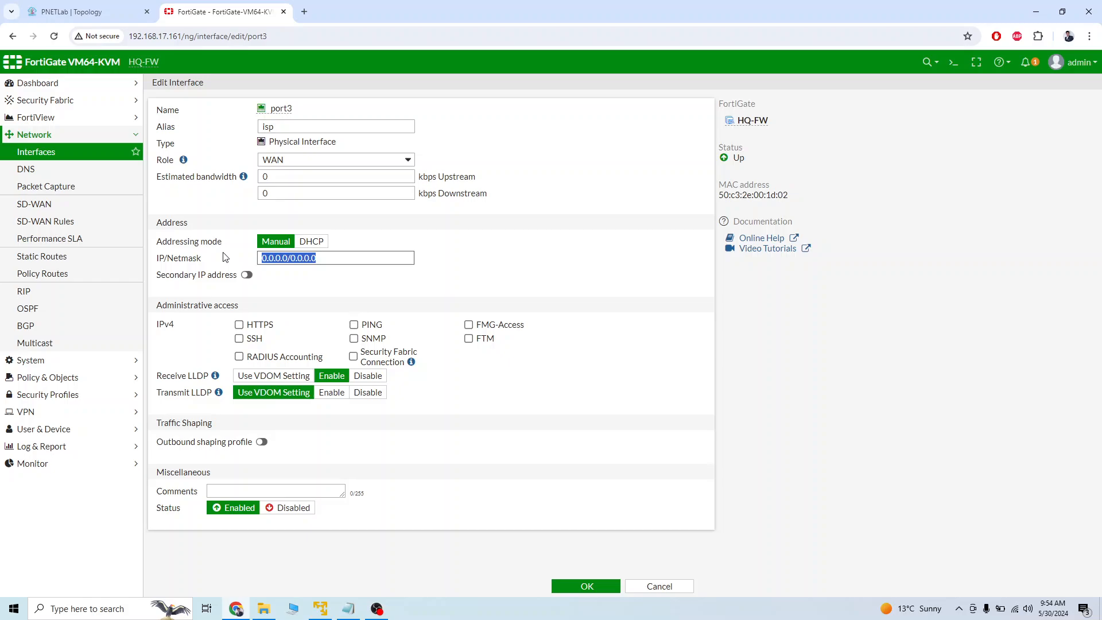
pyautogui.write('65.65.65.65')
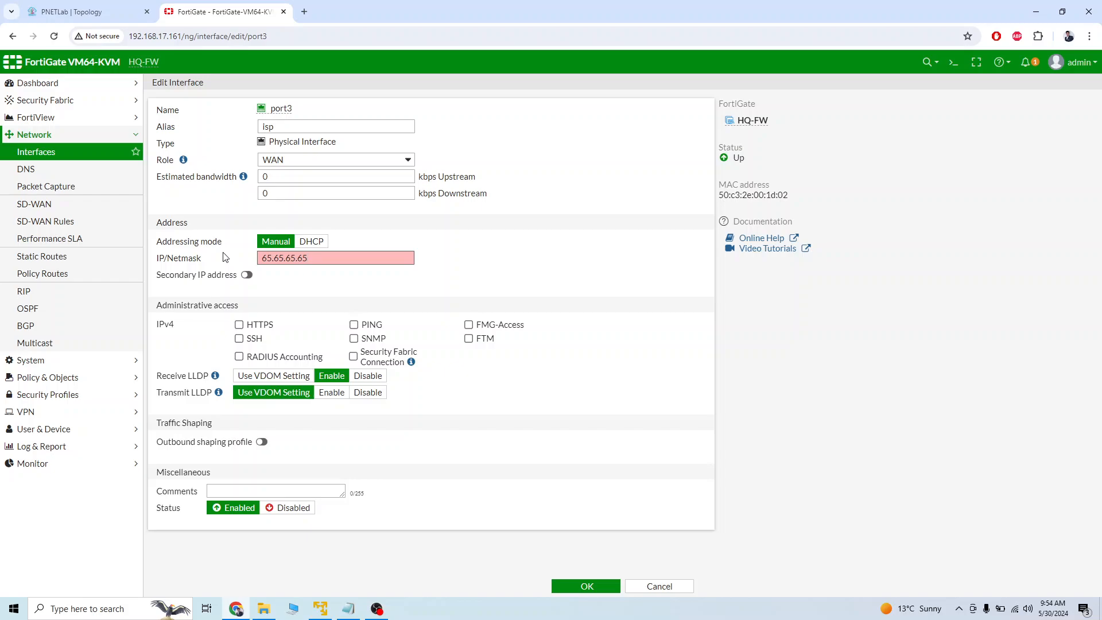
pyautogui.write('/24')
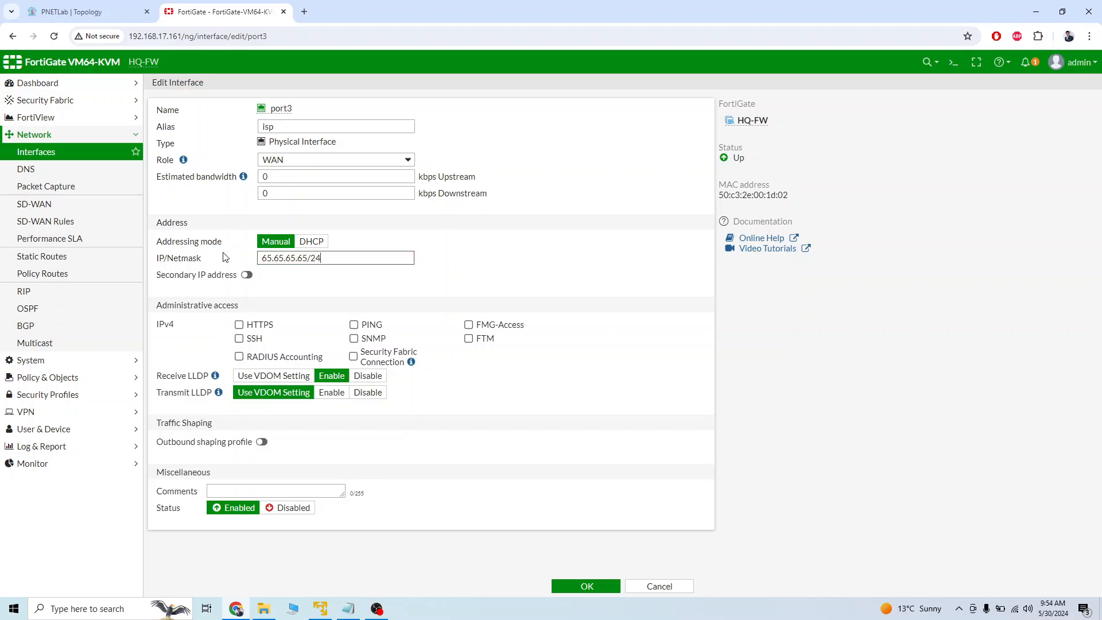
pyautogui.click(355, 325)
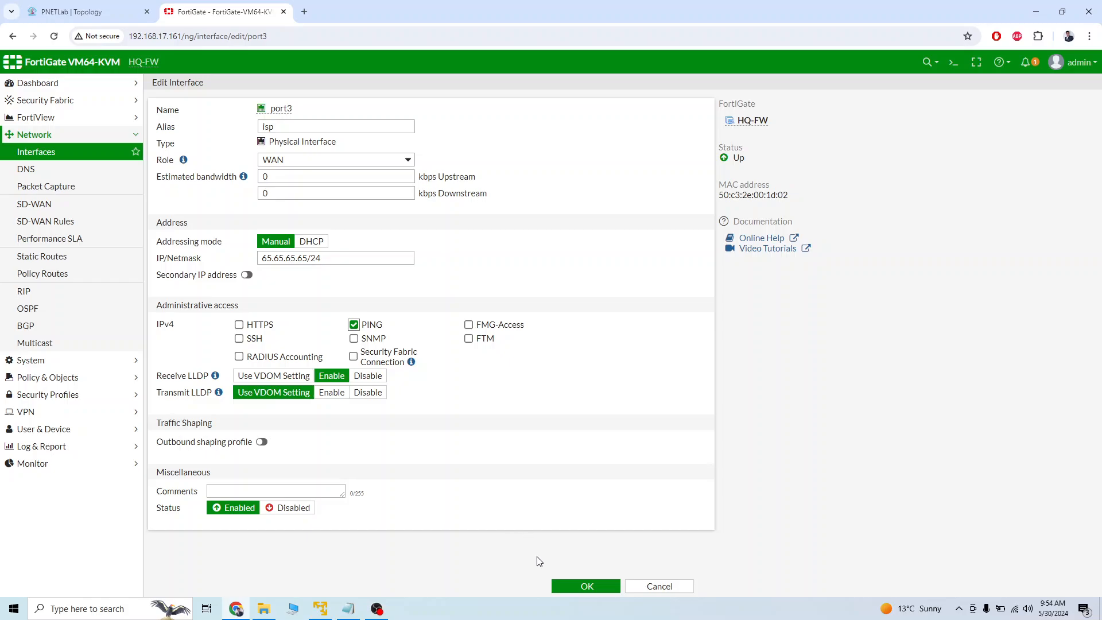
pyautogui.click(580, 586)
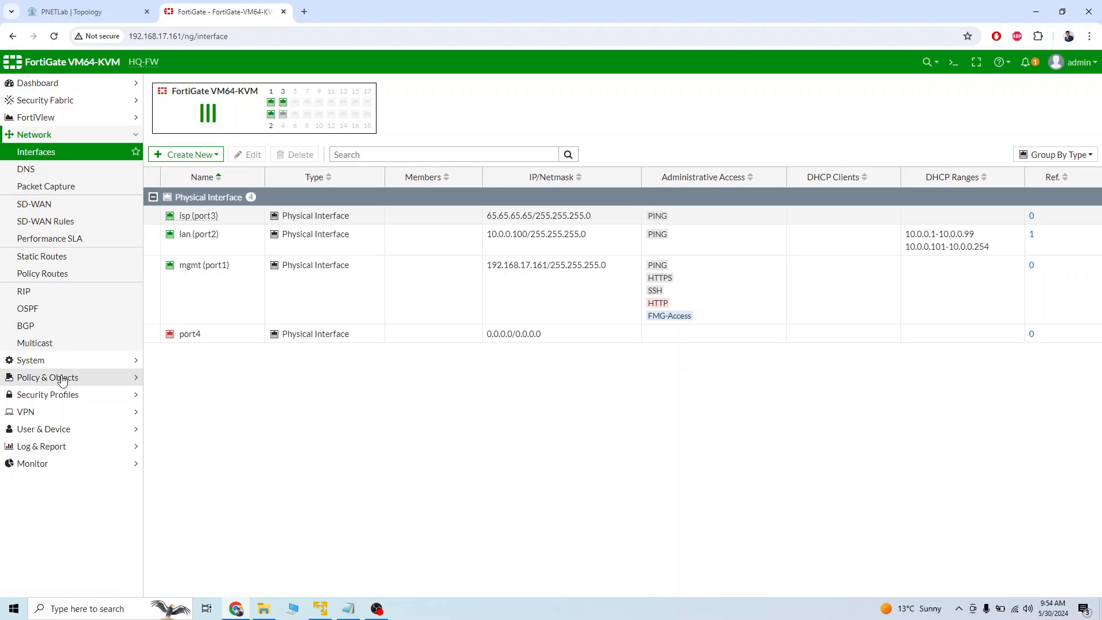
pyautogui.click(69, 257)
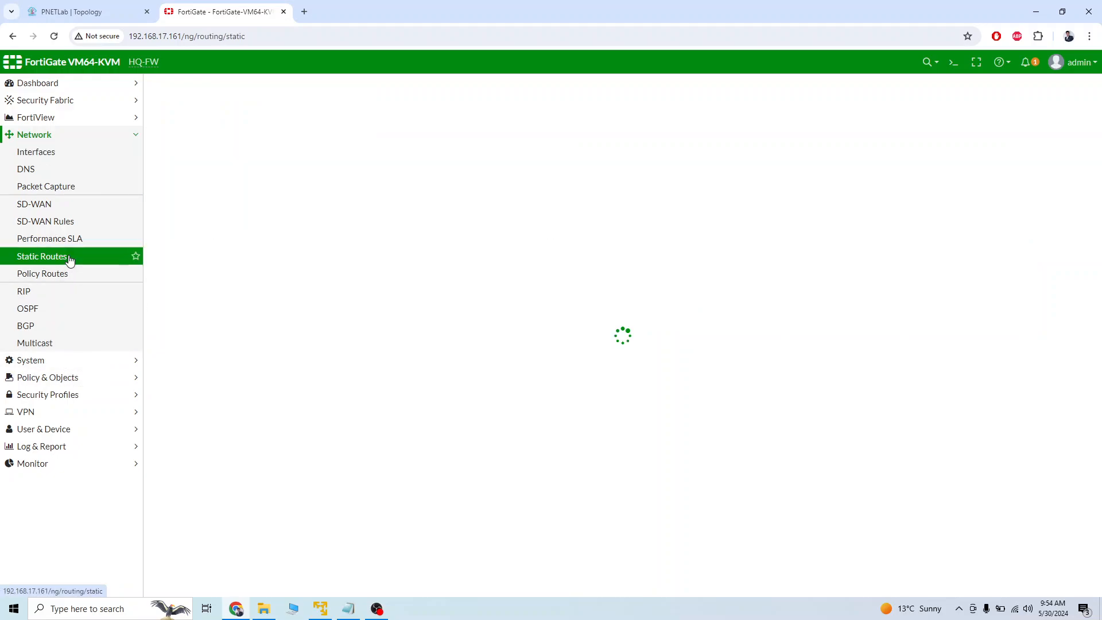
pyautogui.click(78, 378)
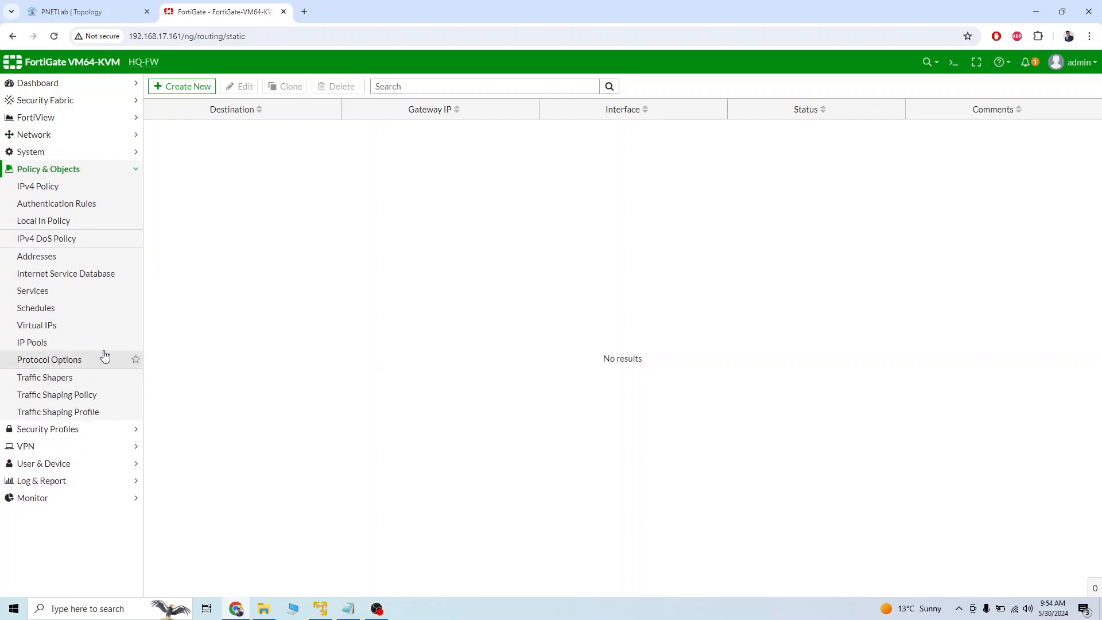
pyautogui.click(60, 187)
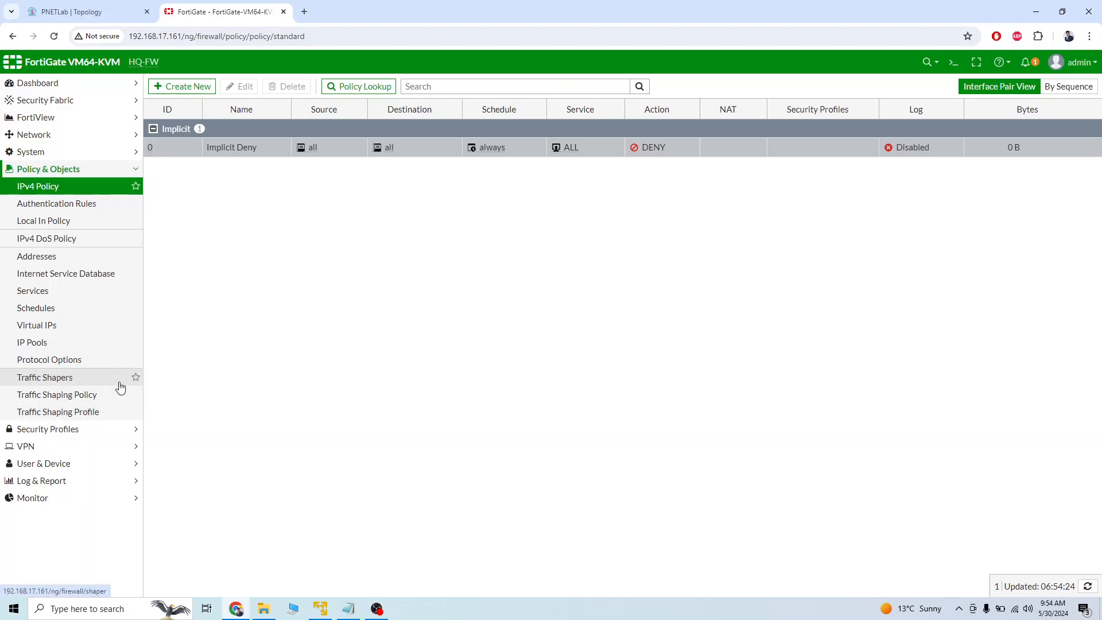
pyautogui.click(89, 447)
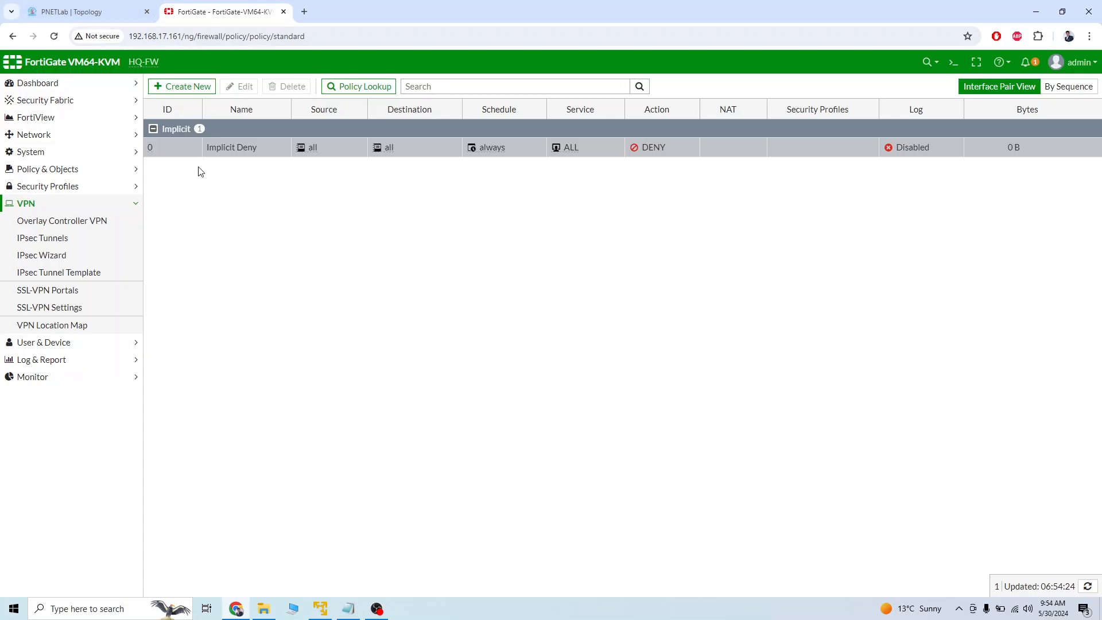
pyautogui.click(181, 87)
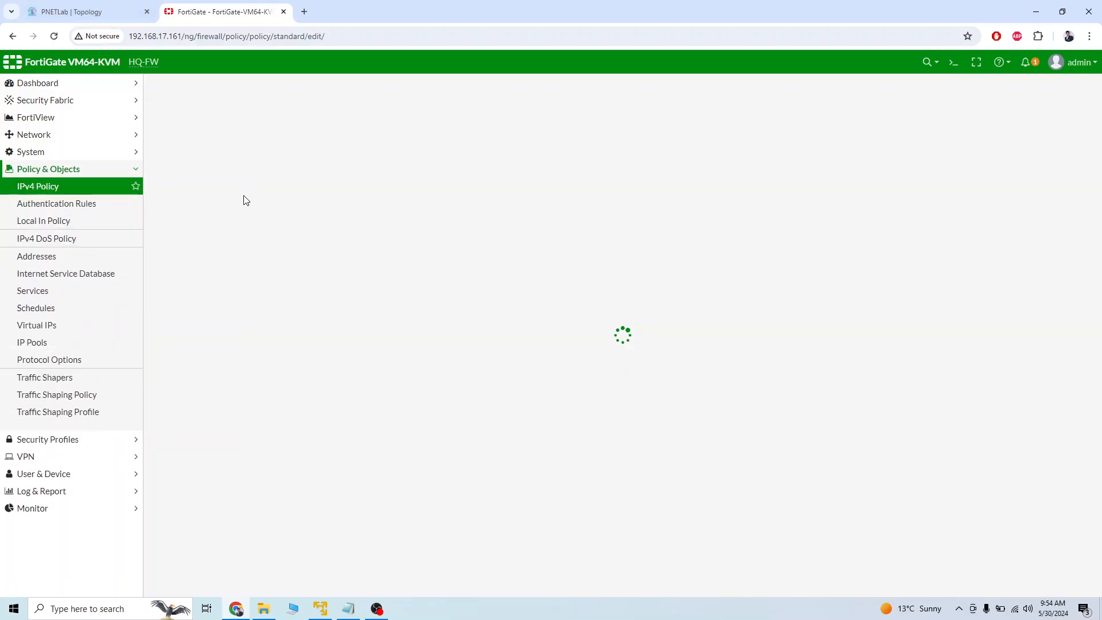
pyautogui.click(295, 118)
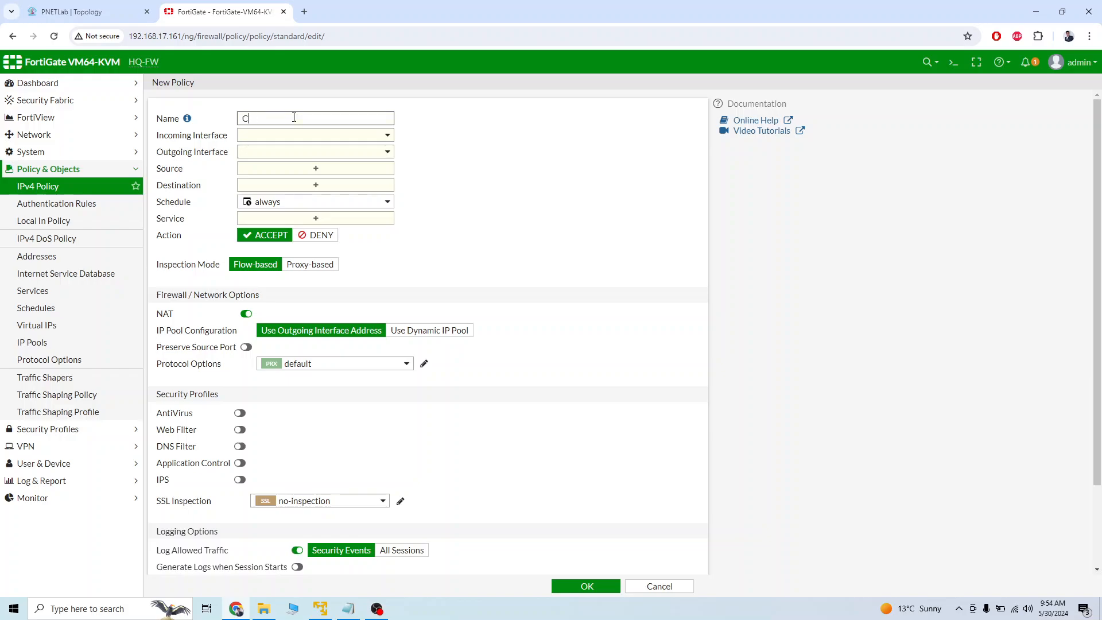
pyautogui.write('C2S-Tunnel')
# Create an enabled local user with the username vpn1 and a password, without contact details or a user group.
pyautogui.click(72, 469)
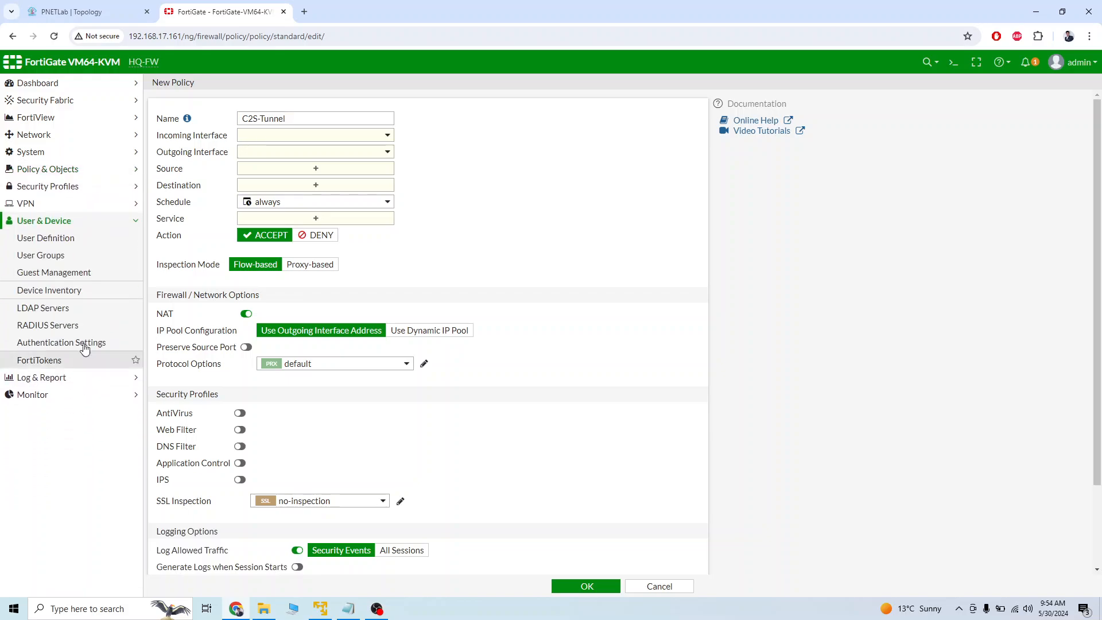
pyautogui.click(69, 238)
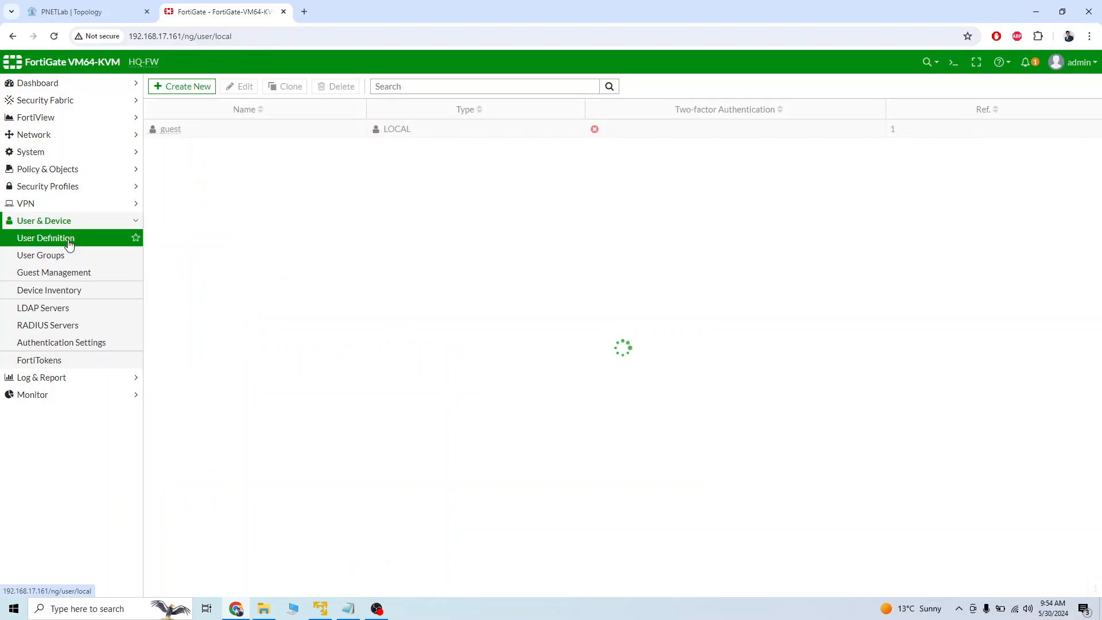
pyautogui.click(189, 88)
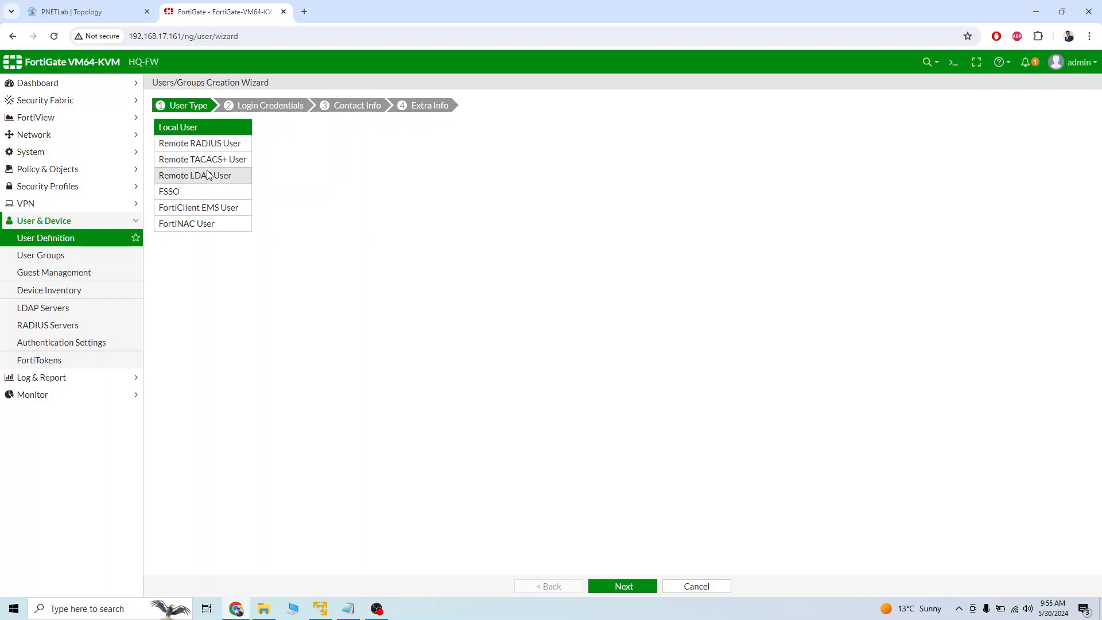
pyautogui.click(644, 588)
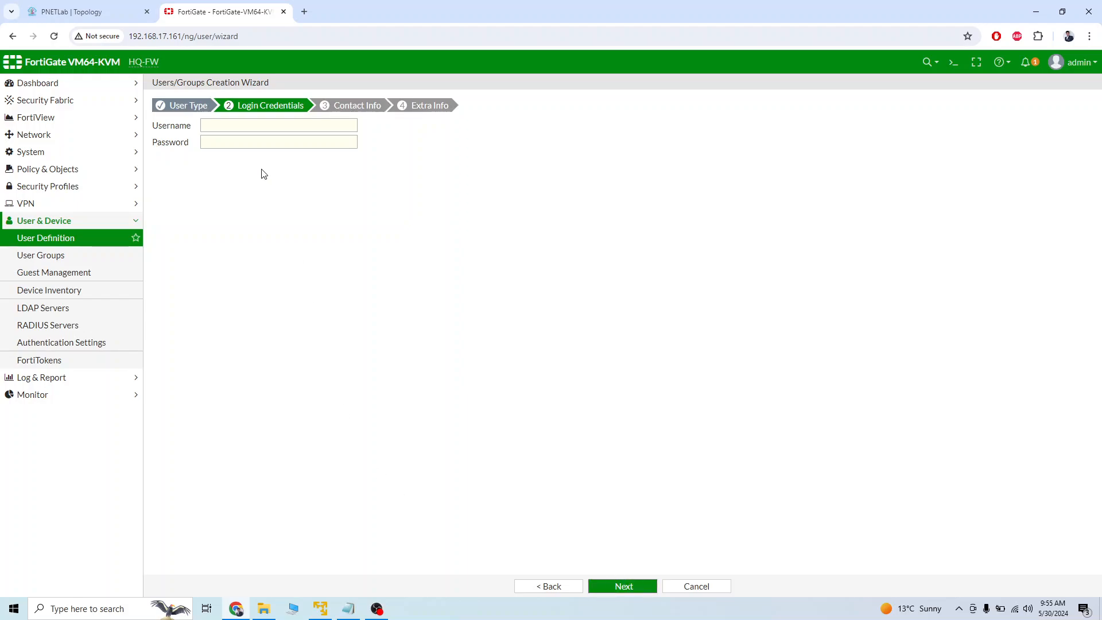
pyautogui.click(249, 126)
pyautogui.click(246, 144)
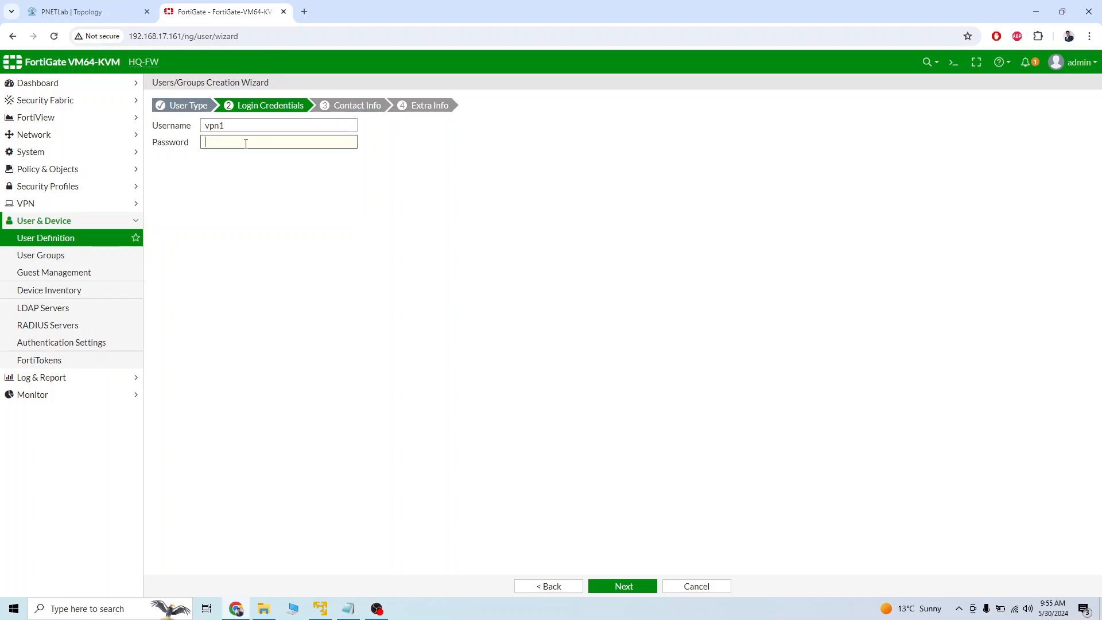
pyautogui.click(638, 588)
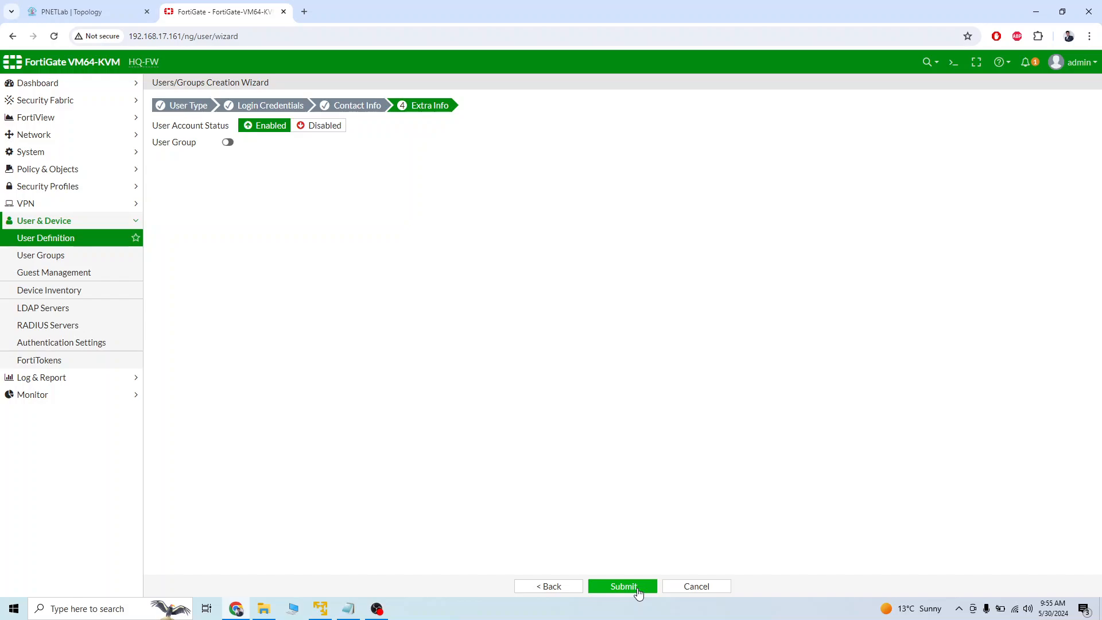
pyautogui.click(624, 586)
# Create a Firewall-type user group named vpn-group with vpn1 as its member.
pyautogui.click(77, 256)
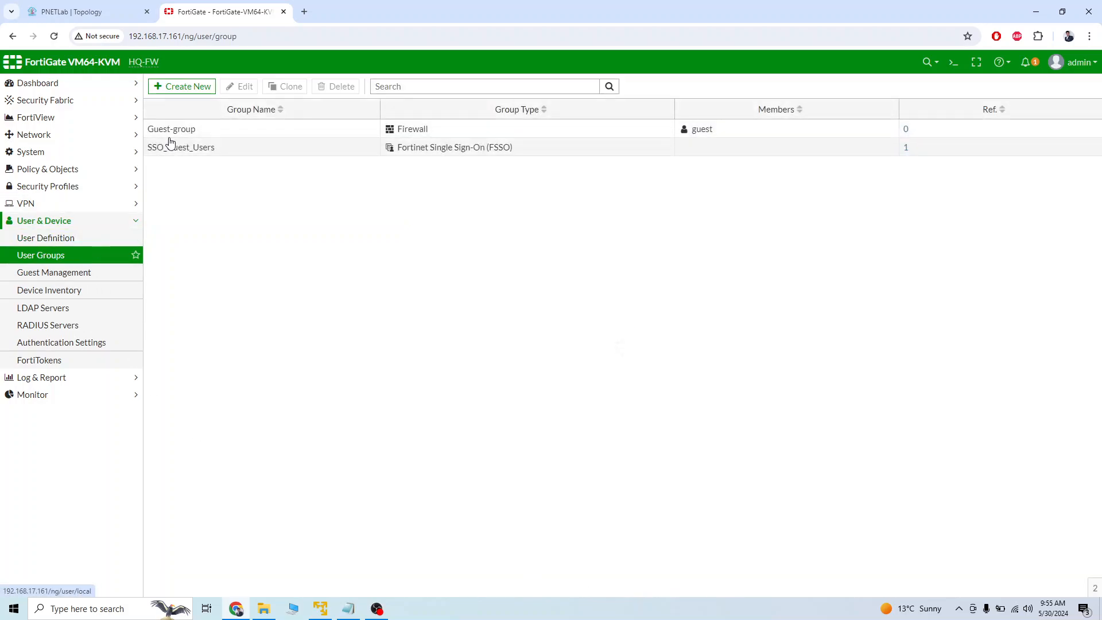
pyautogui.click(182, 87)
pyautogui.click(236, 110)
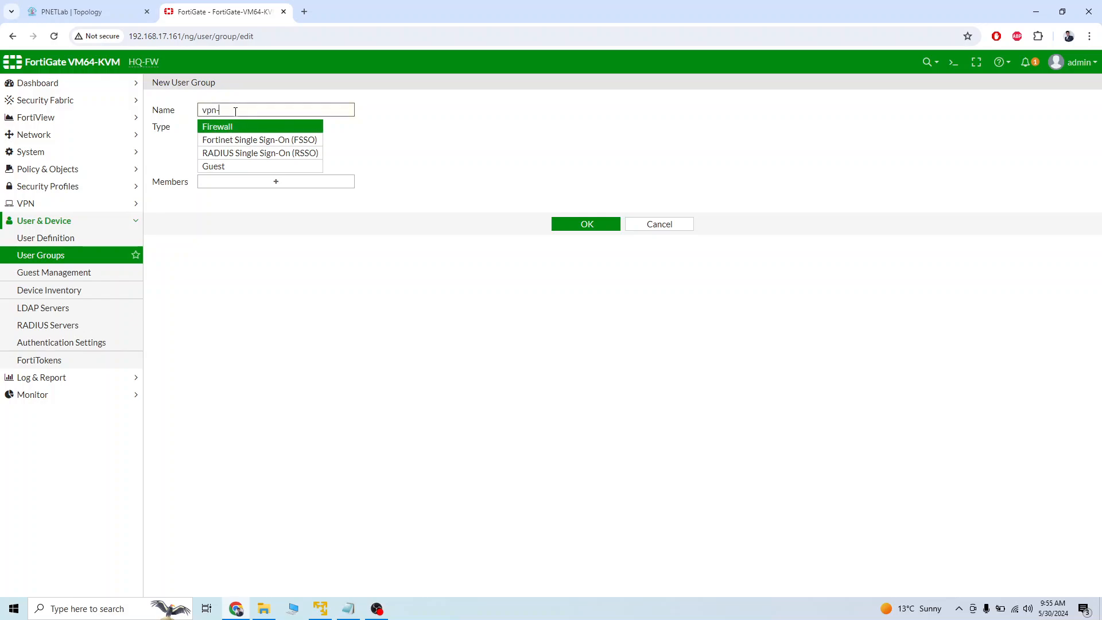
pyautogui.write('vpn-group')
pyautogui.click(259, 181)
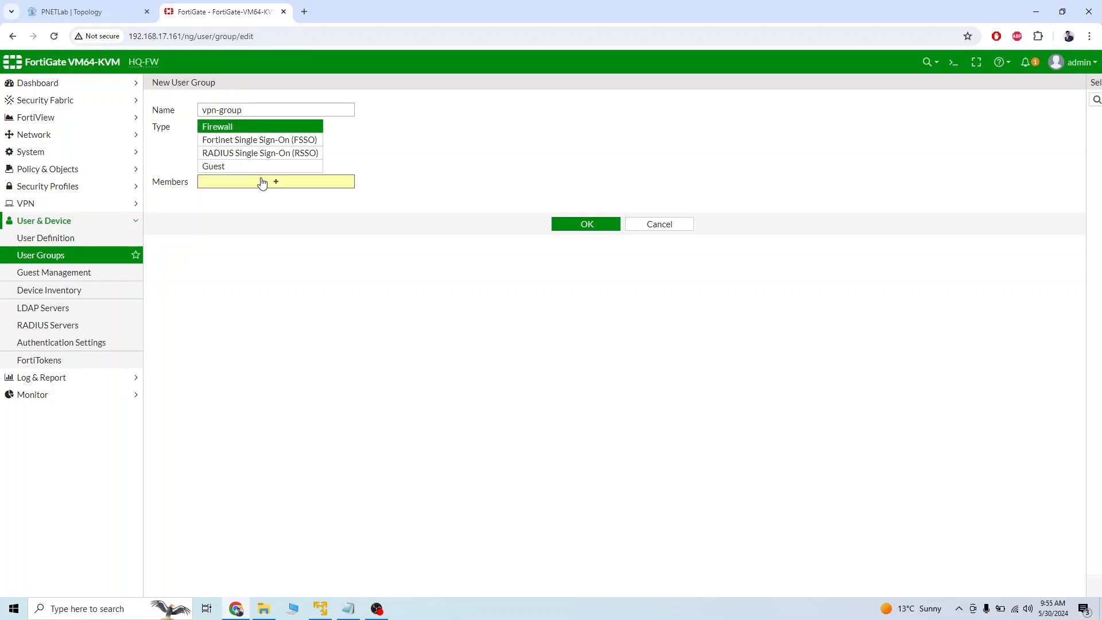
pyautogui.click(964, 159)
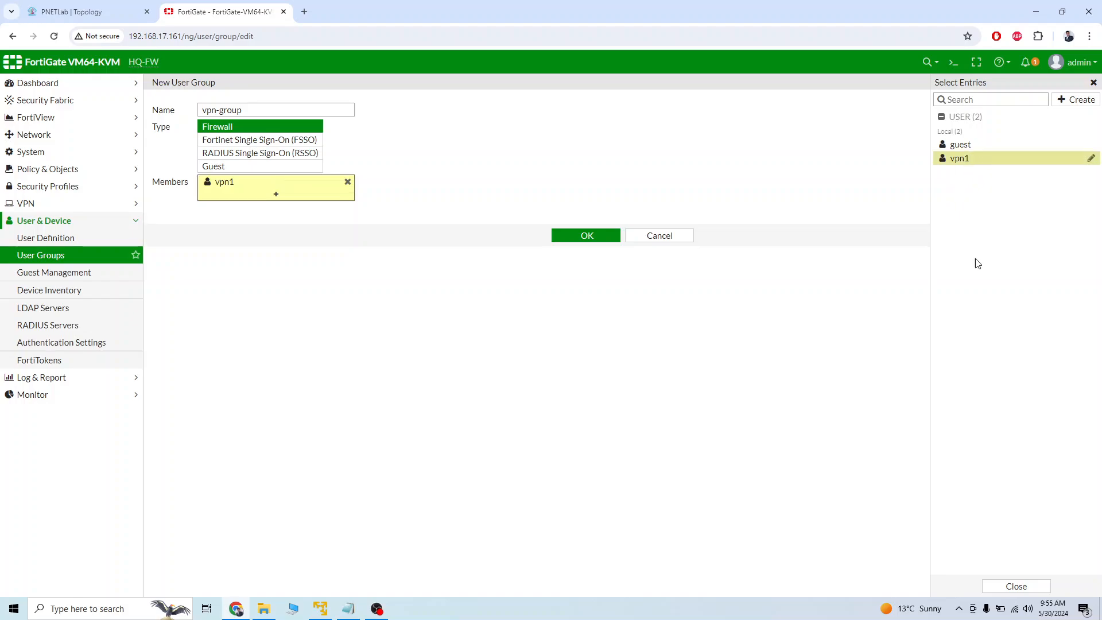
pyautogui.click(588, 237)
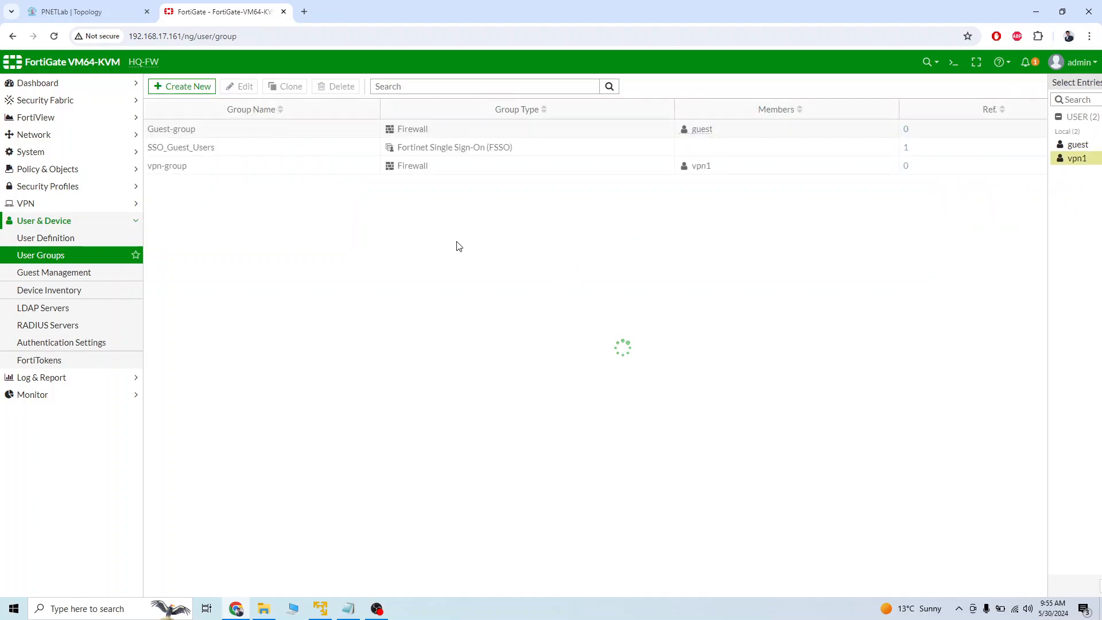
# Start a new IPsec tunnel with the Remote Access template for client-based FortiClient devices and name it c2S-Tunnel.
pyautogui.click(70, 206)
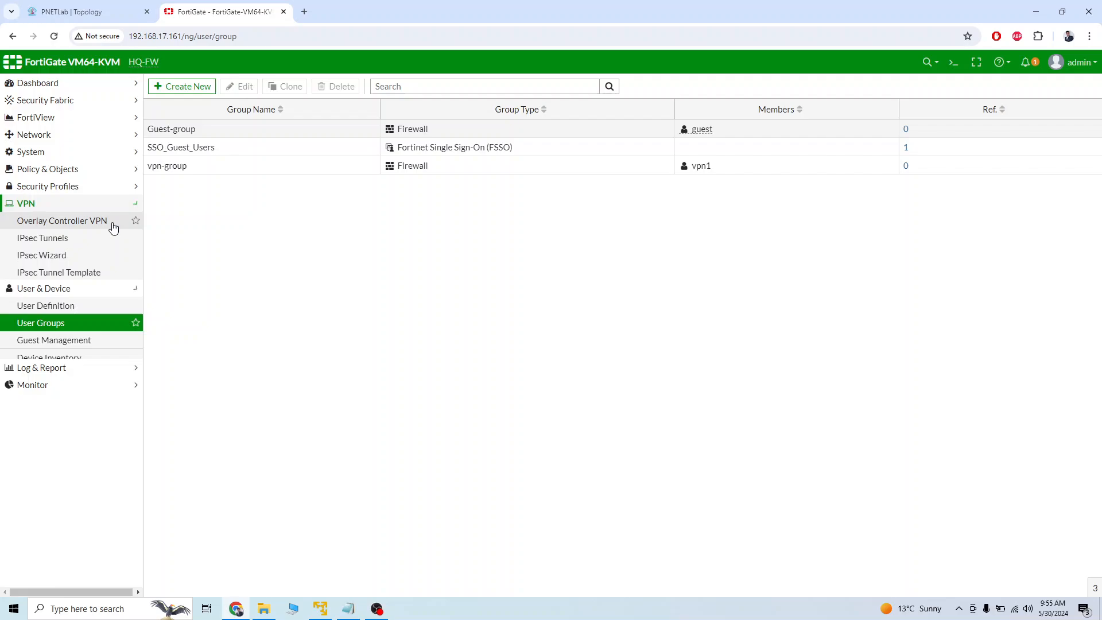
pyautogui.click(60, 240)
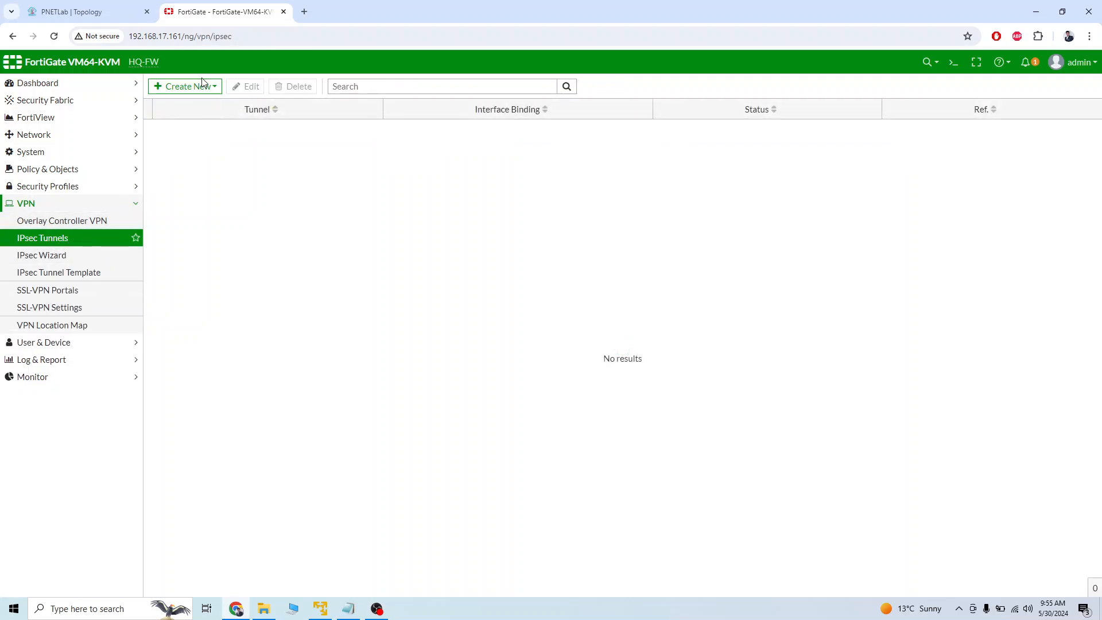
pyautogui.click(200, 86)
pyautogui.click(195, 104)
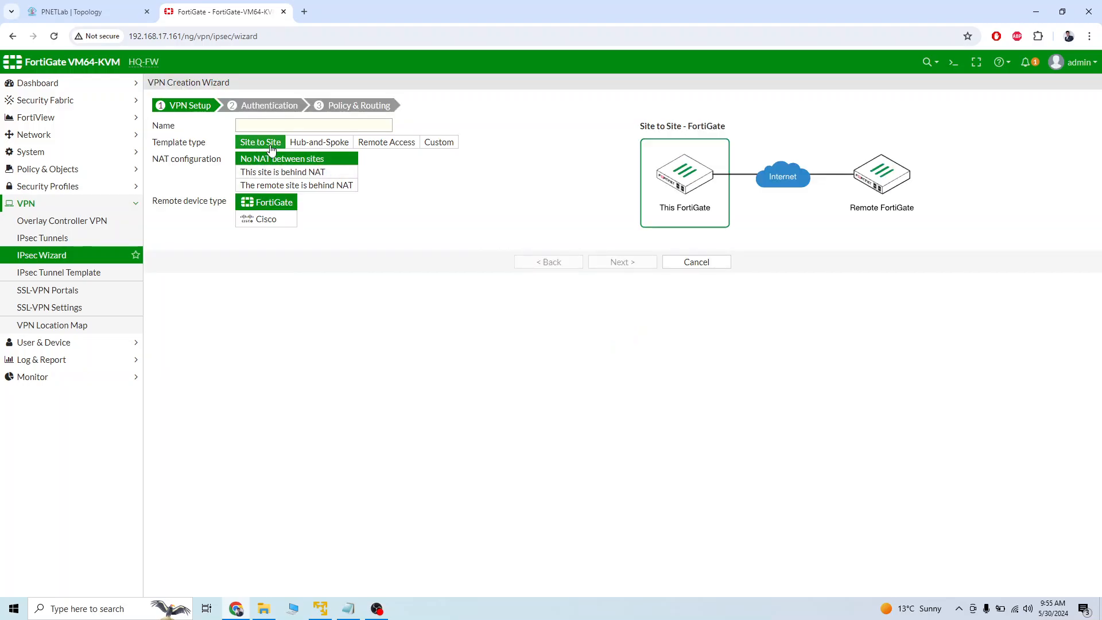
pyautogui.click(392, 148)
pyautogui.click(301, 127)
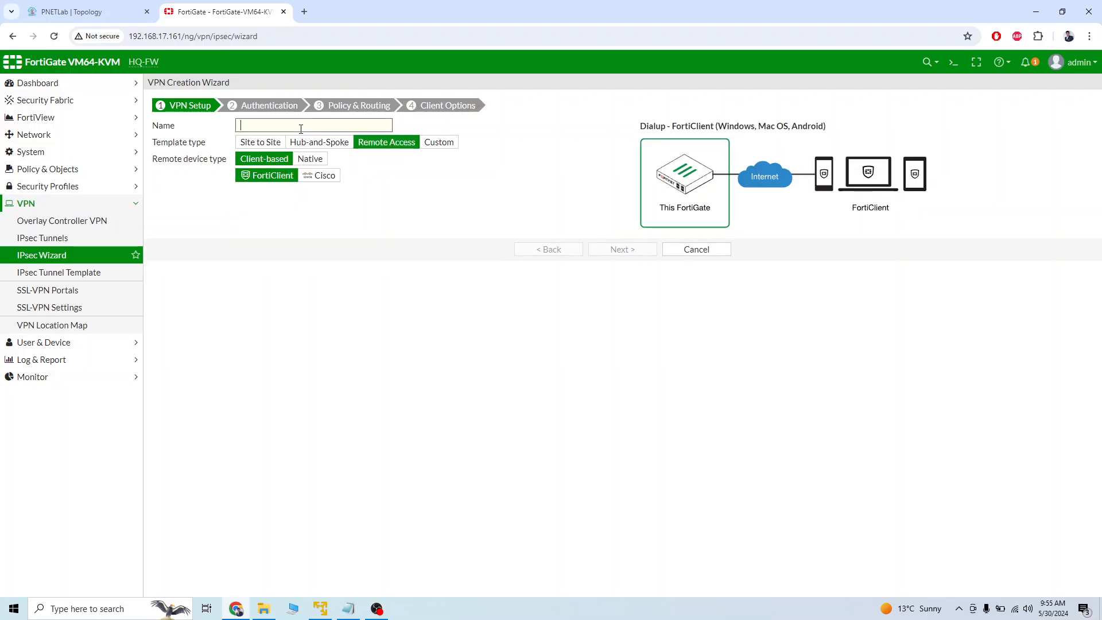
pyautogui.write('c2S-Tunnel')
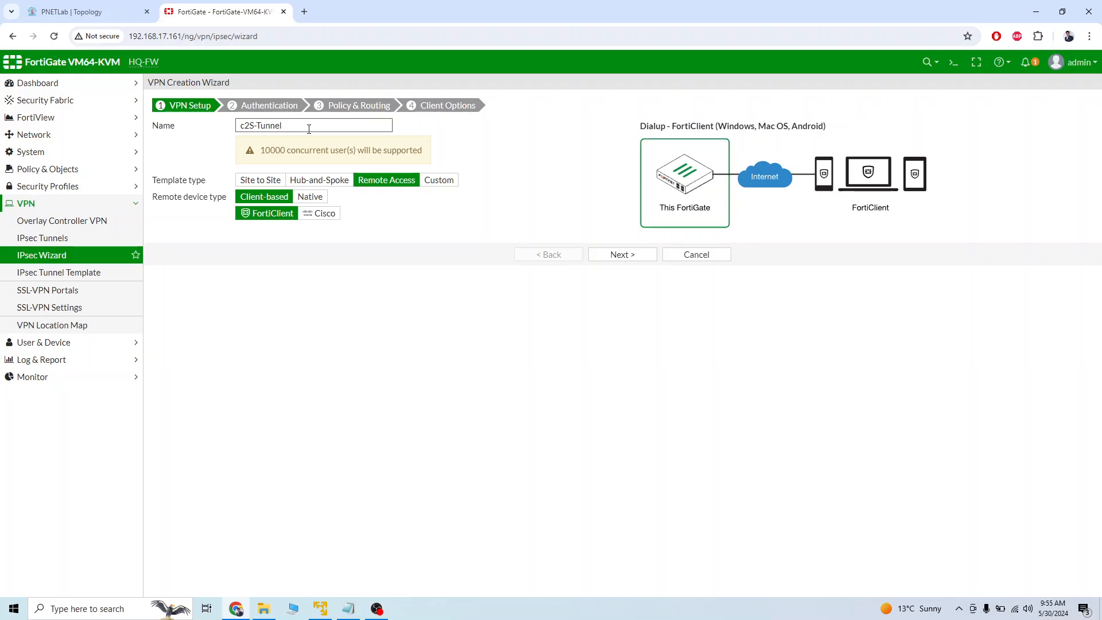
pyautogui.click(412, 333)
# Change the IPsec tunnel's name to c2S-VPN.
pyautogui.click(309, 122)
pyautogui.press('BackSpace')
pyautogui.press('BackSpace')
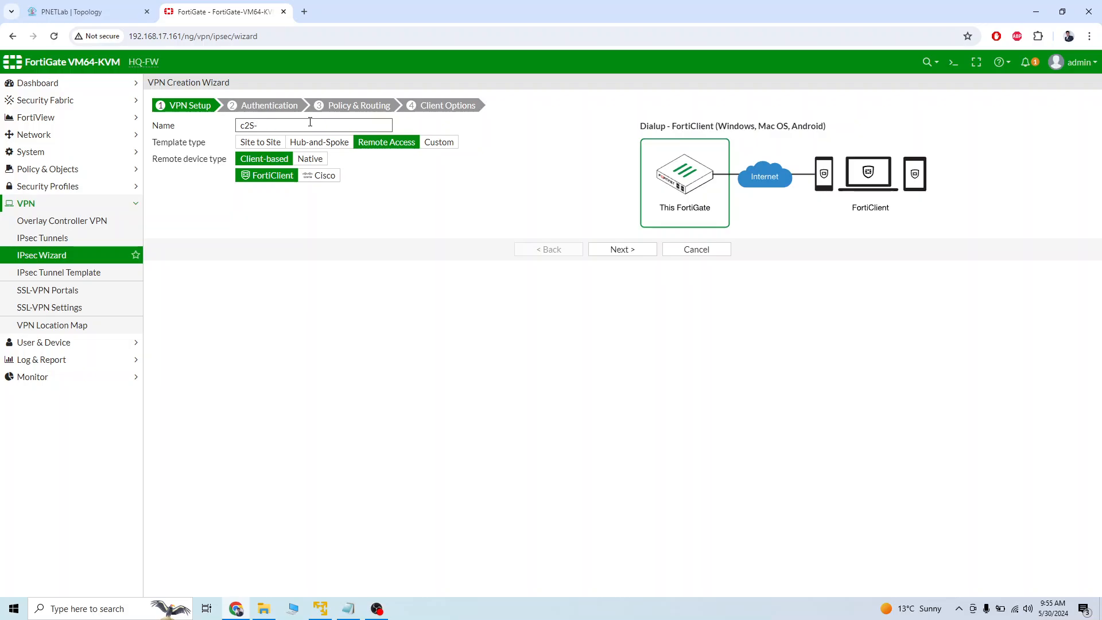
pyautogui.write('VPN')
# Proceed to the VPN's authentication settings and set the incoming interface to isp (port3), checking the port against the PNETLab topology.
pyautogui.click(625, 248)
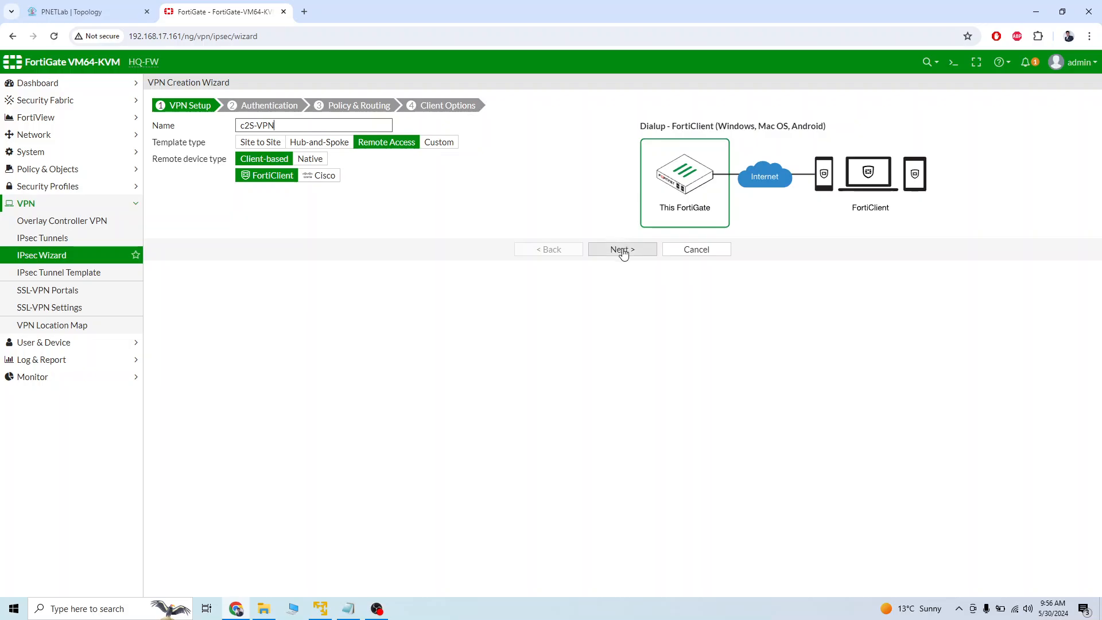
pyautogui.click(623, 249)
pyautogui.click(308, 126)
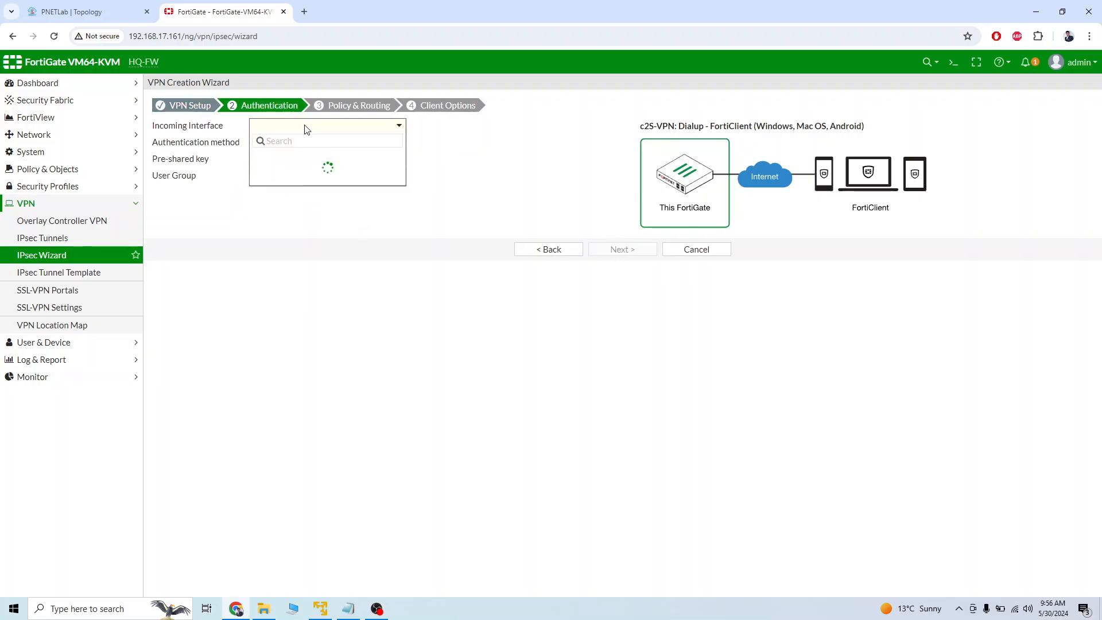
pyautogui.click(319, 186)
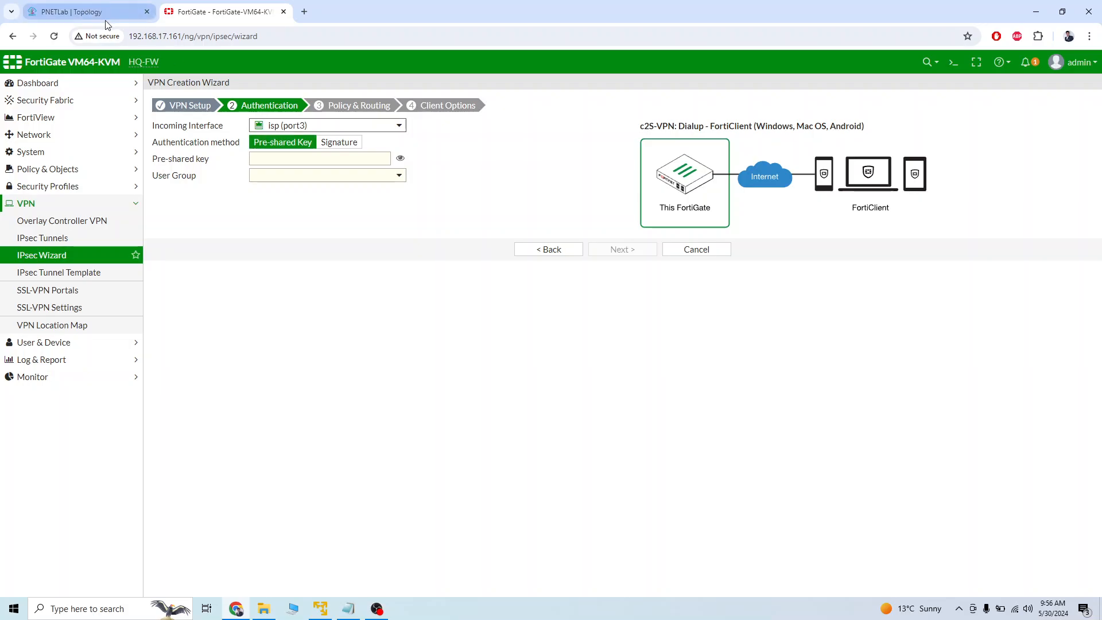
pyautogui.click(85, 10)
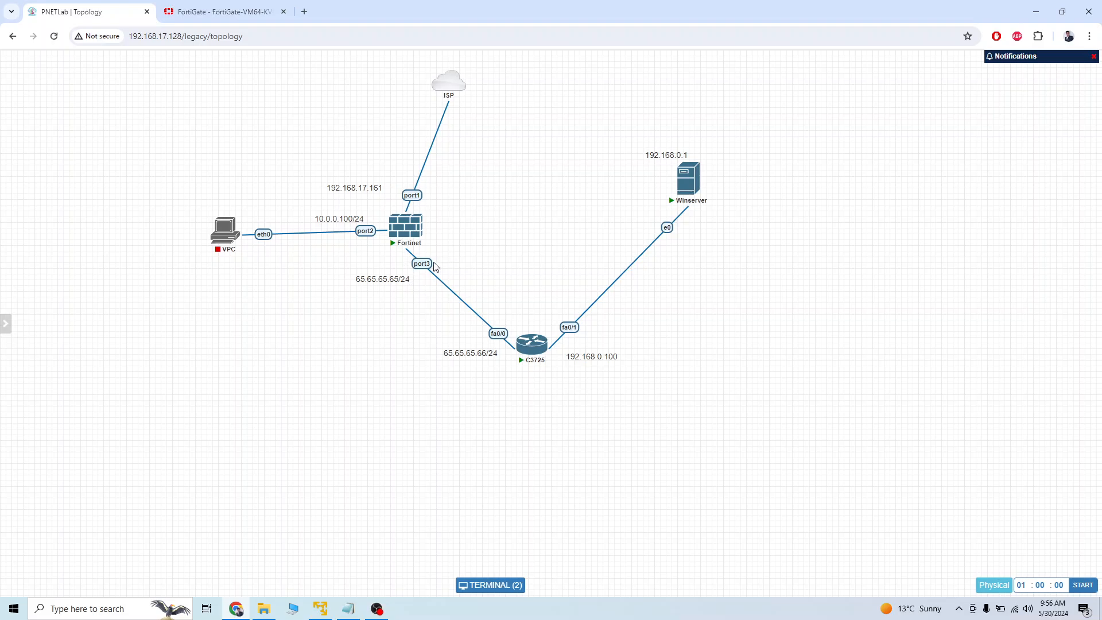
pyautogui.click(230, 11)
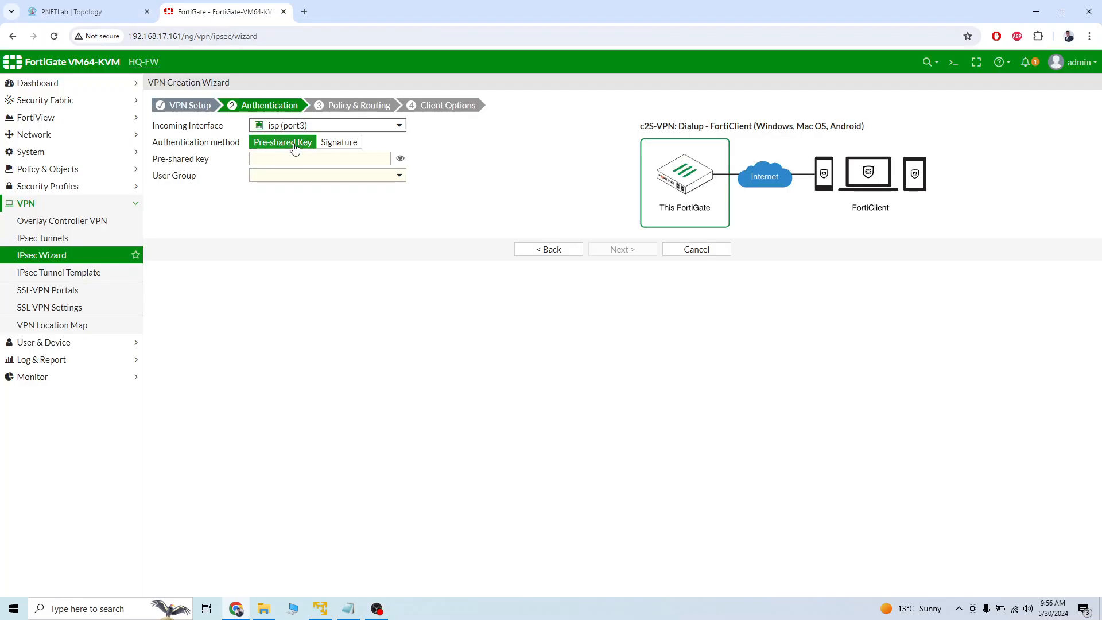
# Enter the pre-shared key, choose vpn-group as the user group, and continue to the policy and routing settings.
pyautogui.click(291, 155)
pyautogui.write('123')
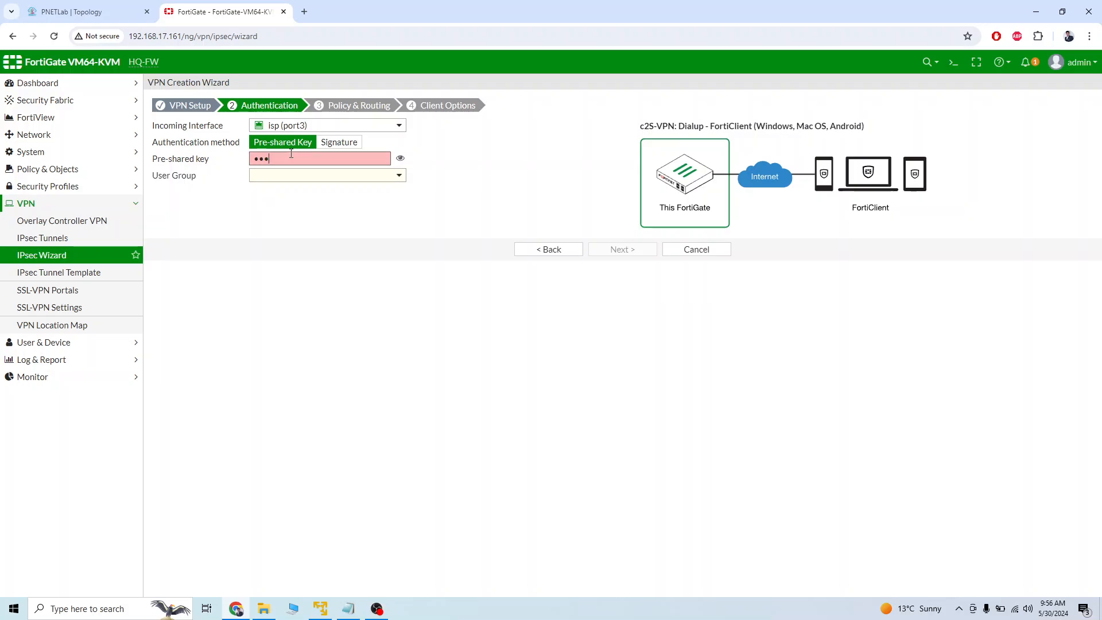
pyautogui.write('456')
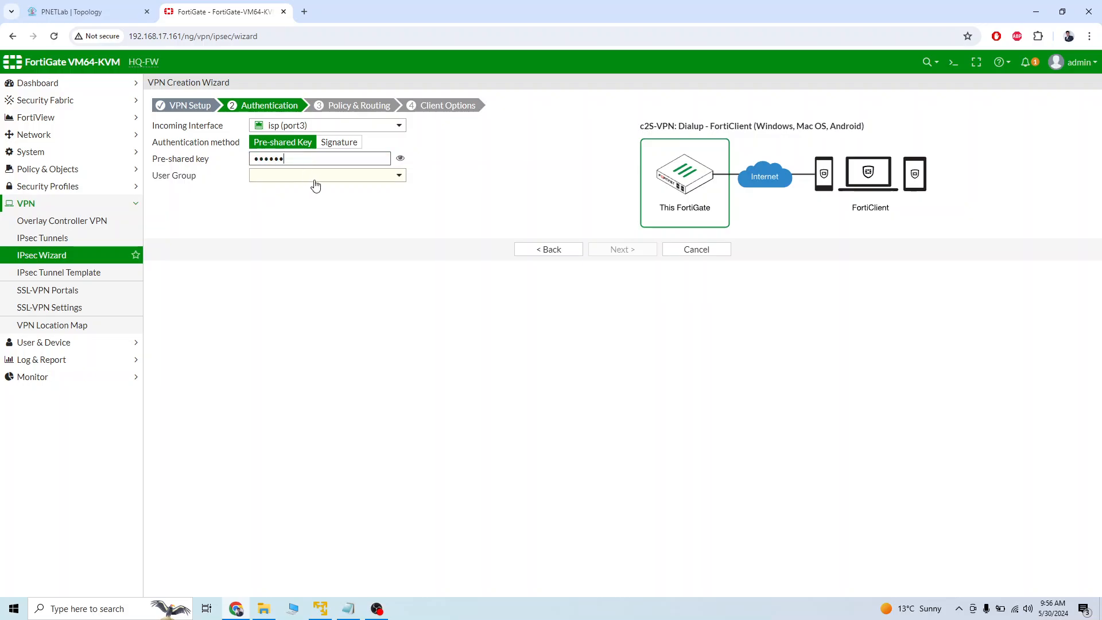
pyautogui.click(316, 175)
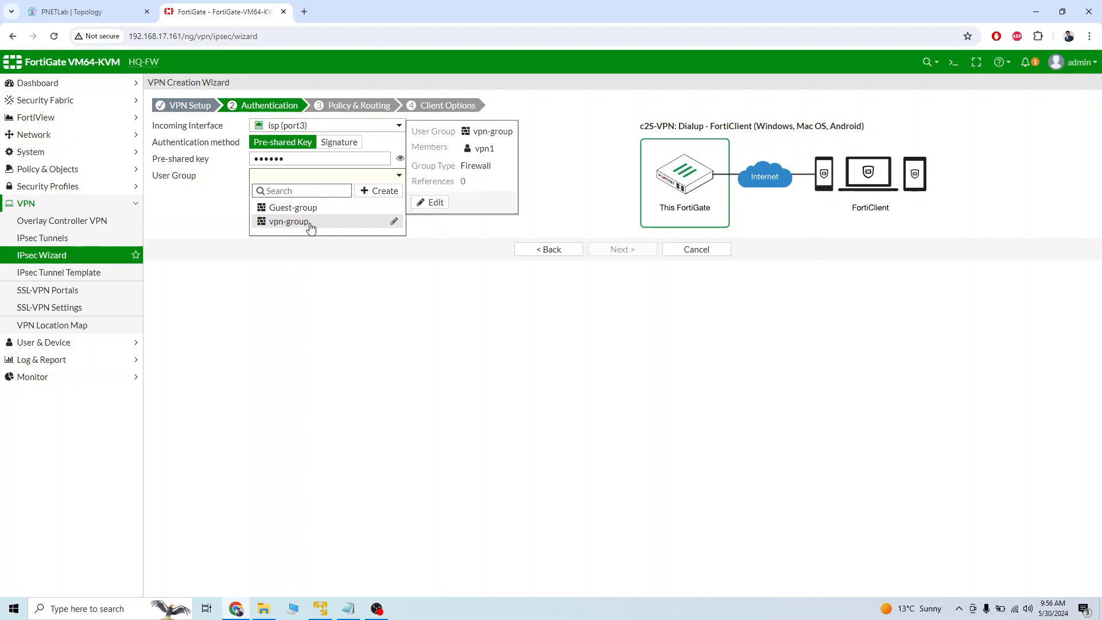
pyautogui.click(309, 222)
pyautogui.click(617, 251)
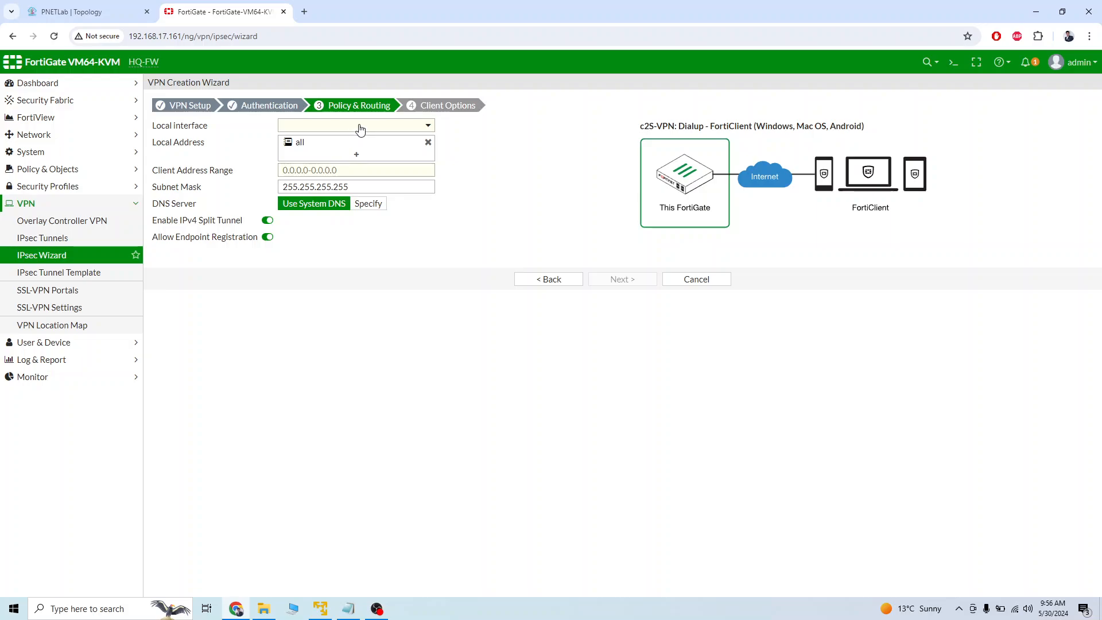
# Set the VPN's local interface to lan (port2) and start a new address object for its local address.
pyautogui.click(360, 129)
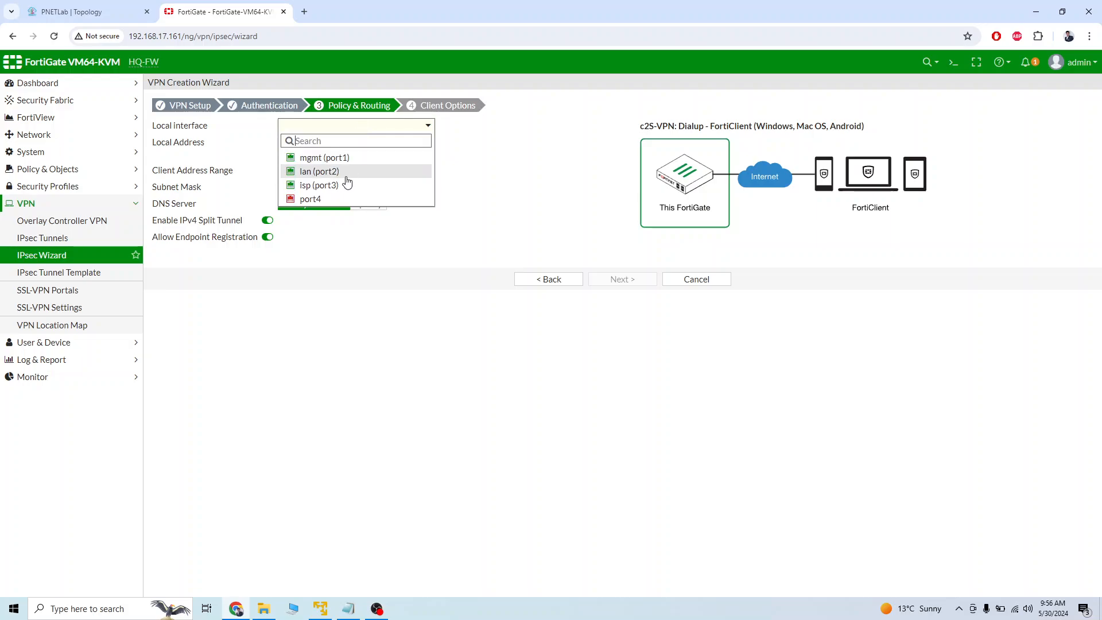
pyautogui.click(343, 165)
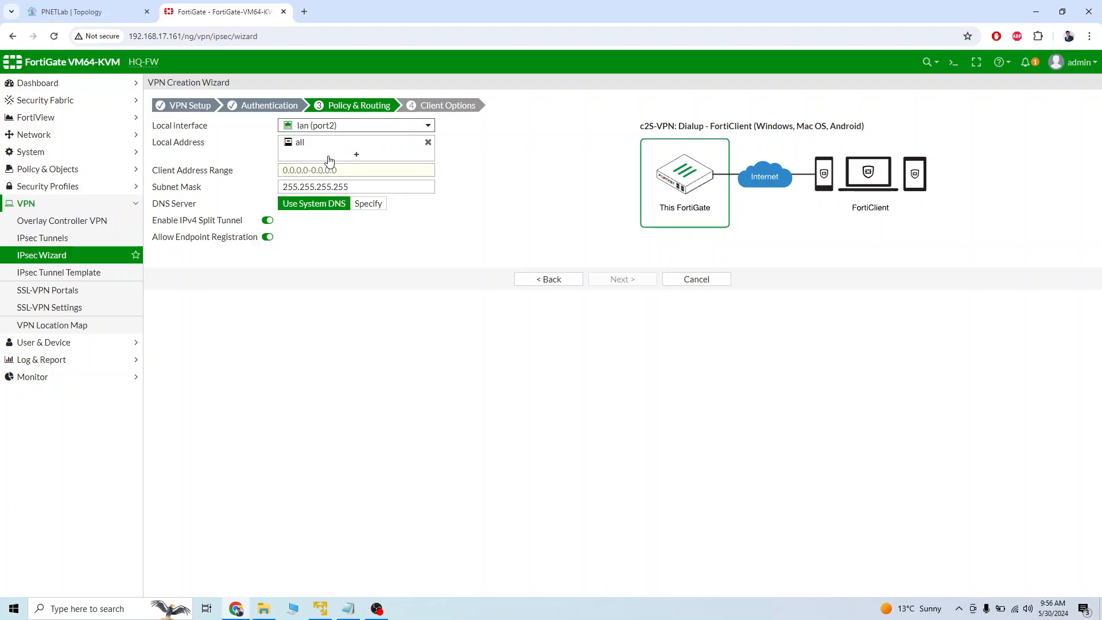
pyautogui.click(357, 155)
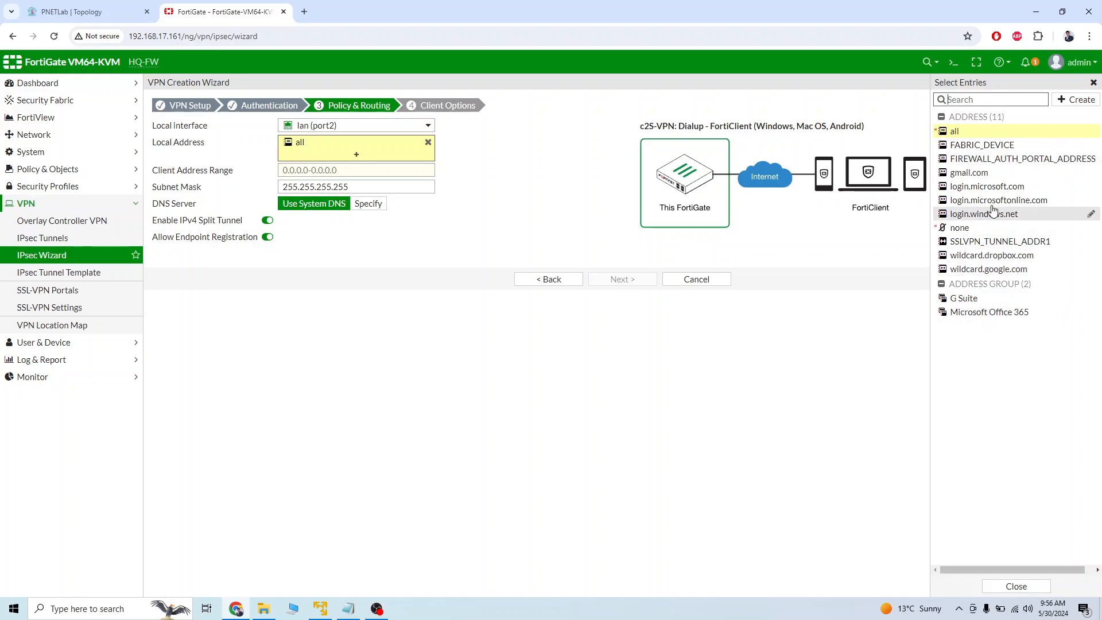
pyautogui.click(1077, 100)
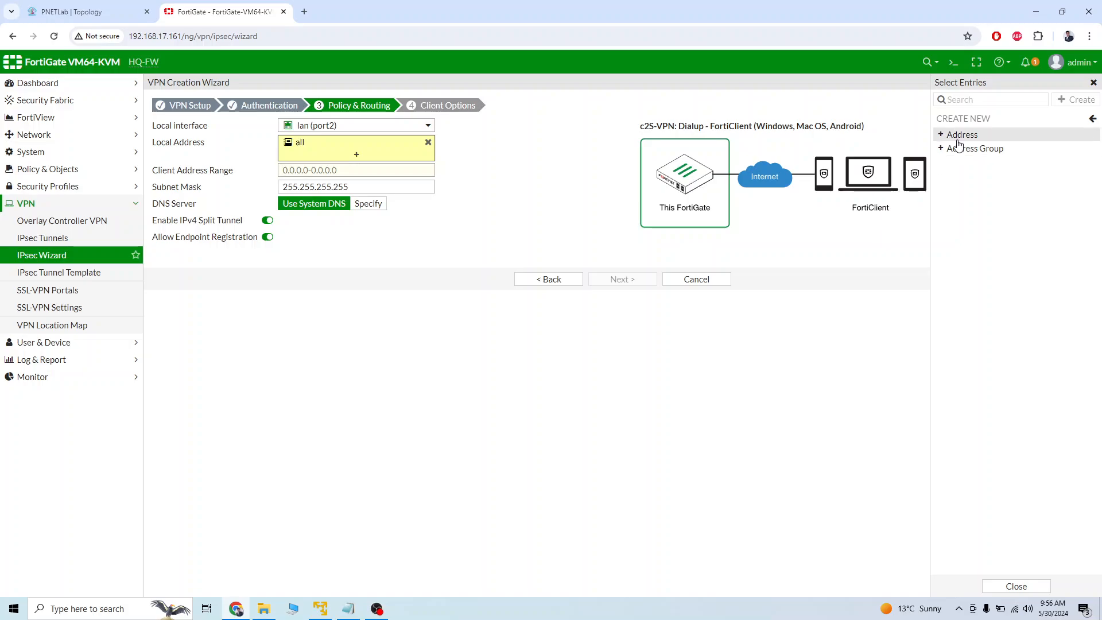
pyautogui.click(959, 137)
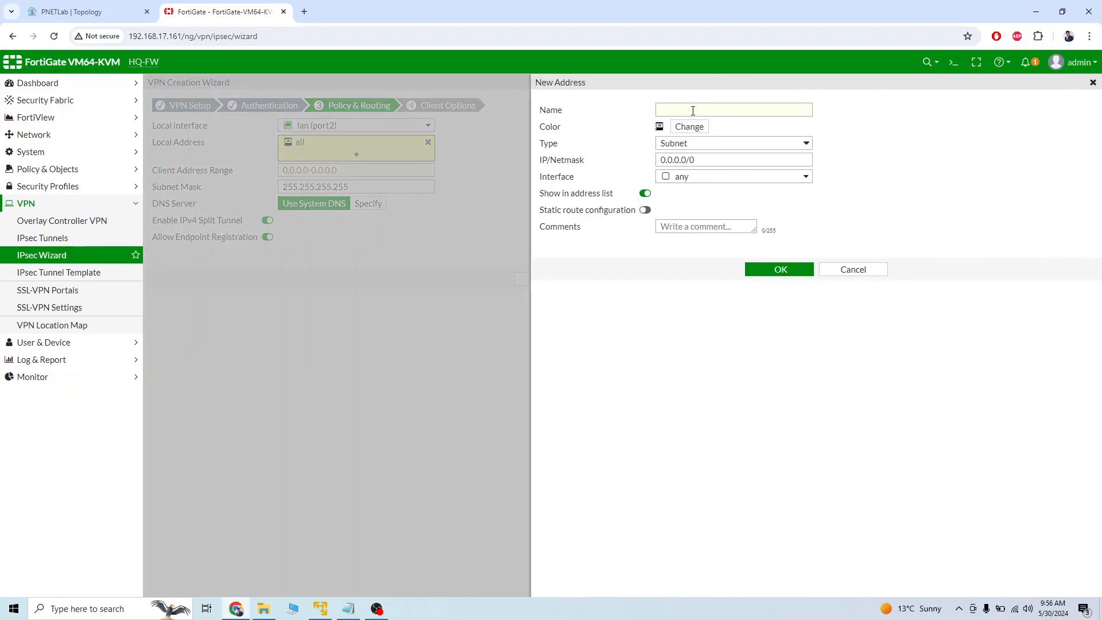
# Create the subnet address LAN with IP/netmask 10.0.0.0/24, consulting the topology, and select it as the VPN's local address.
pyautogui.click(119, 16)
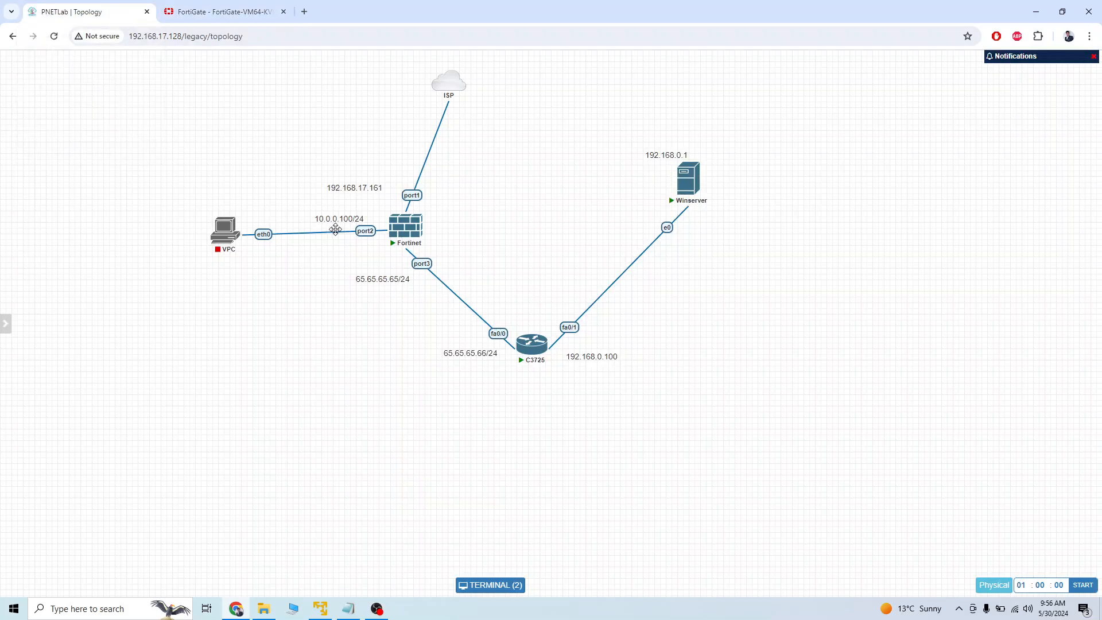
pyautogui.click(210, 13)
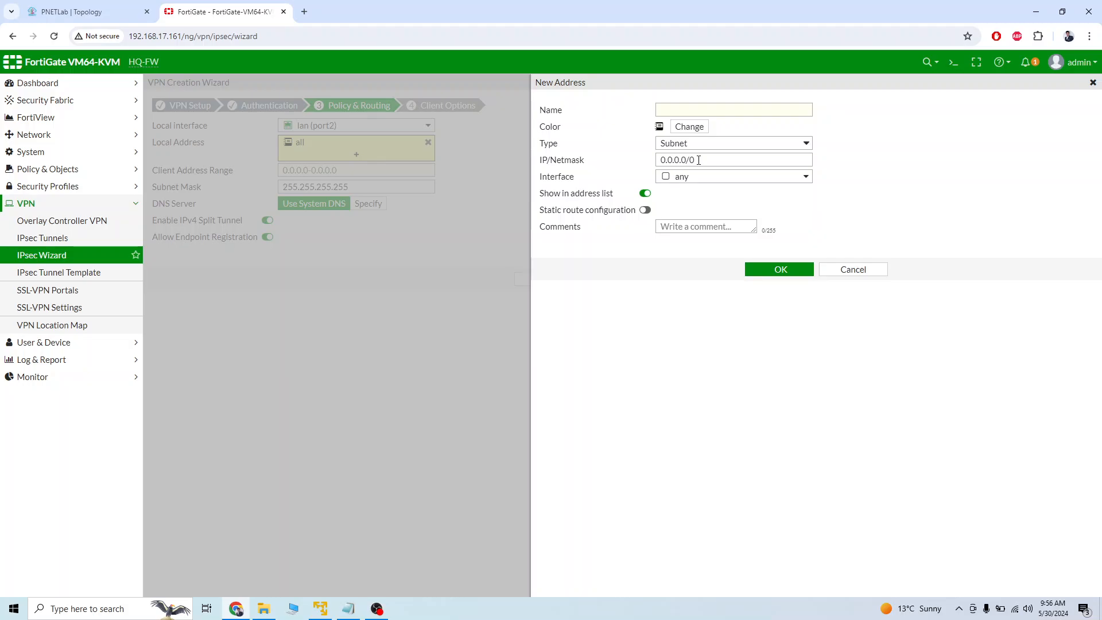
pyautogui.moveTo(706, 160); pyautogui.dragTo(644, 161)
pyautogui.write('10')
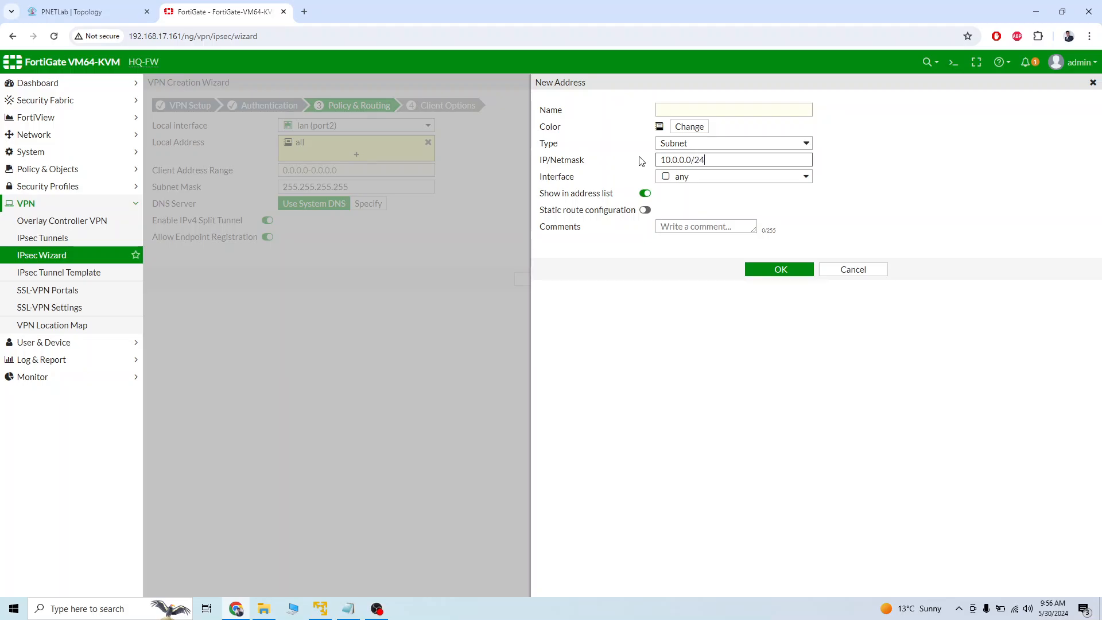
pyautogui.click(701, 107)
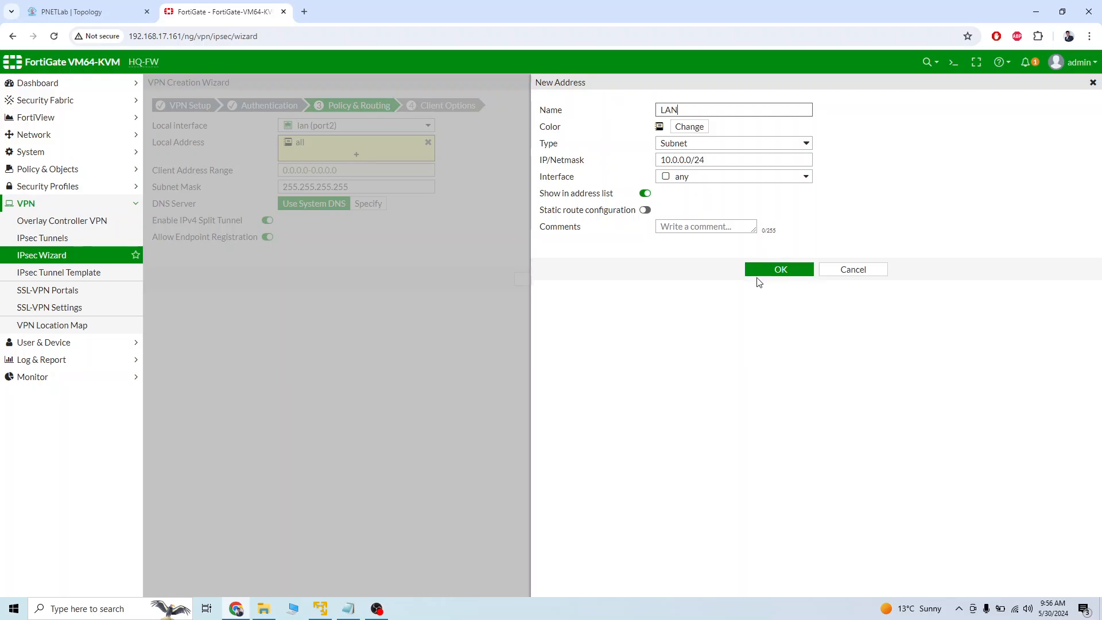
pyautogui.click(776, 269)
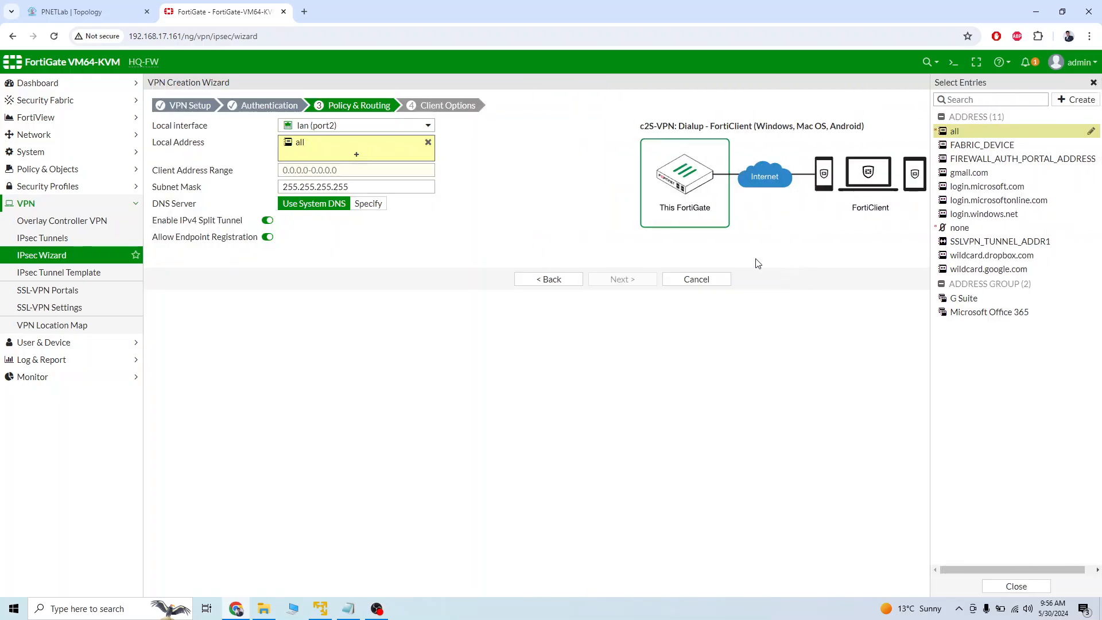
pyautogui.click(963, 187)
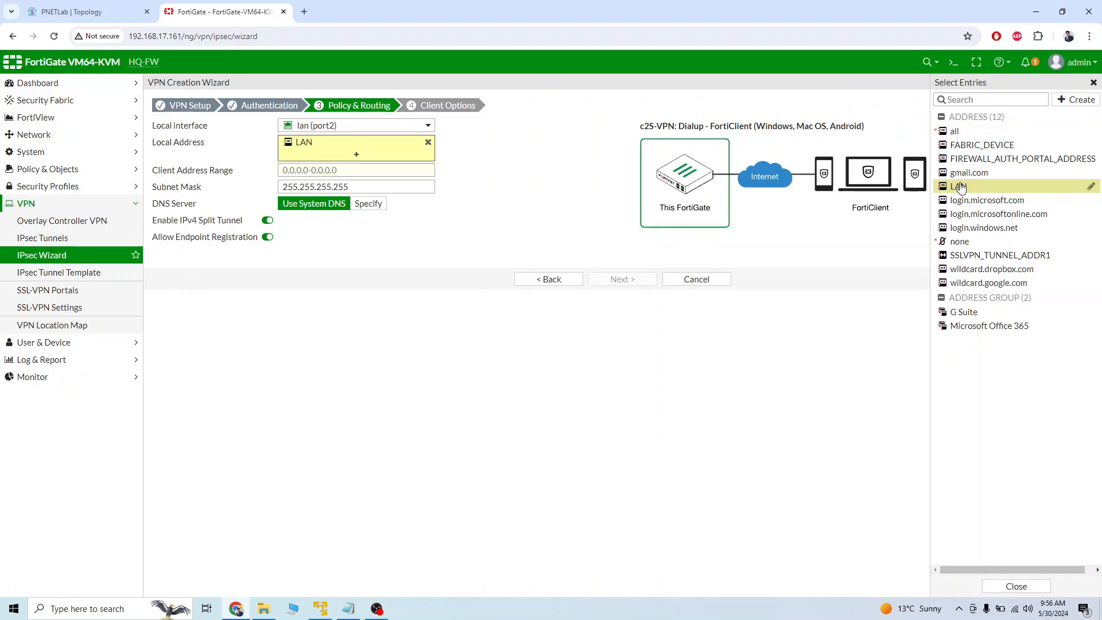
# Set the client address range to 172.16.0.1-172.16.0.10, keep the subnet mask, and continue to the client options.
pyautogui.click(327, 167)
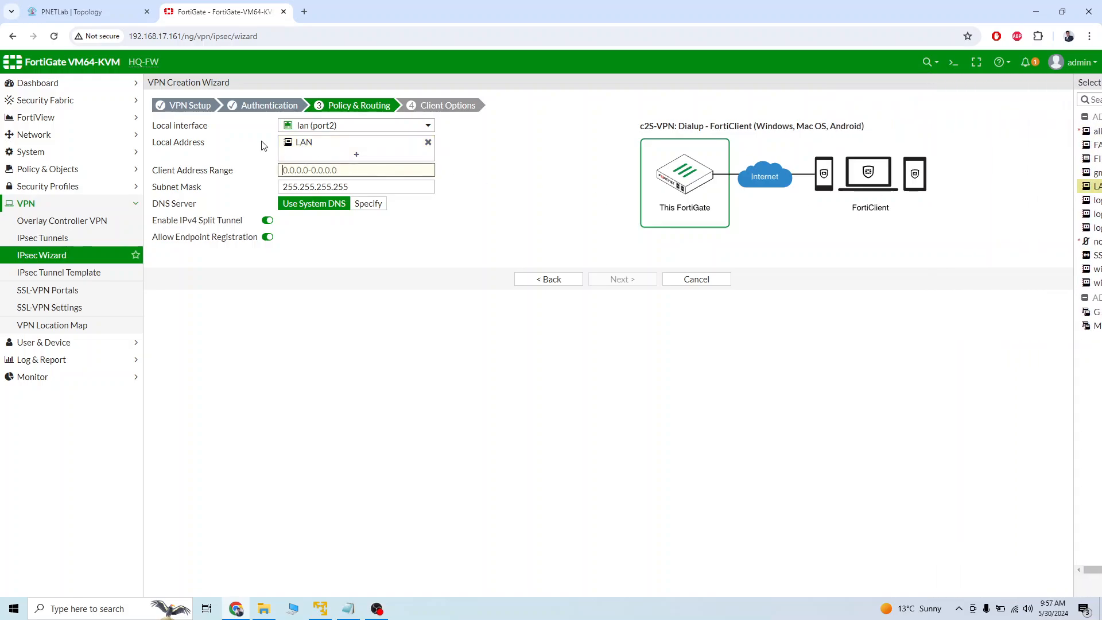
pyautogui.write('172.16.0.1-')
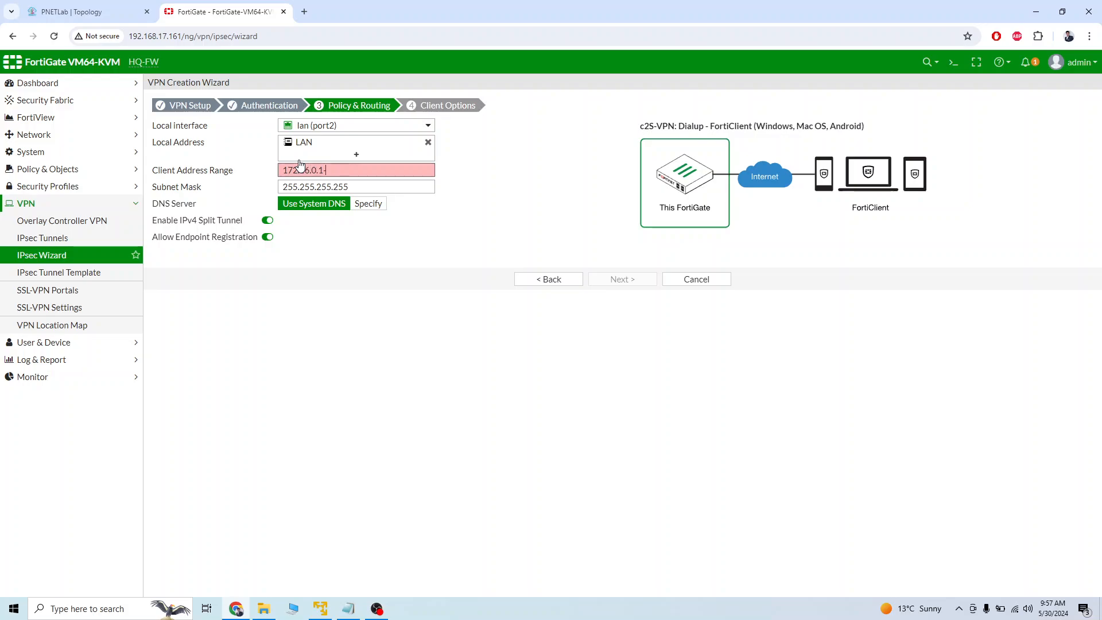
pyautogui.write('172.16.0.10')
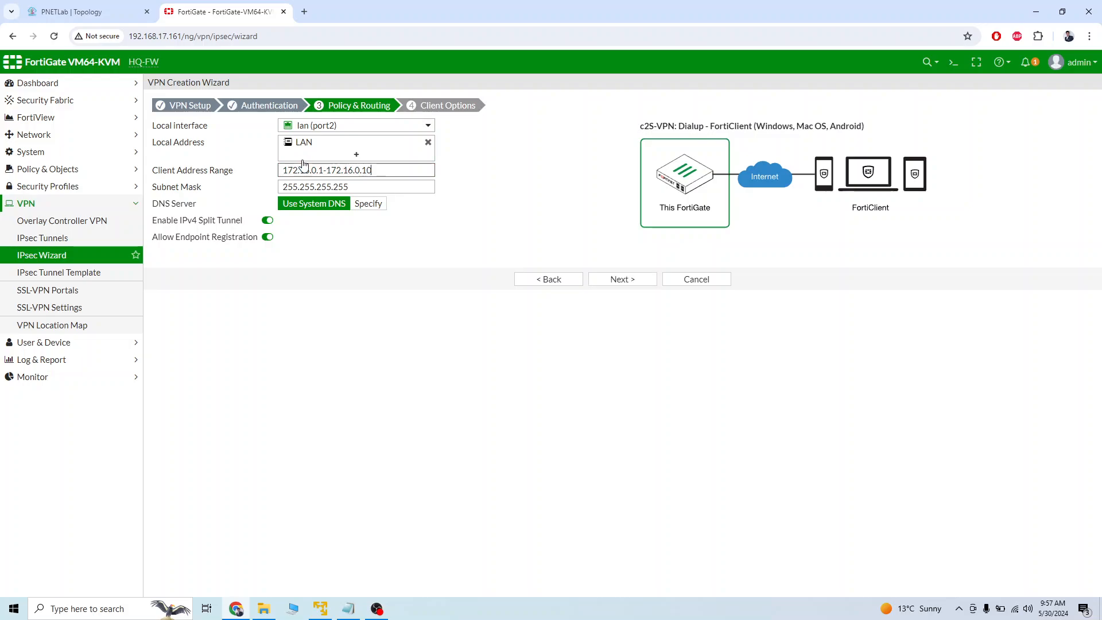
pyautogui.click(63, 12)
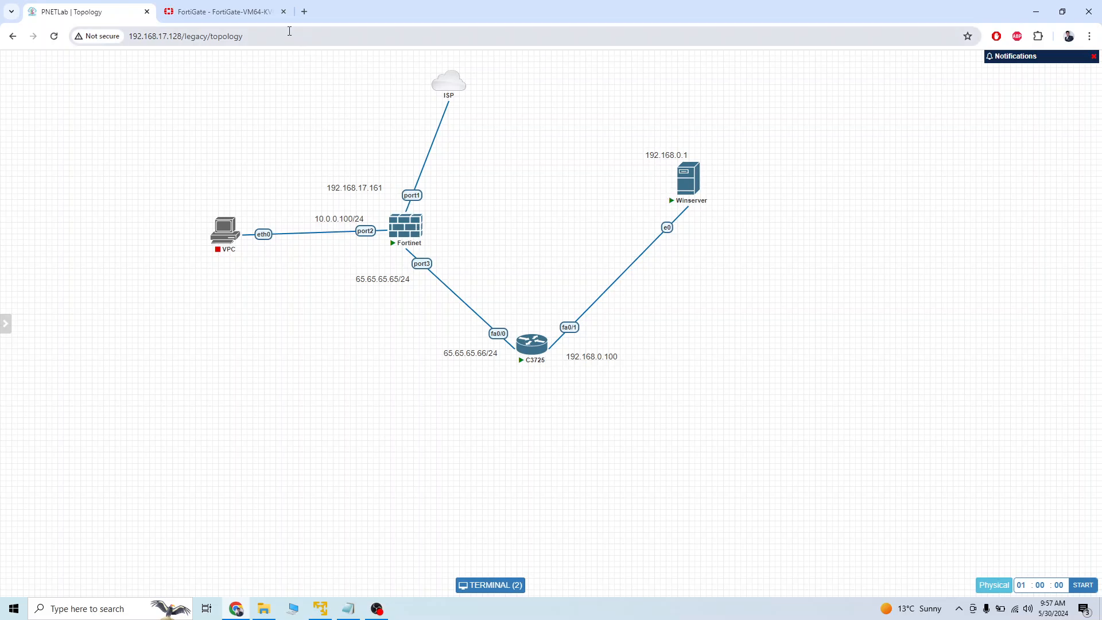
pyautogui.click(224, 11)
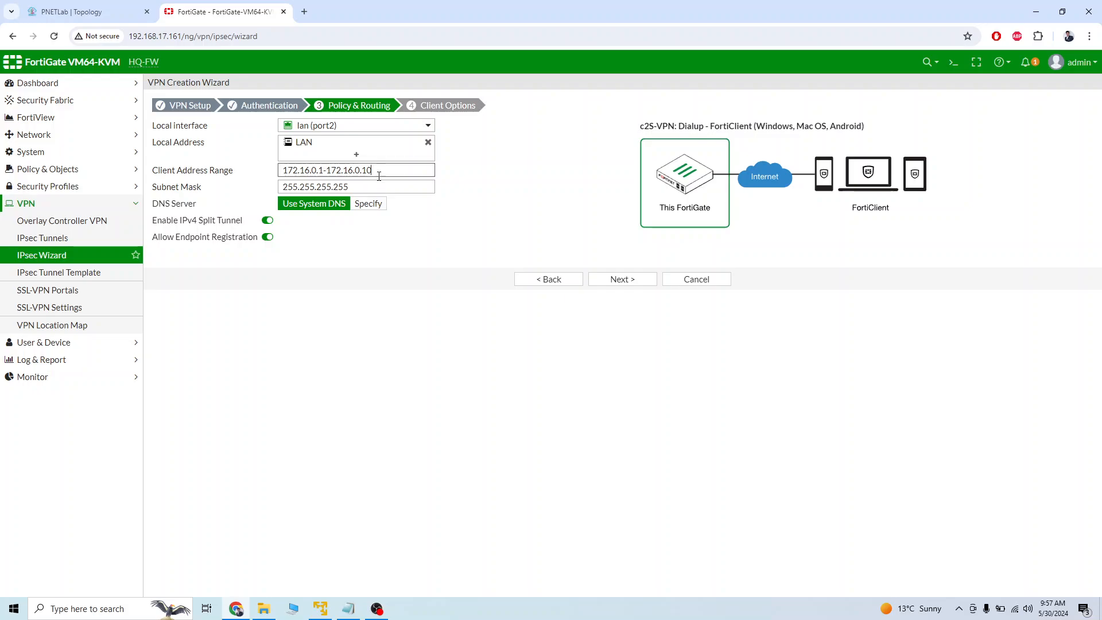
pyautogui.moveTo(410, 170); pyautogui.dragTo(268, 172)
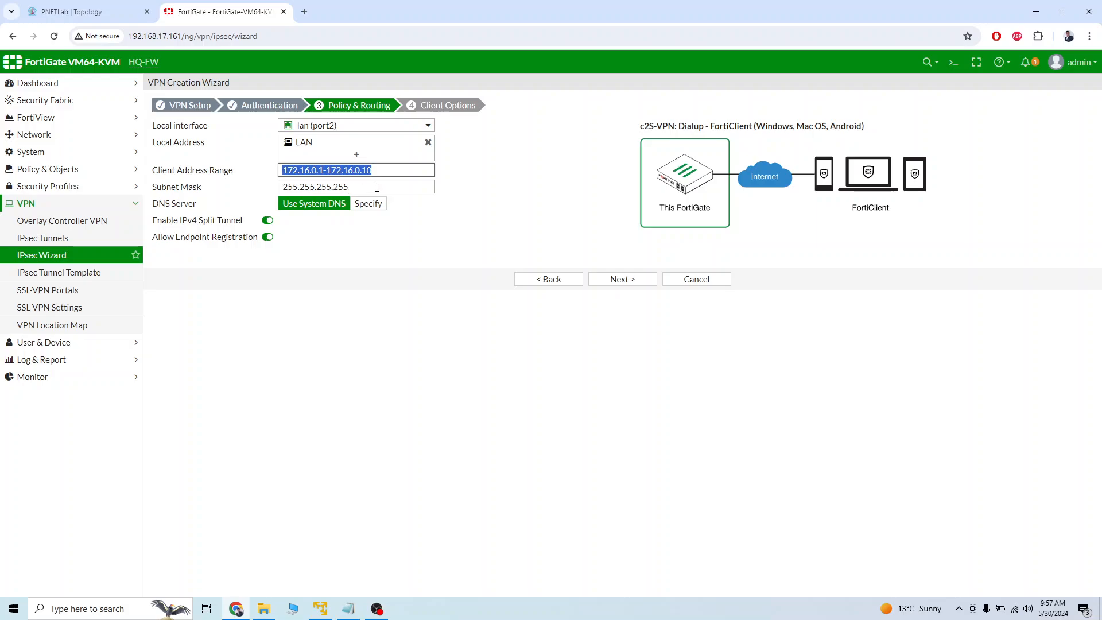
pyautogui.moveTo(376, 186); pyautogui.dragTo(288, 188)
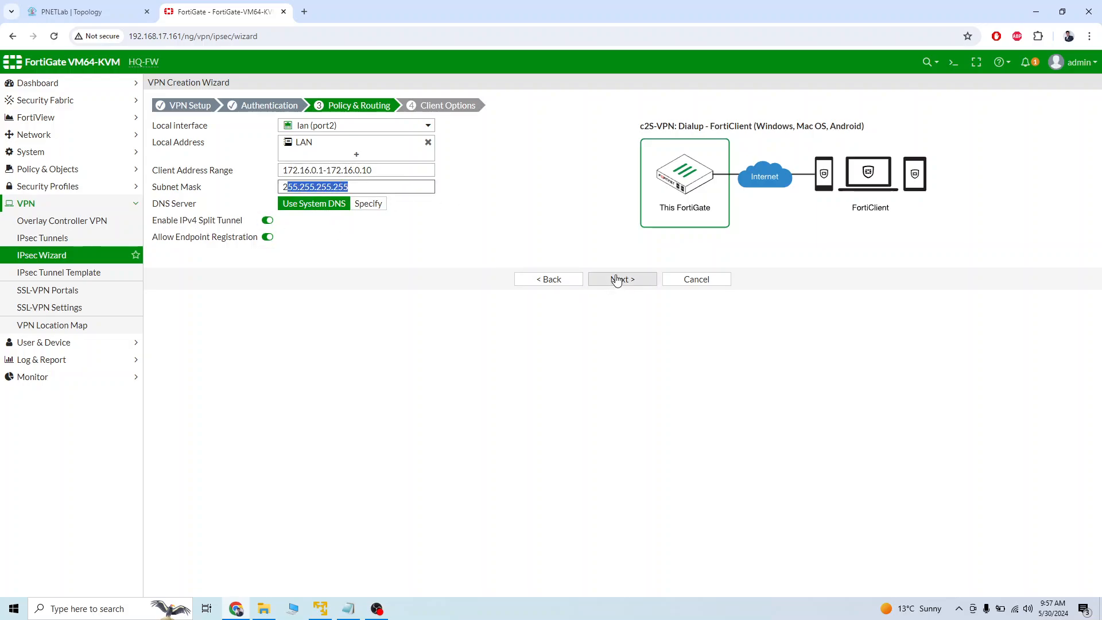
pyautogui.click(621, 281)
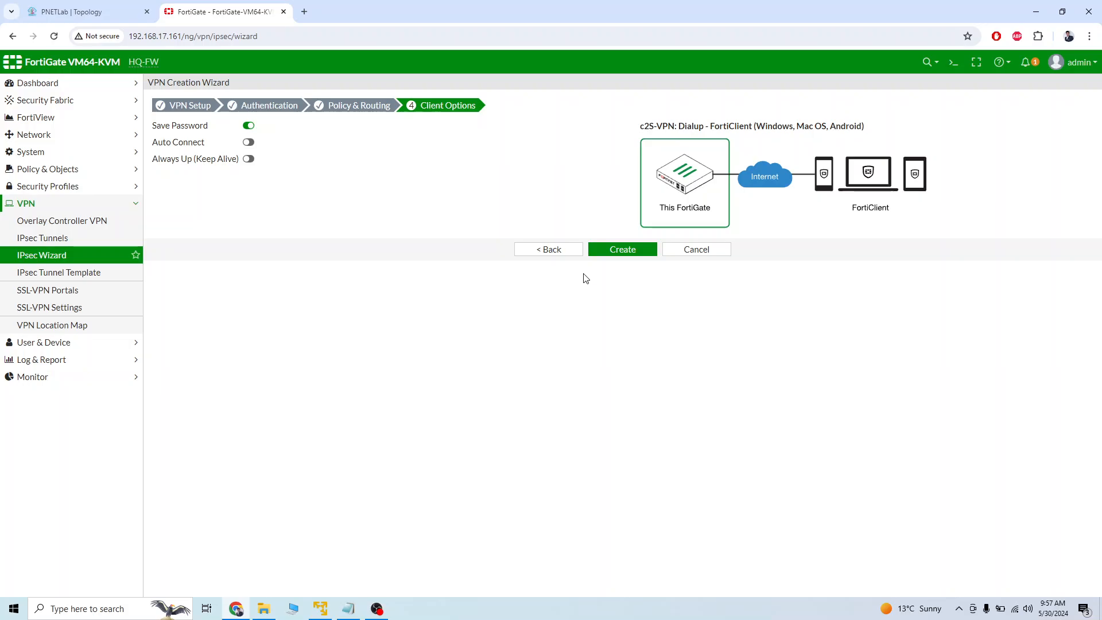
# Recheck the policy and routing settings, enable Auto Connect in the client options, and create the VPN.
pyautogui.click(561, 252)
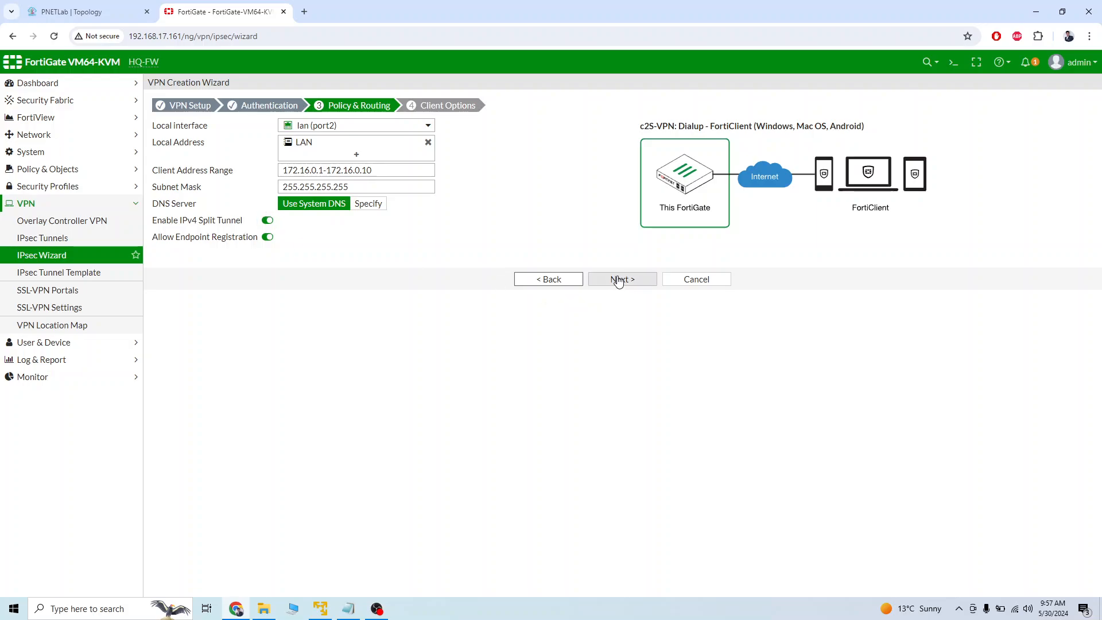
pyautogui.click(619, 280)
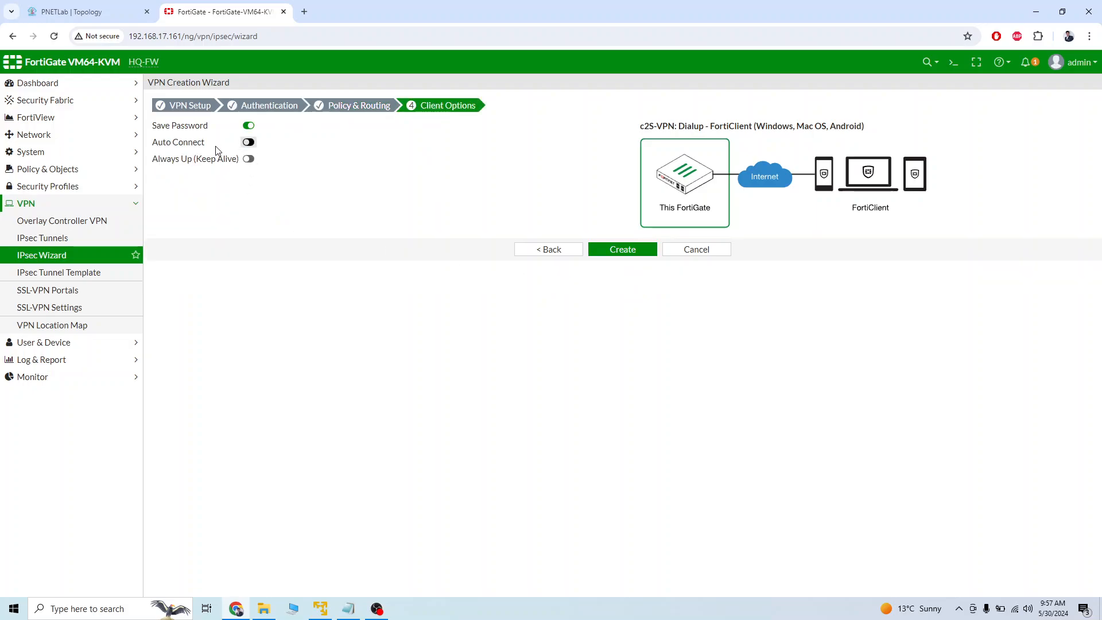
pyautogui.click(248, 142)
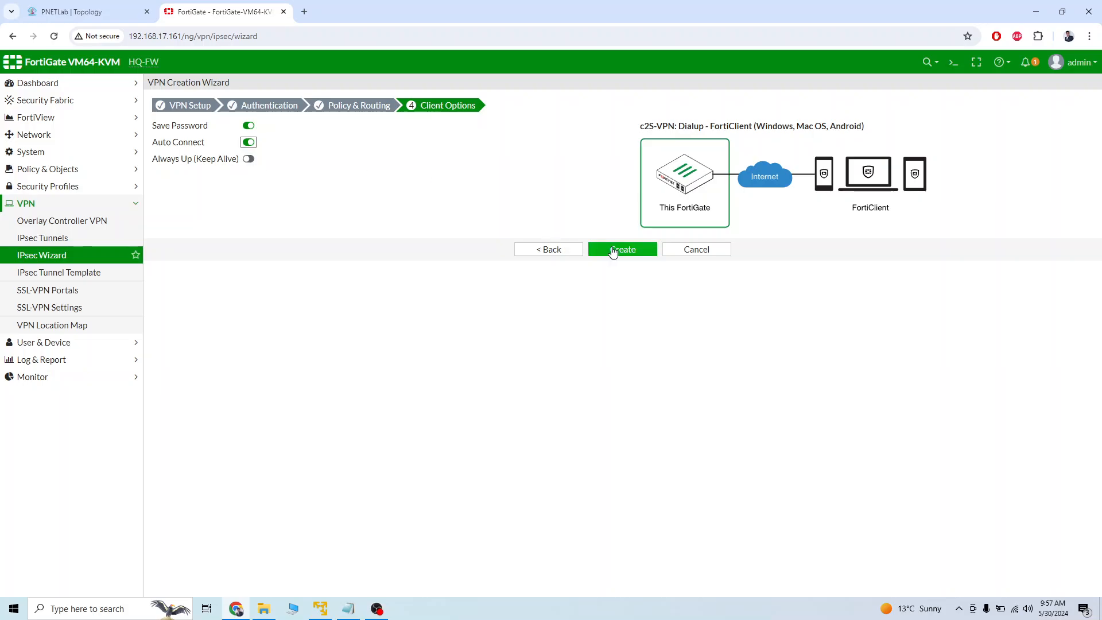
pyautogui.click(613, 252)
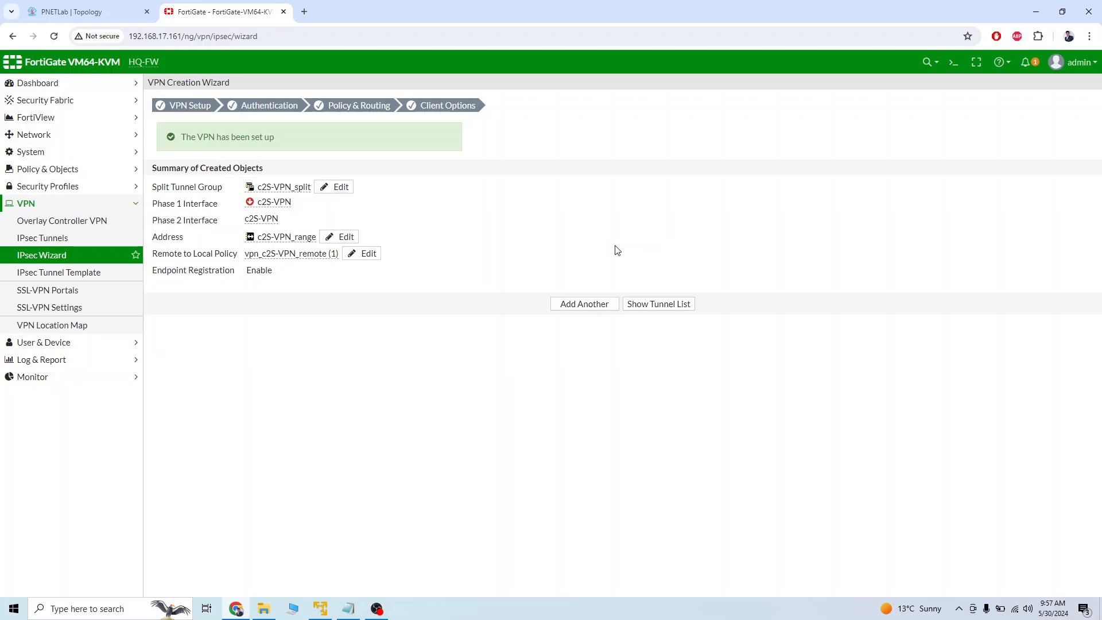
# Open the IPv4 policy from c2S-VPN to lan (port2) and examine its settings.
pyautogui.click(93, 169)
pyautogui.click(76, 191)
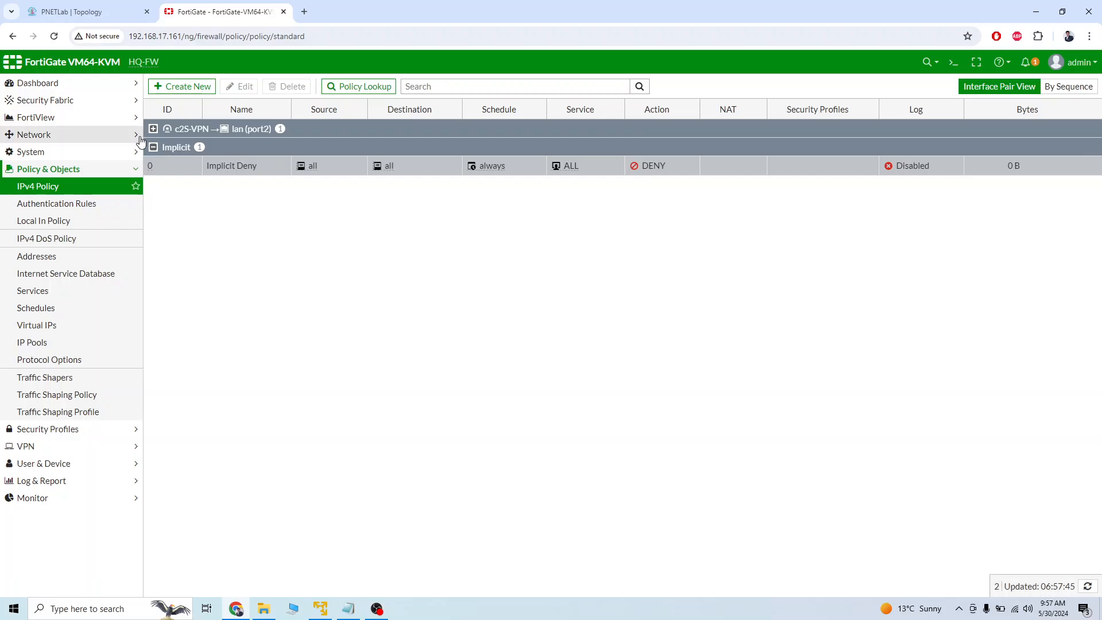
pyautogui.click(153, 131)
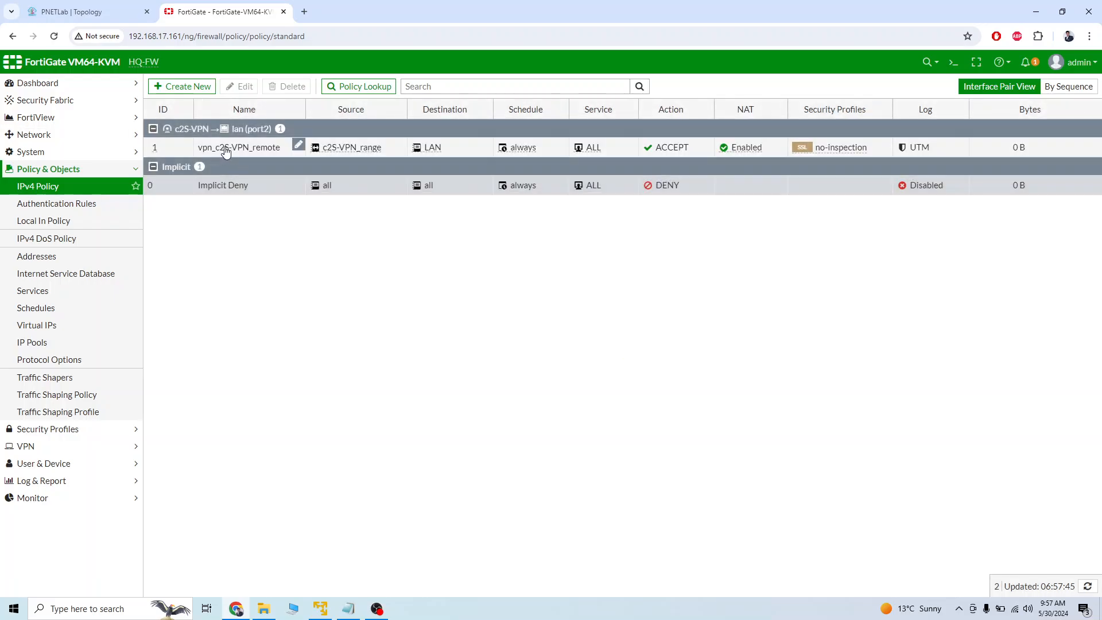
pyautogui.click(226, 150)
pyautogui.doubleClick(226, 151)
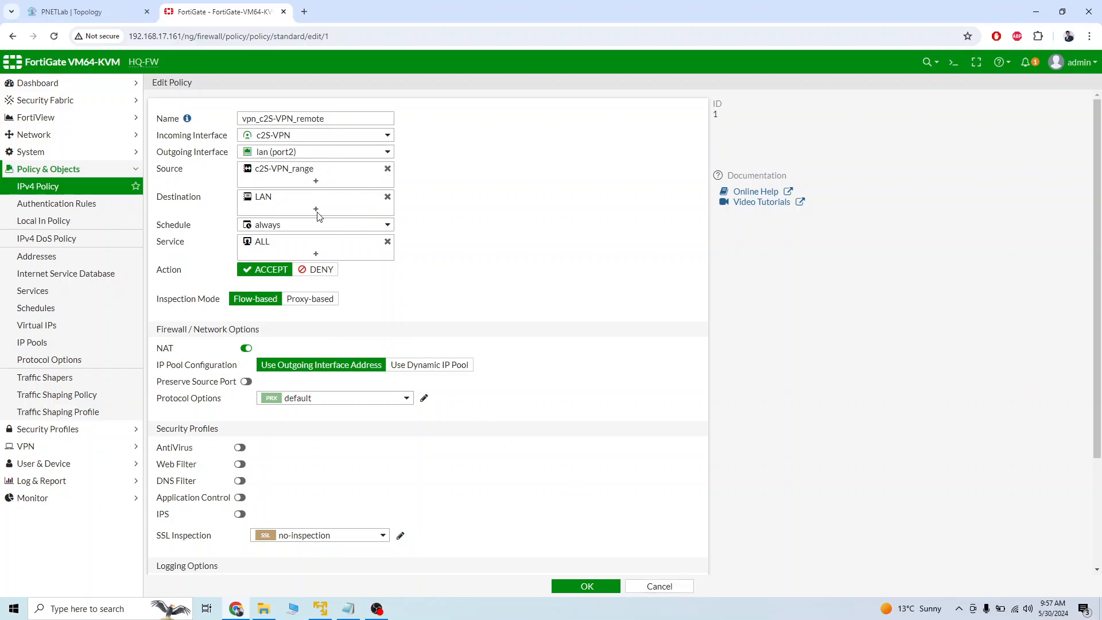
# Review the VPN policy's settings, set its allowed-traffic logging to All Sessions, and save the policy.
pyautogui.moveTo(284, 140)
pyautogui.moveTo(311, 177)
pyautogui.scroll(-3, 534, 441)
pyautogui.scroll(3, 534, 441)
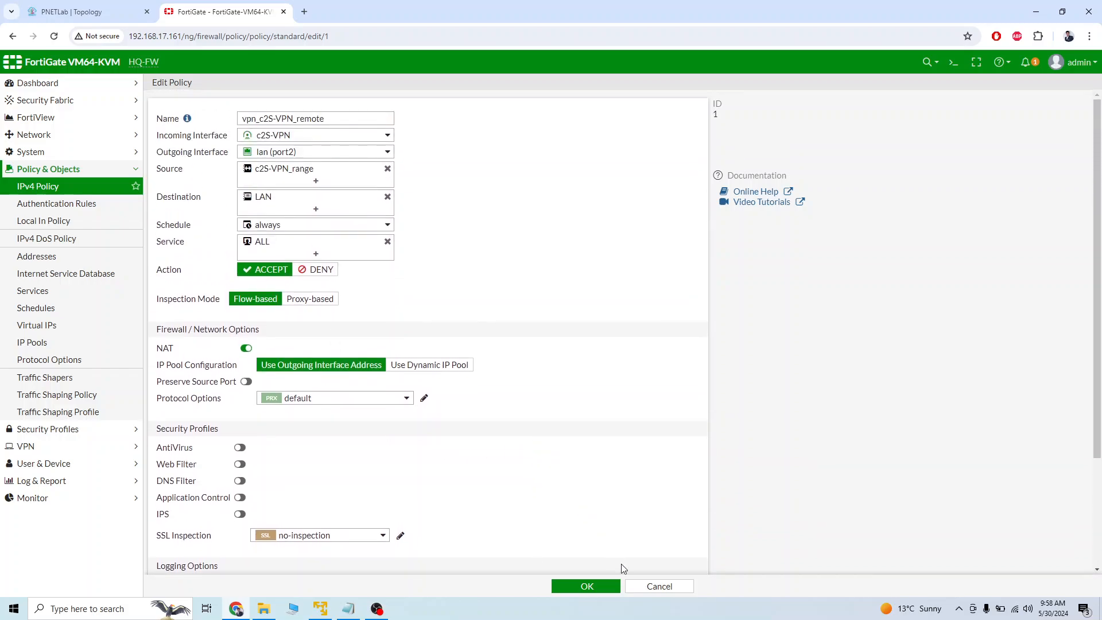
pyautogui.scroll(-3, 547, 524)
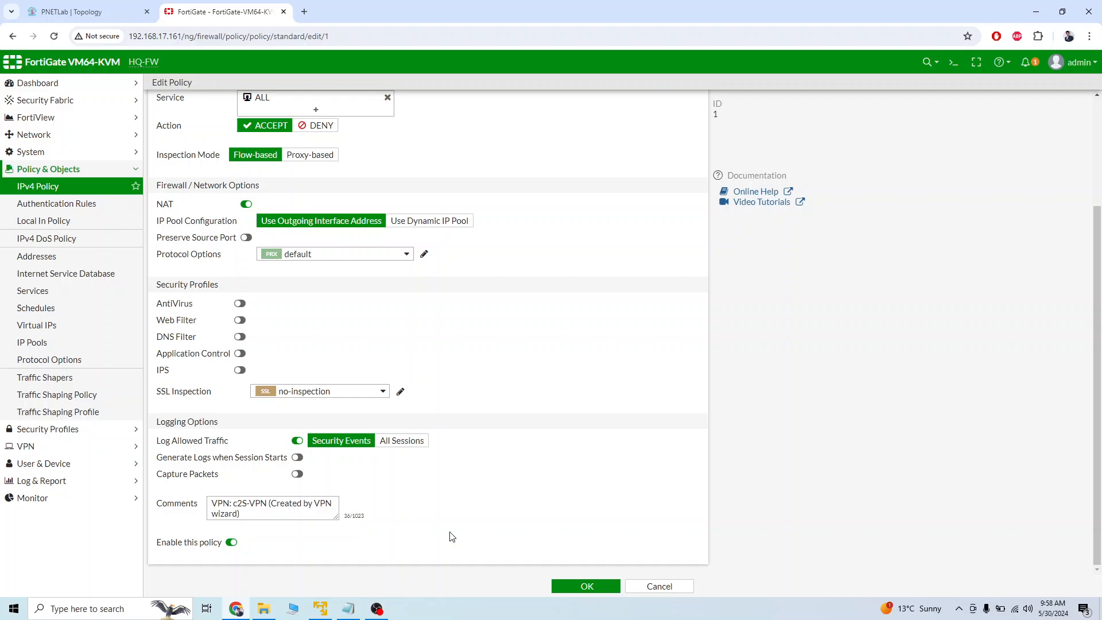
pyautogui.click(416, 443)
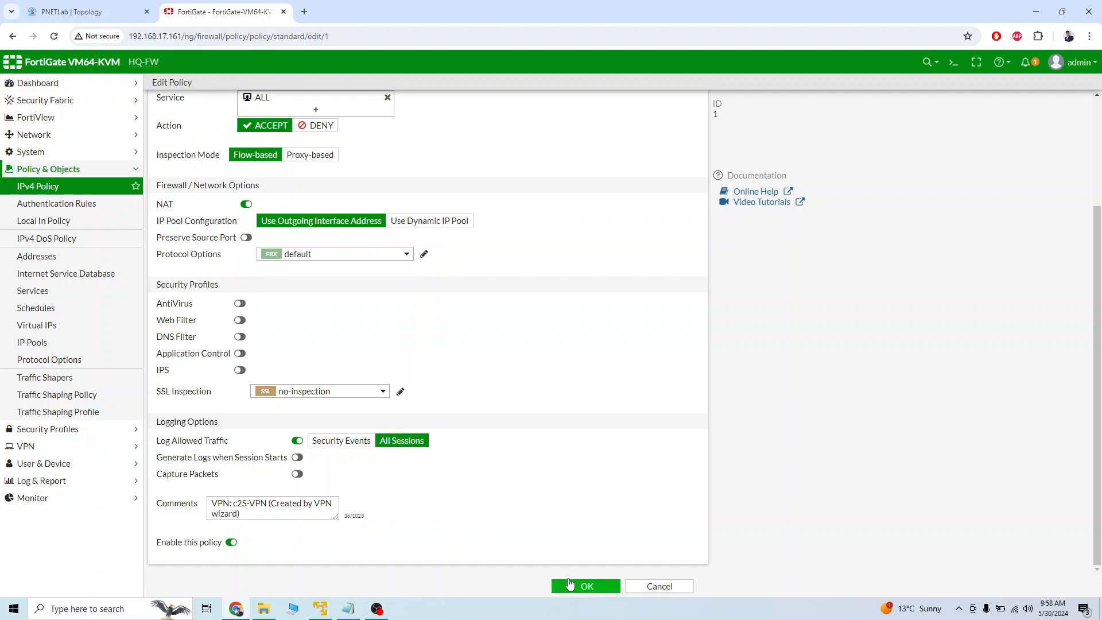
pyautogui.click(586, 586)
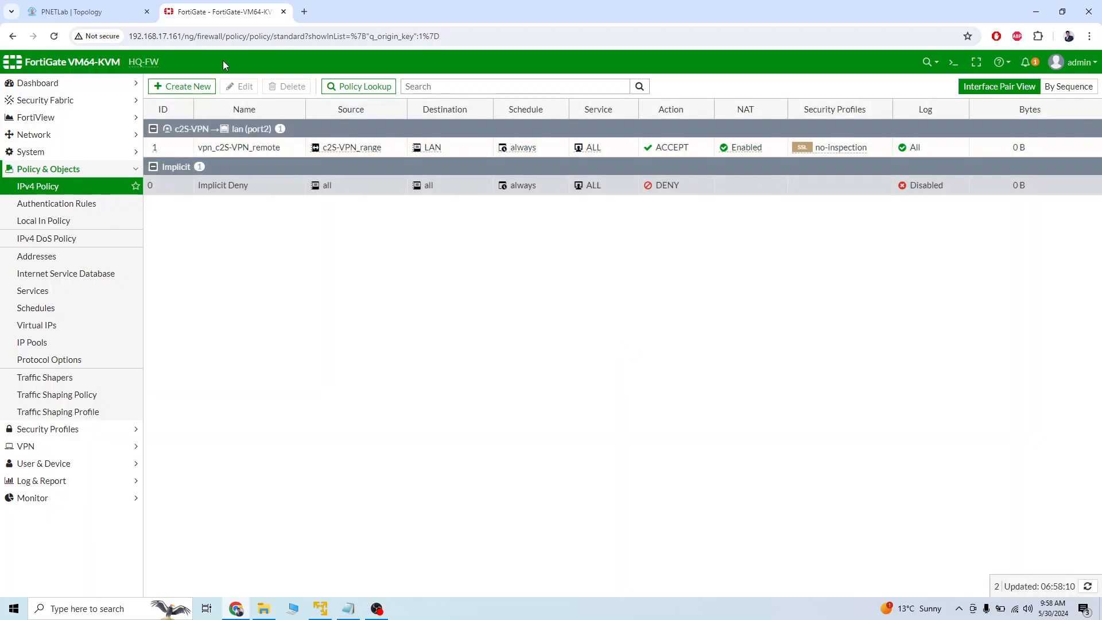
# Switch to the PNETLab topology, reconnect the C3725 router's console, and decline the initial configuration dialog to reach the router prompt.
pyautogui.click(103, 11)
pyautogui.click(530, 345)
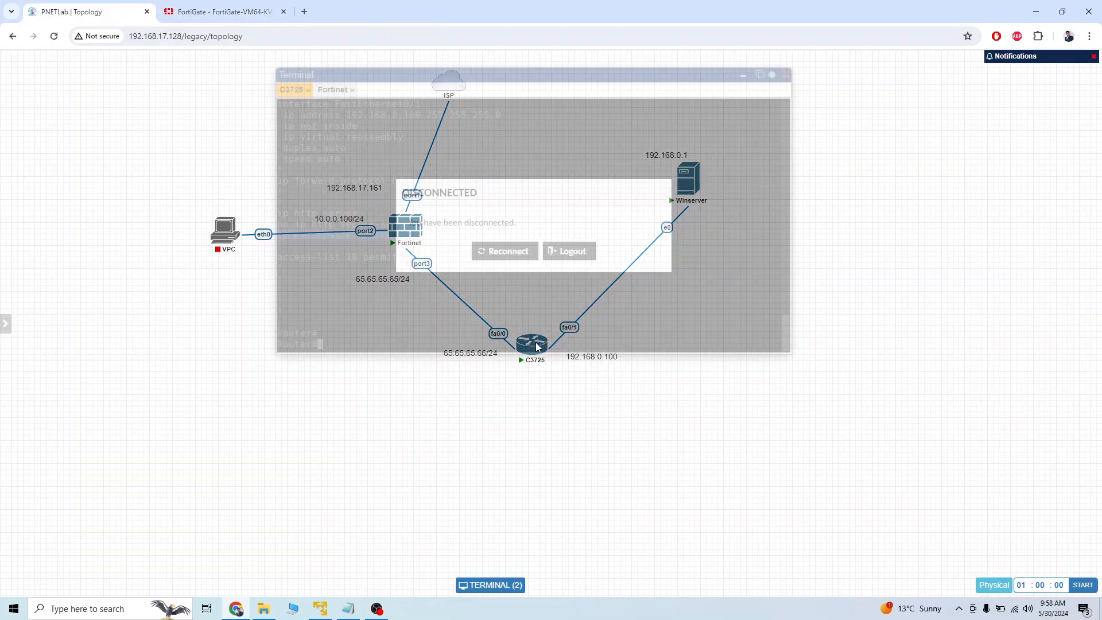
pyautogui.click(505, 252)
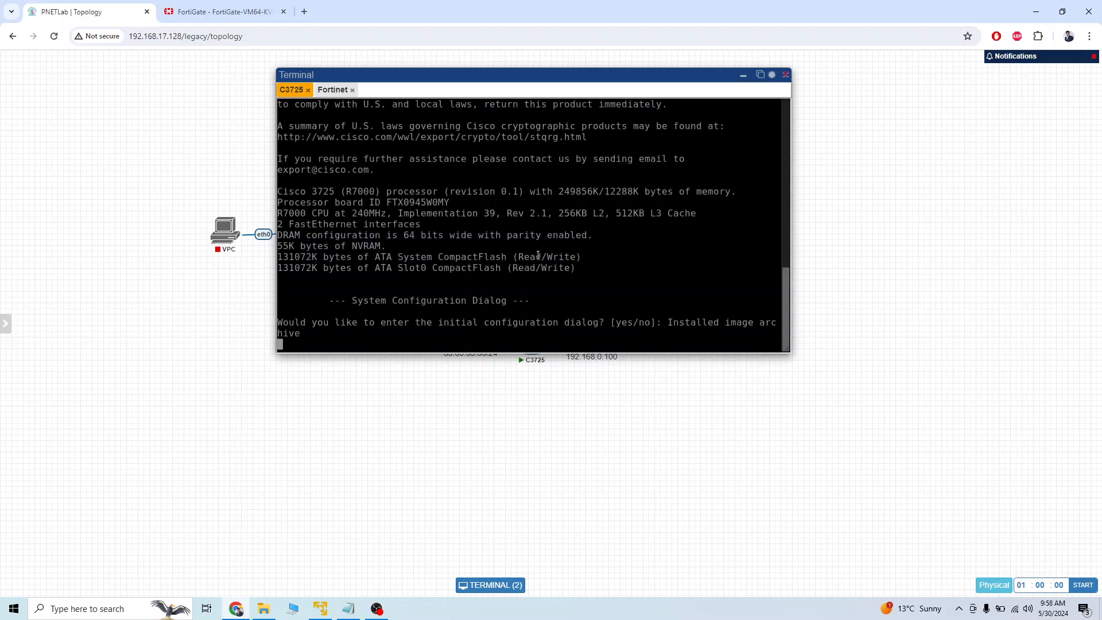
pyautogui.moveTo(573, 77); pyautogui.dragTo(866, 82)
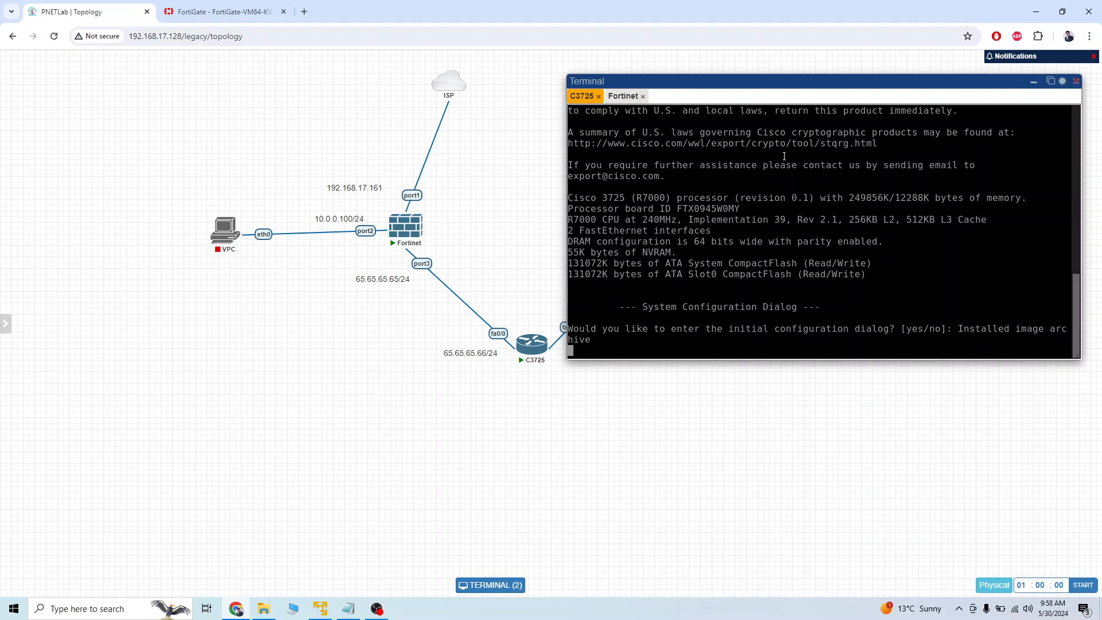
pyautogui.press('Return')
pyautogui.press('Return')
pyautogui.write('n')
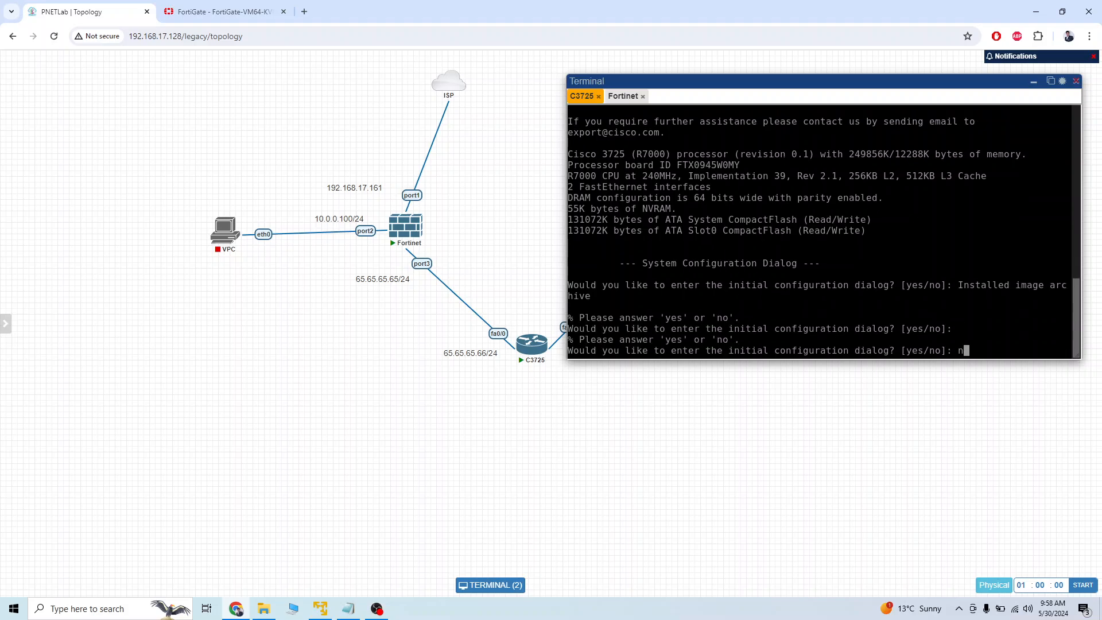
pyautogui.press('Return')
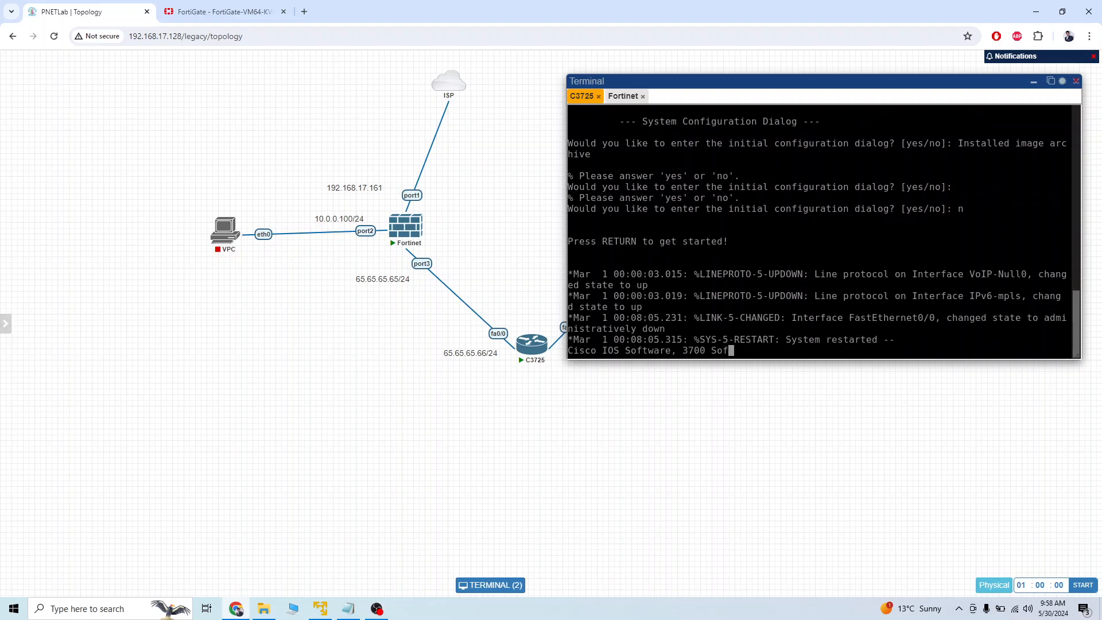
pyautogui.press('Return')
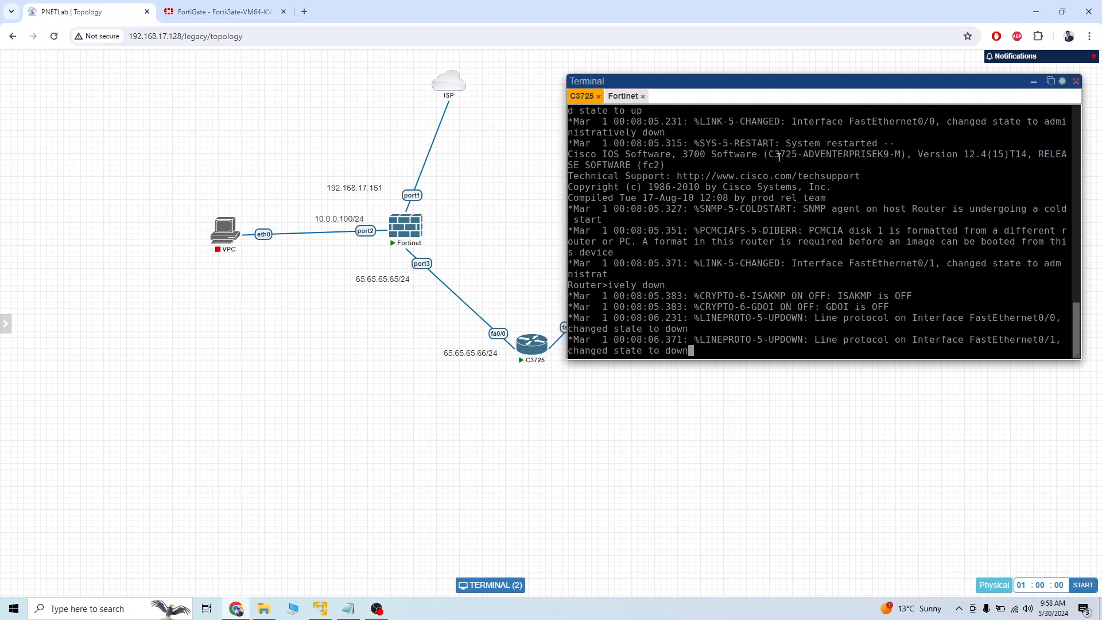
pyautogui.press('Return')
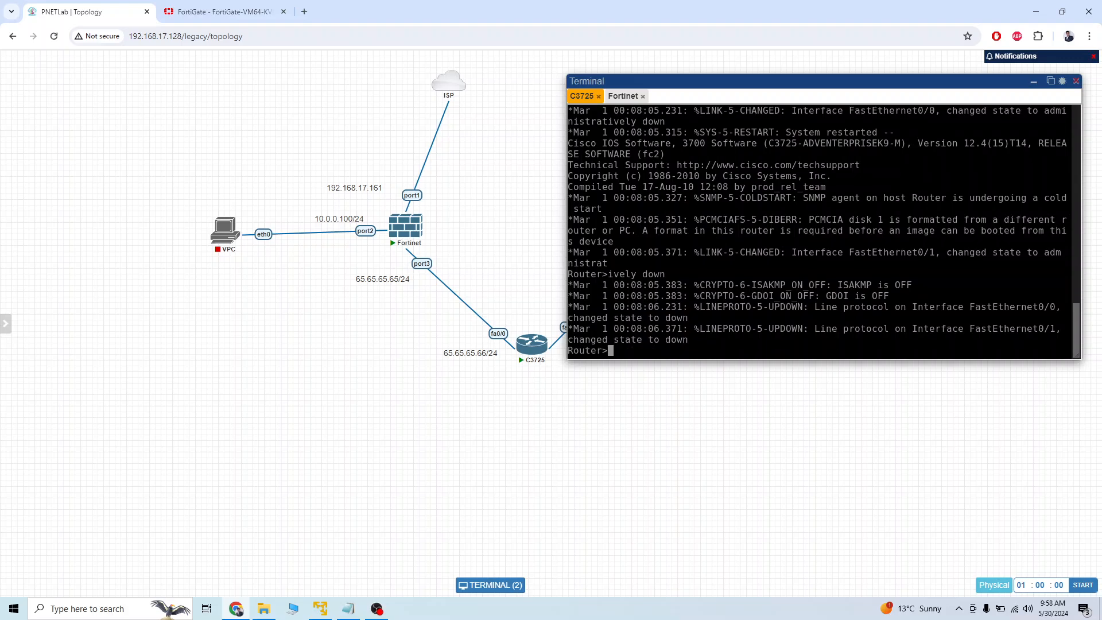
# Enter privileged mode on the C3725 router and open global configuration from the terminal.
pyautogui.write('en')
pyautogui.press('Return')
pyautogui.press('Return')
pyautogui.write('config')
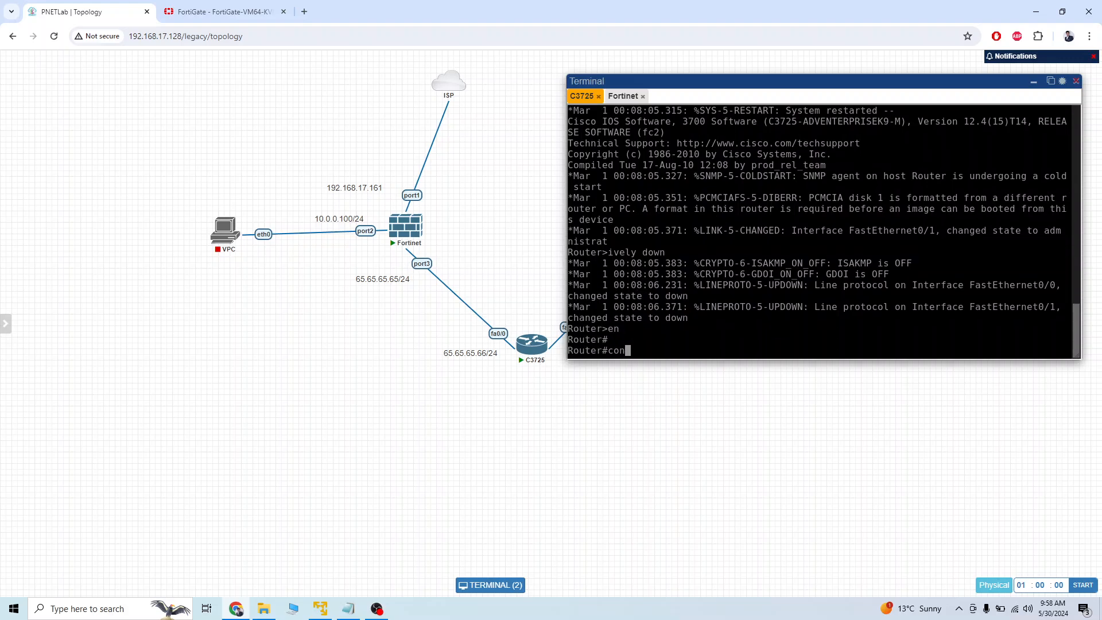
pyautogui.press('Return')
pyautogui.press('Return')
pyautogui.press('Return')
# Assign 65.65.65.66 255.255.255.0 to the router's interface f0/0 and enable the interface.
pyautogui.write('int ')
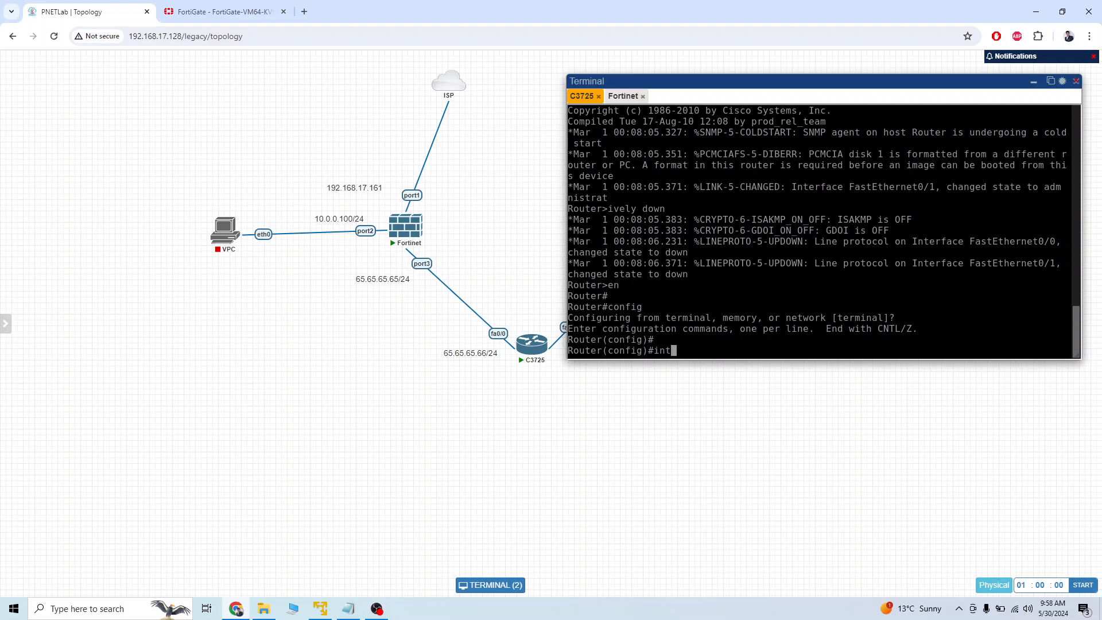
pyautogui.write('f0/0')
pyautogui.press('Return')
pyautogui.write('ip add')
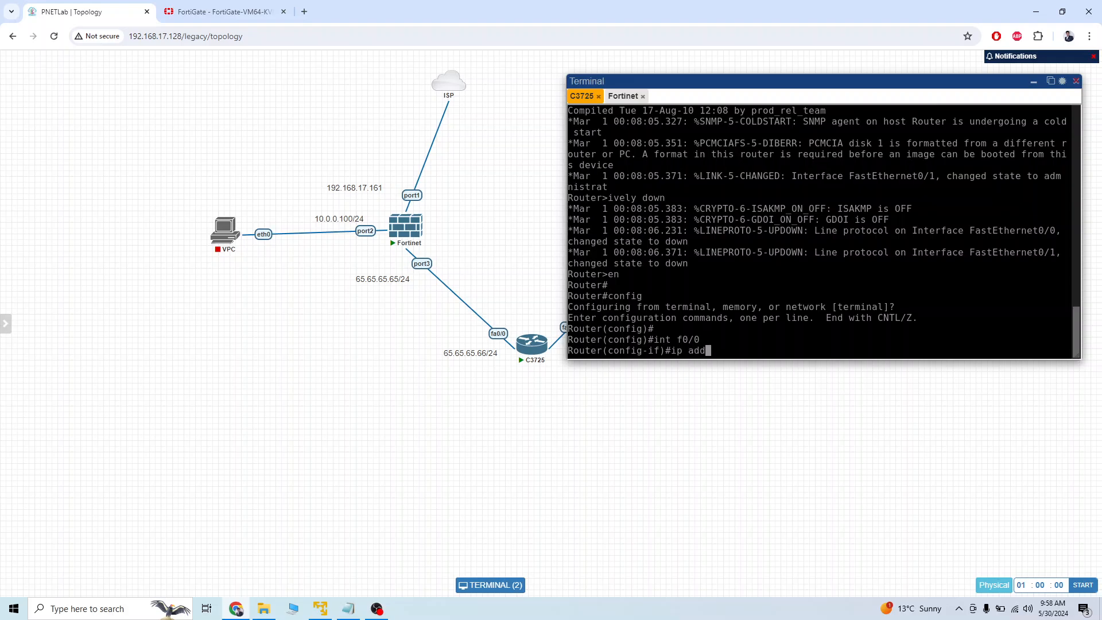
pyautogui.write('r 65.65.65.66 255.255.255.0')
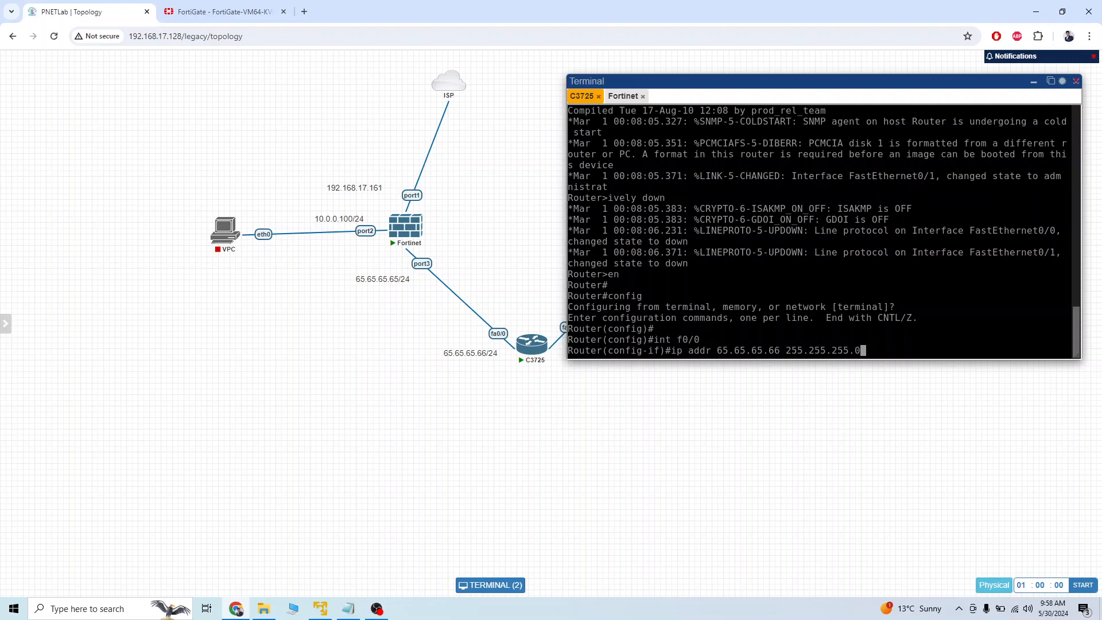
pyautogui.press('Return')
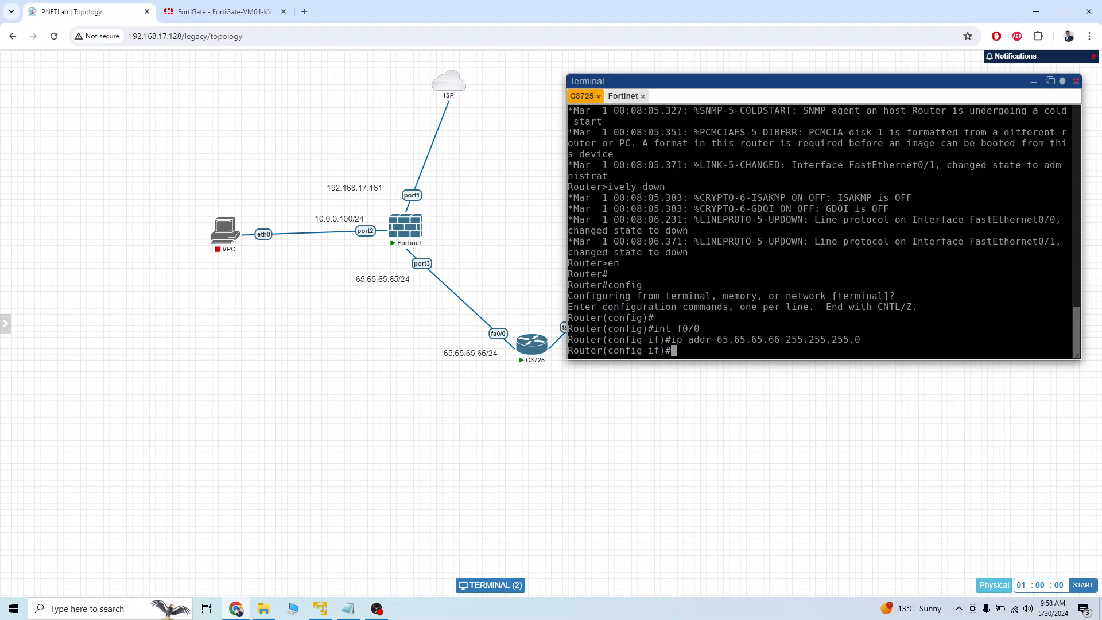
pyautogui.write('no sh')
pyautogui.press('Return')
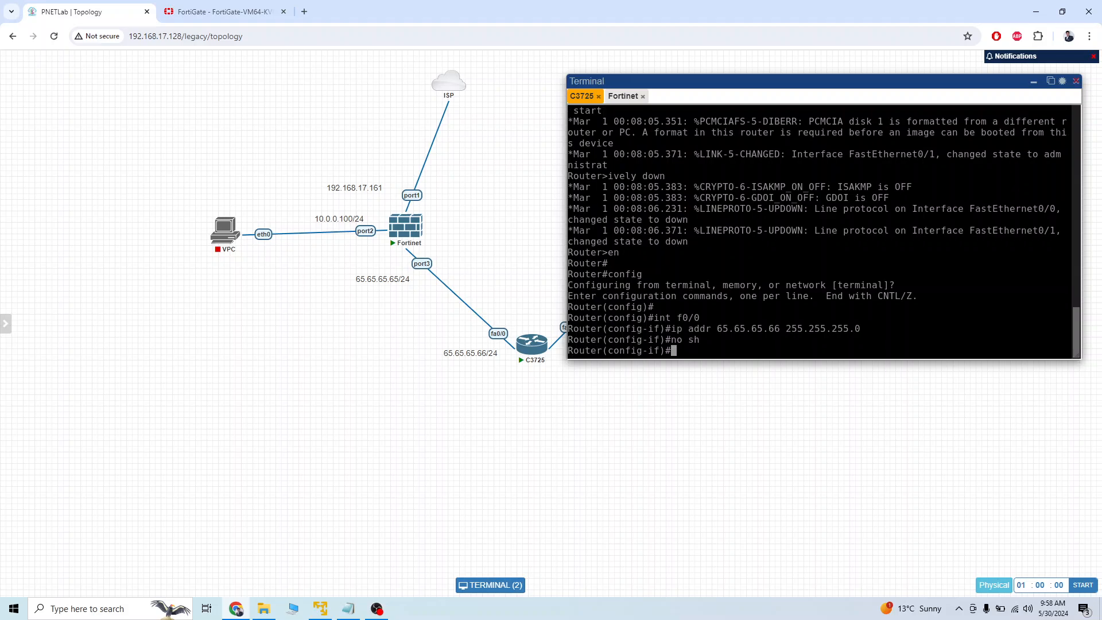
# Consult the topology labels around the router and enter interface configuration for f0/1.
pyautogui.press('Up')
pyautogui.press('Up')
pyautogui.press('Up')
pyautogui.press('BackSpace')
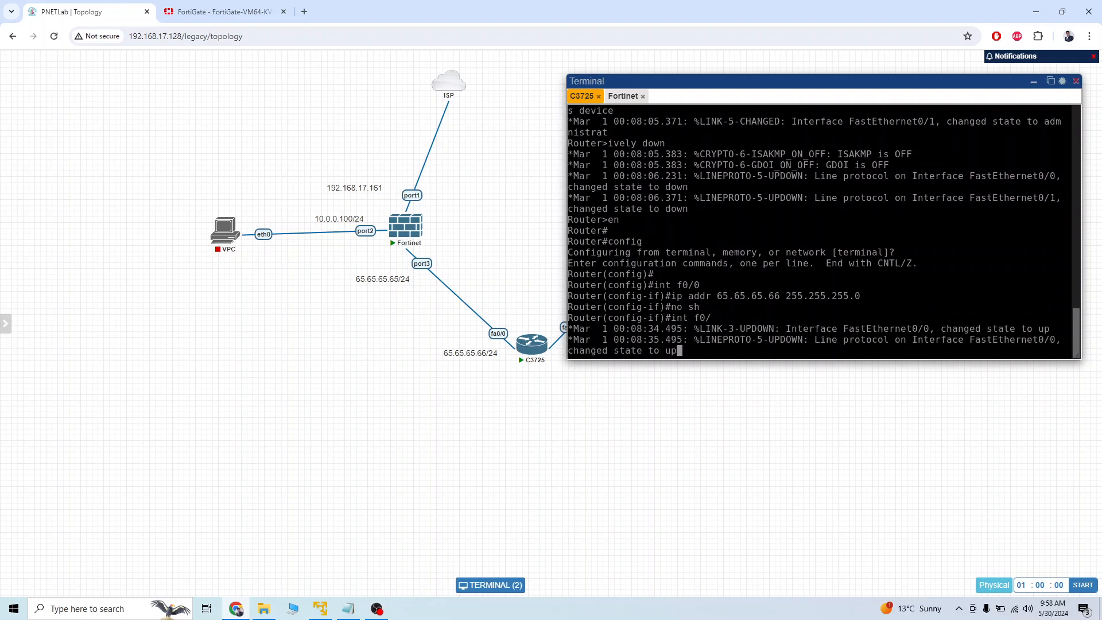
pyautogui.write('1')
pyautogui.moveTo(689, 82); pyautogui.dragTo(772, 76)
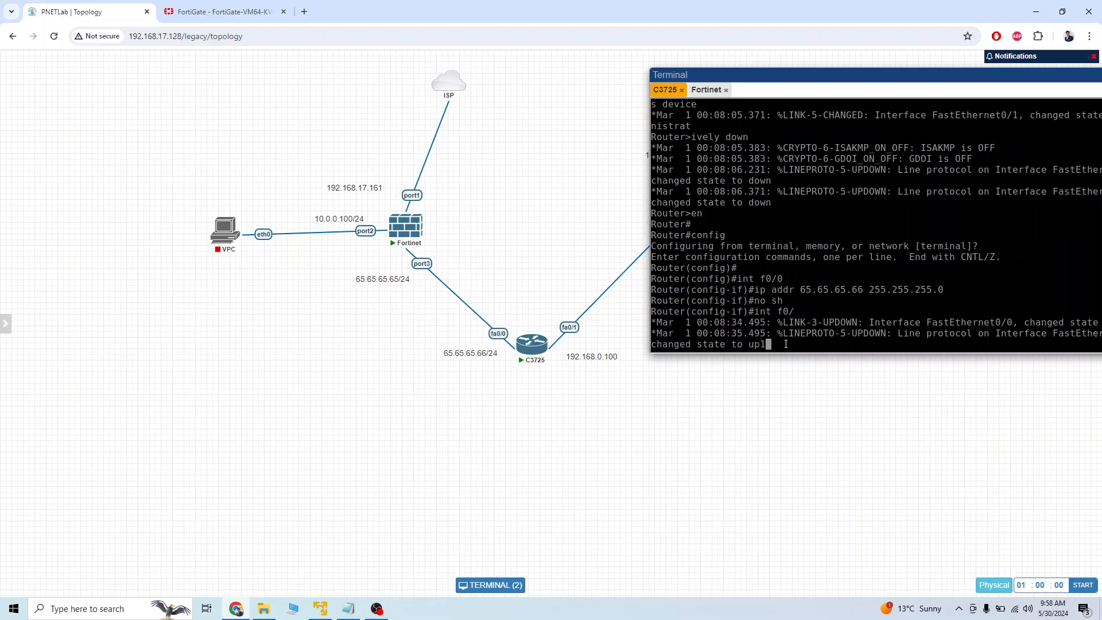
pyautogui.press('Return')
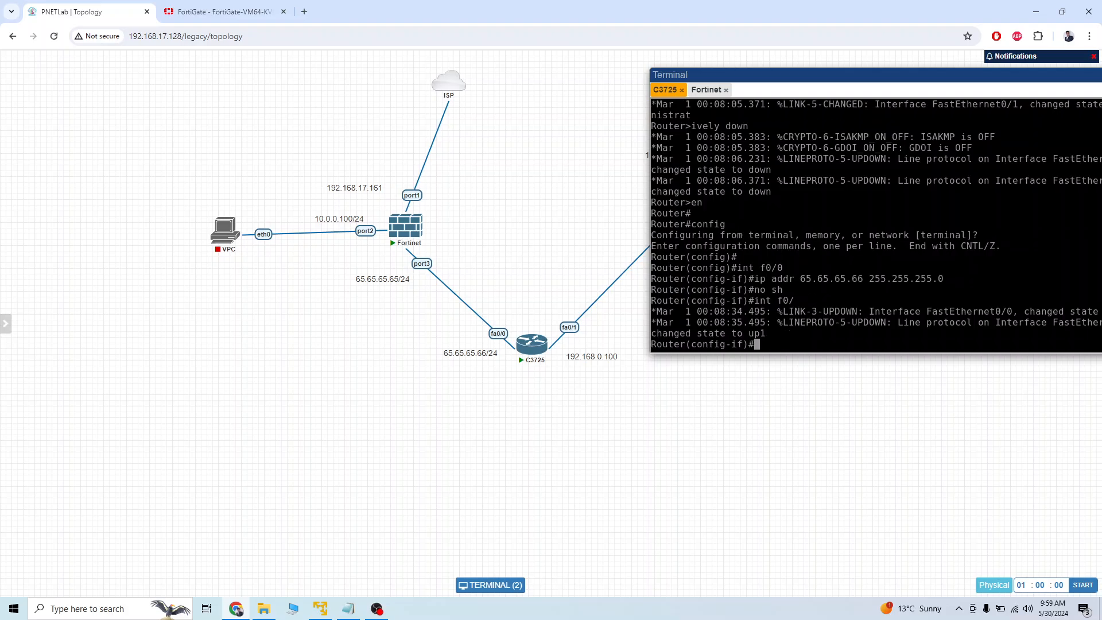
pyautogui.write('int f0/1')
pyautogui.press('Return')
# Assign 192.168.0.100 255.255.255.0 to the router's f0/1 interface and bring the interface up.
pyautogui.write('ip ad')
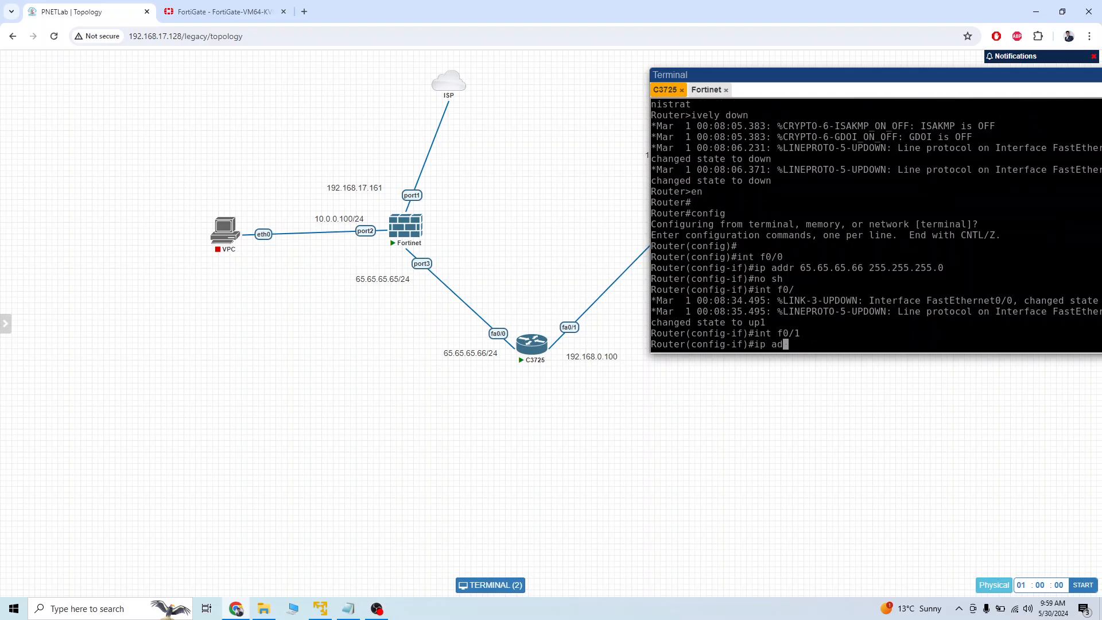
pyautogui.write('d 192.168.0.100')
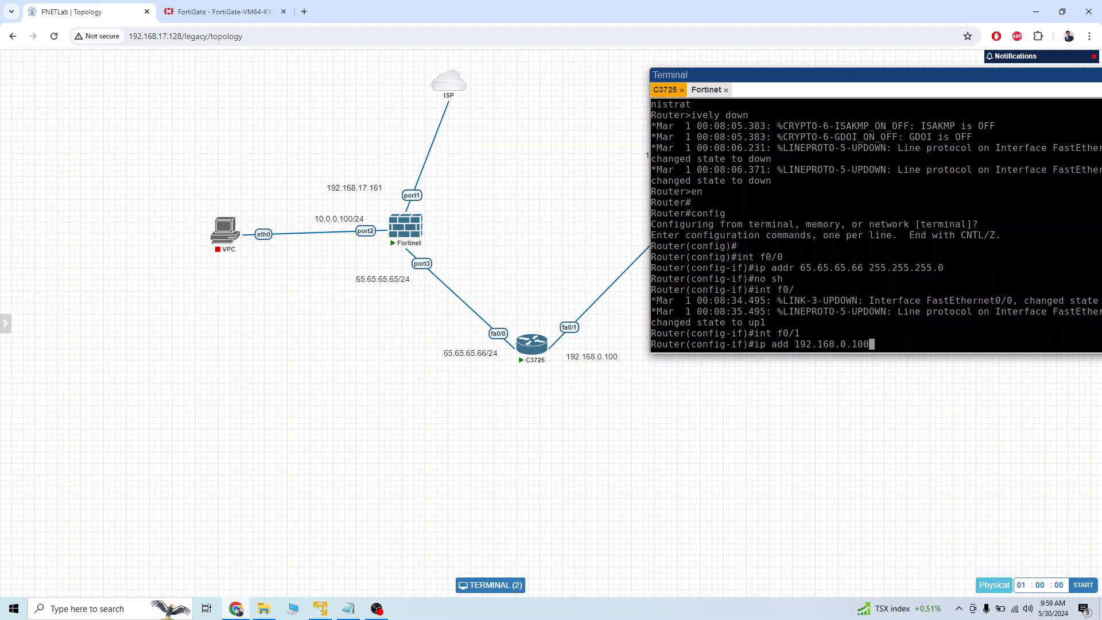
pyautogui.write(' 255.255.255.0')
pyautogui.press('Return')
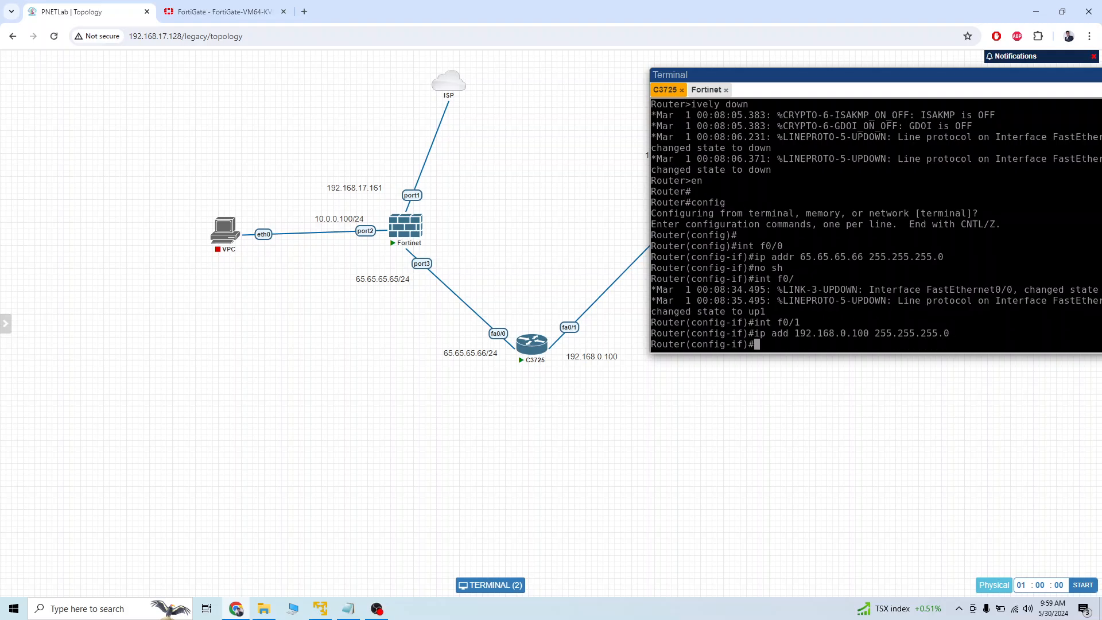
pyautogui.write('no sh')
pyautogui.press('Return')
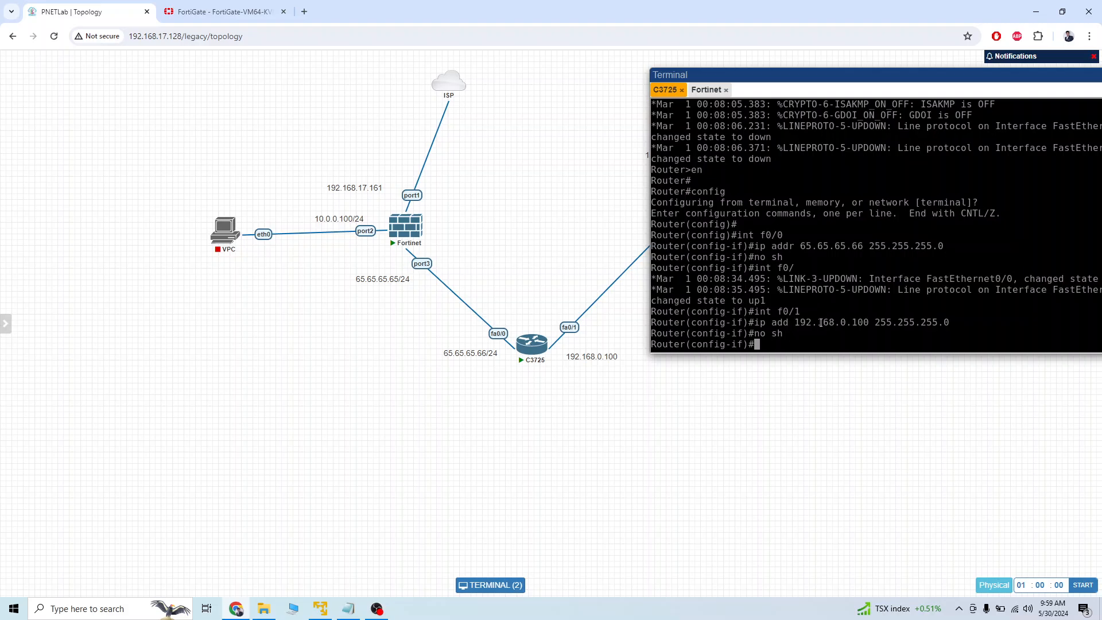
pyautogui.press('Return')
pyautogui.press('Return')
pyautogui.press('Return')
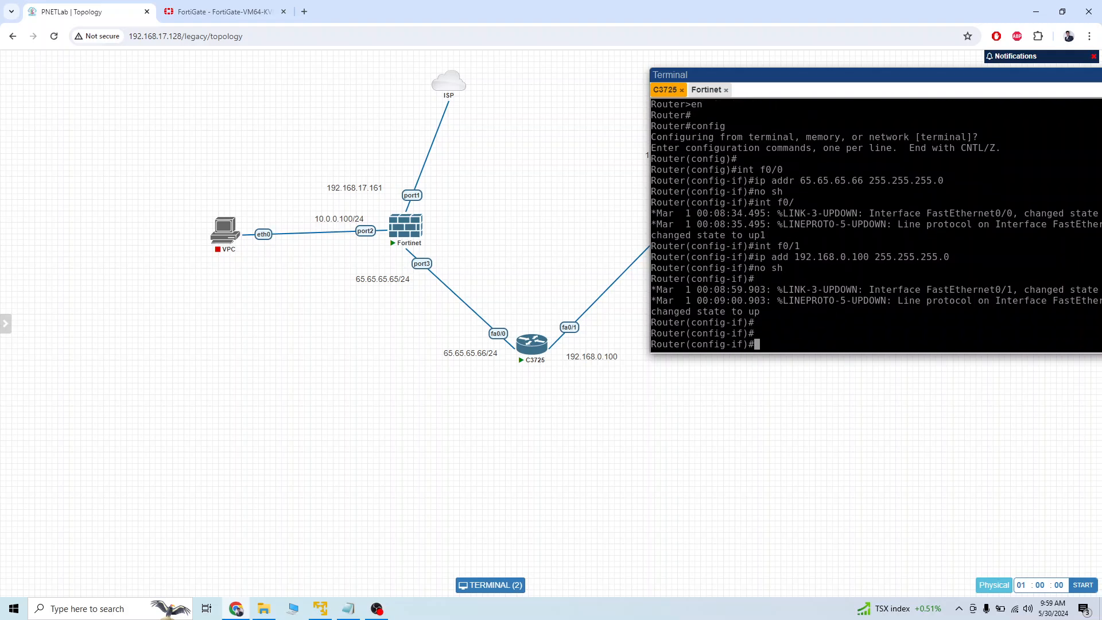
# Exit interface configuration and try to list the router's interfaces with "do sh int bri".
pyautogui.write('exi')
pyautogui.press('Return')
pyautogui.write('do sh ')
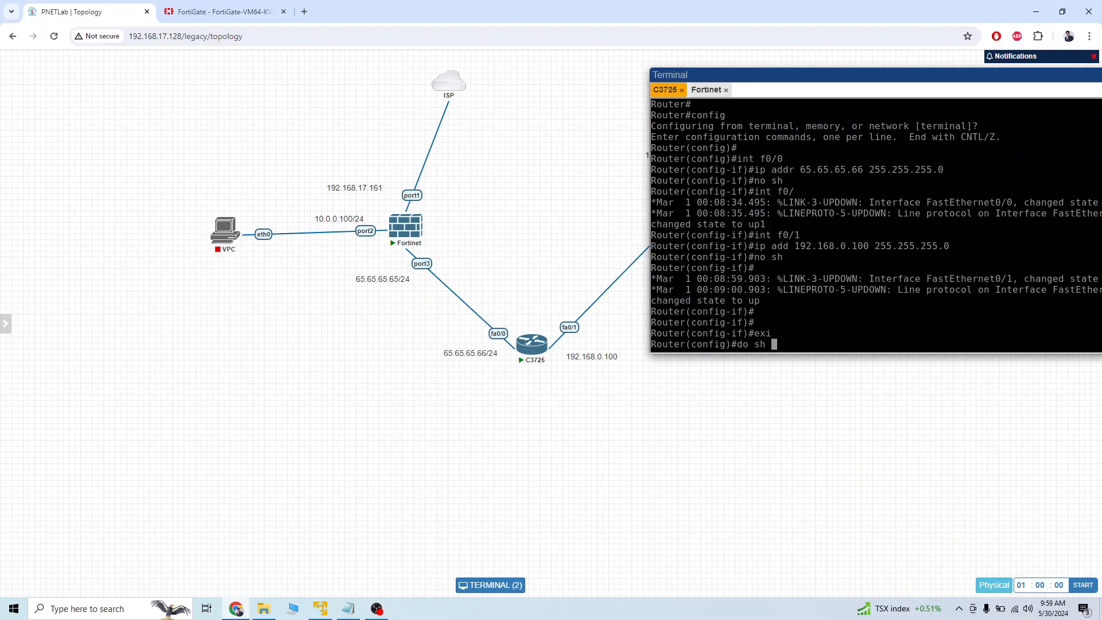
pyautogui.write('int bri')
pyautogui.press('Return')
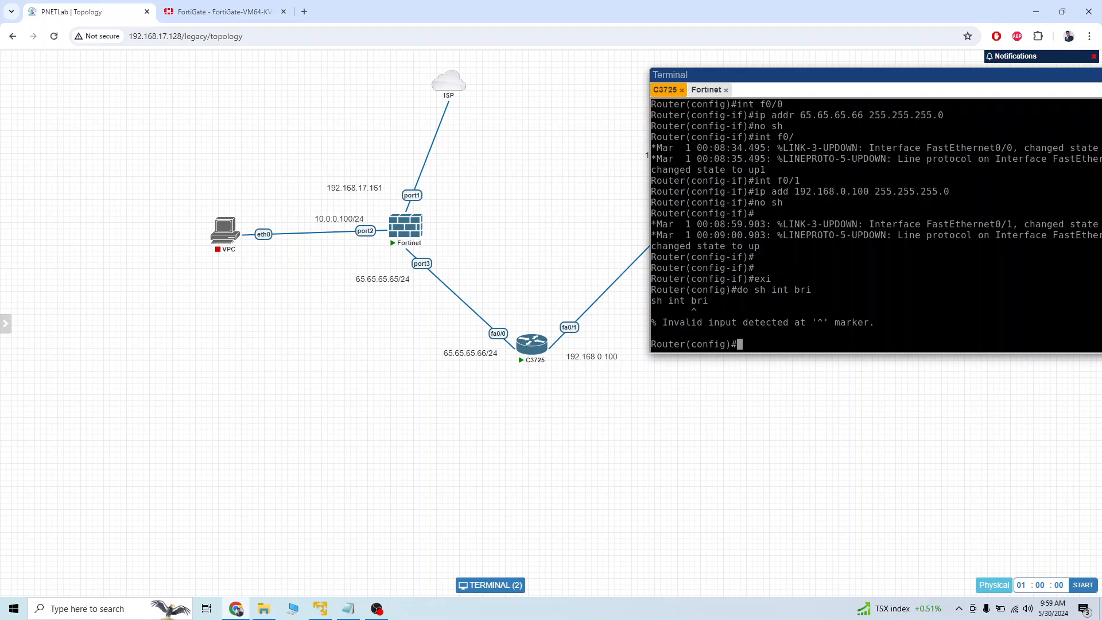
# Return to privileged mode, run "sh ip int brief", and check the address and status of both FastEthernet interfaces.
pyautogui.hotkey('ctrl', 'z')
pyautogui.write('sh')
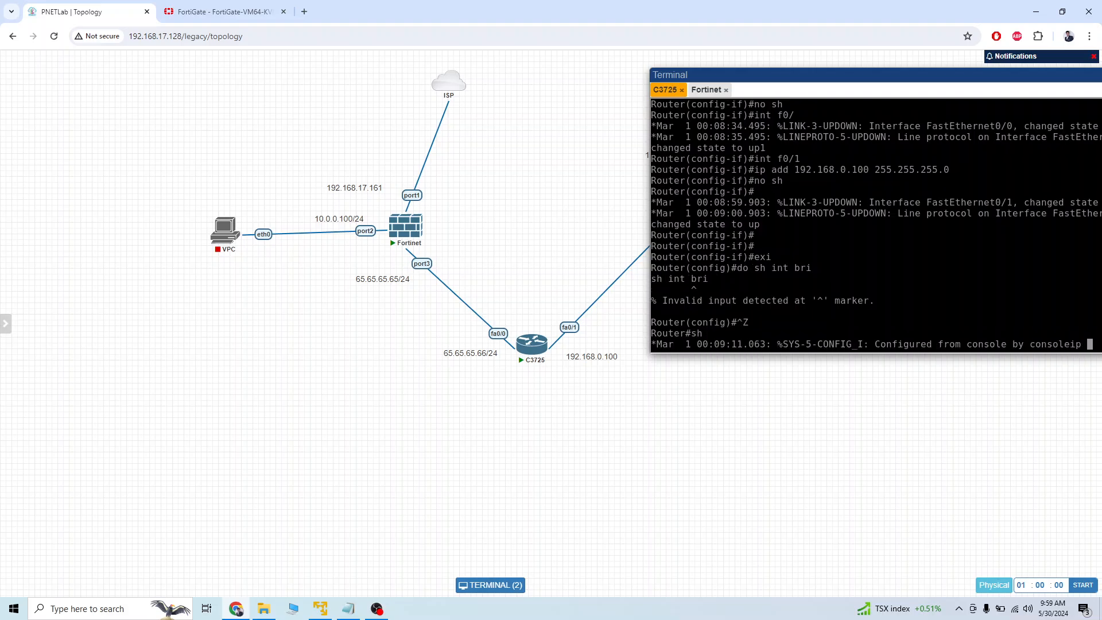
pyautogui.write(' ip int brief')
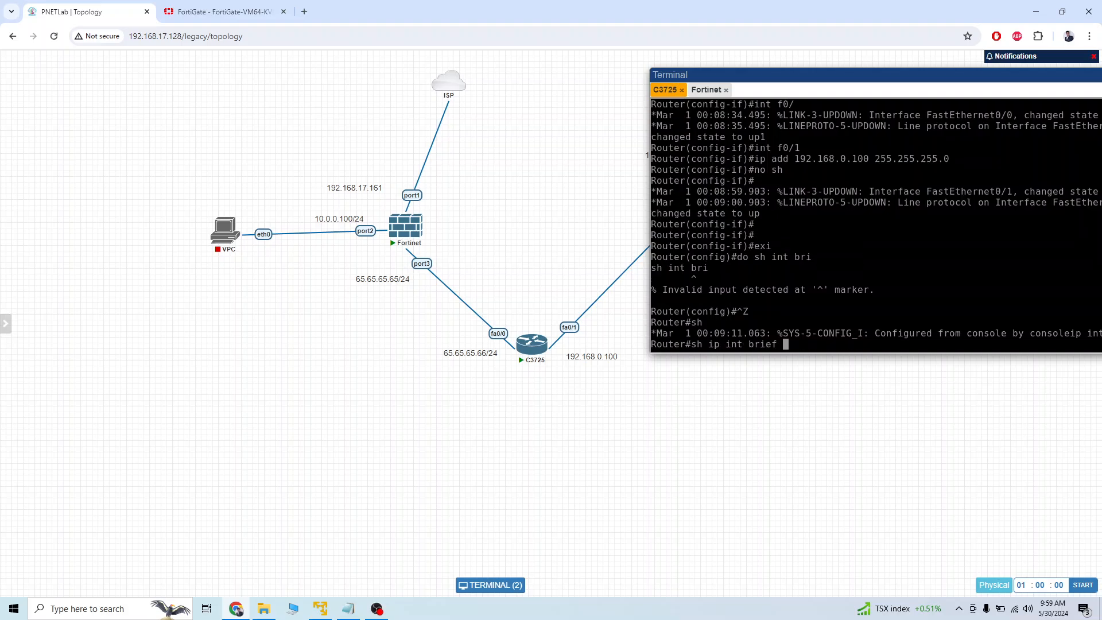
pyautogui.press('Return')
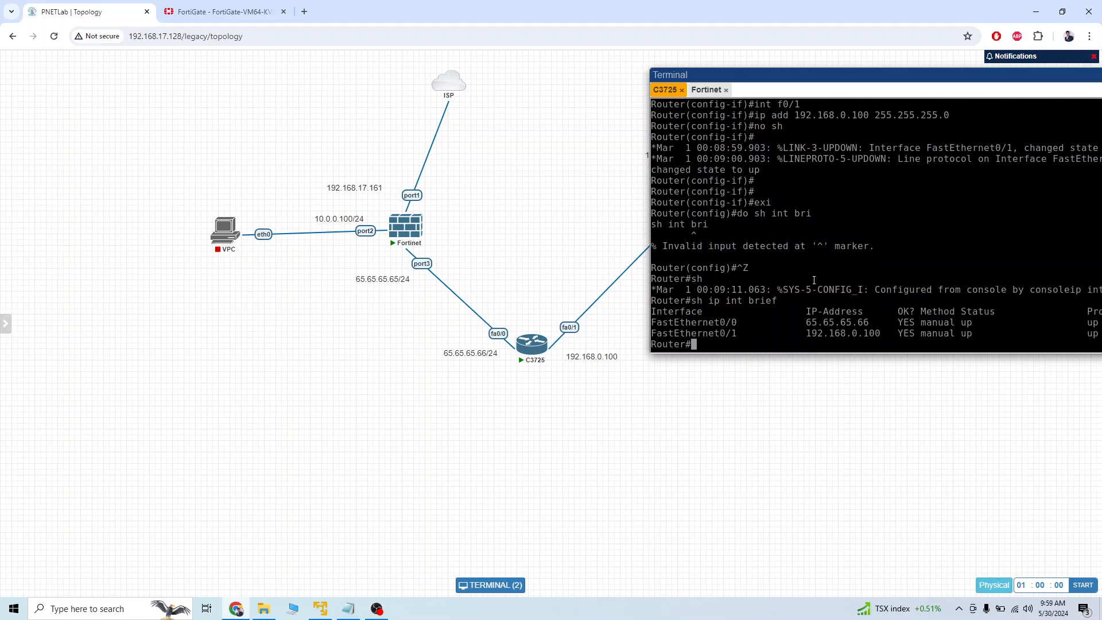
pyautogui.moveTo(771, 89); pyautogui.dragTo(728, 35)
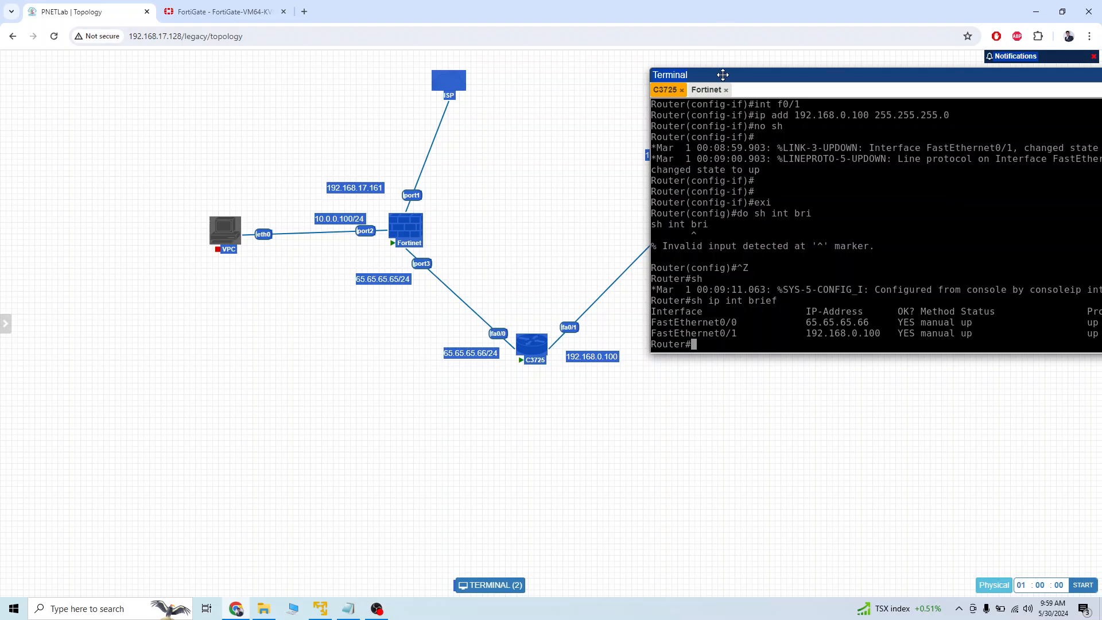
pyautogui.moveTo(722, 75); pyautogui.dragTo(699, 37)
pyautogui.click(823, 206)
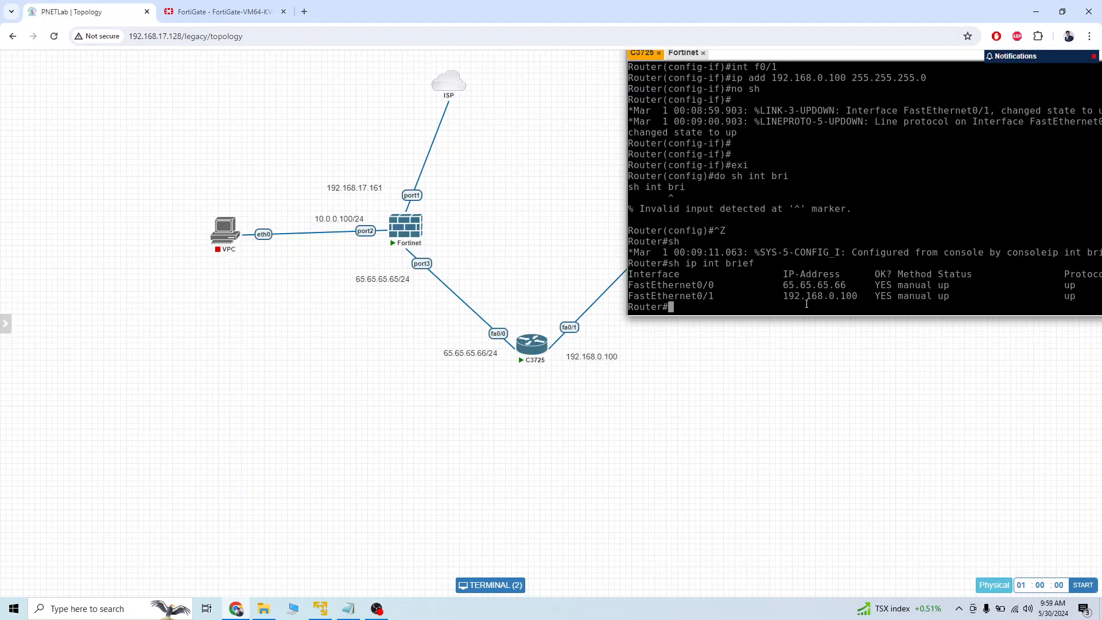
pyautogui.moveTo(854, 284)
pyautogui.mouseDown()
pyautogui.moveTo(827, 285)
pyautogui.moveTo(865, 296)
pyautogui.moveTo(854, 296)
pyautogui.mouseUp()
pyautogui.click(870, 296)
# Re-enter global configuration mode on the C3725 router.
pyautogui.write('config')
pyautogui.press('Return')
pyautogui.press('Return')
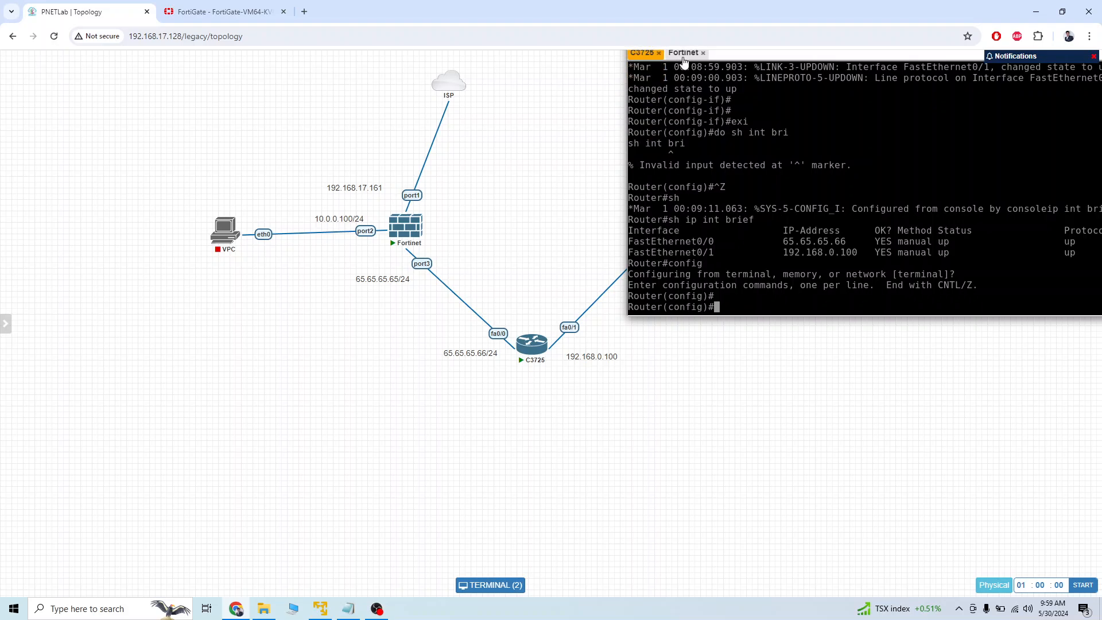
# Close the Fortinet and C3725 console sessions and open the Winserver node's console.
pyautogui.click(704, 52)
pyautogui.click(659, 53)
pyautogui.click(686, 181)
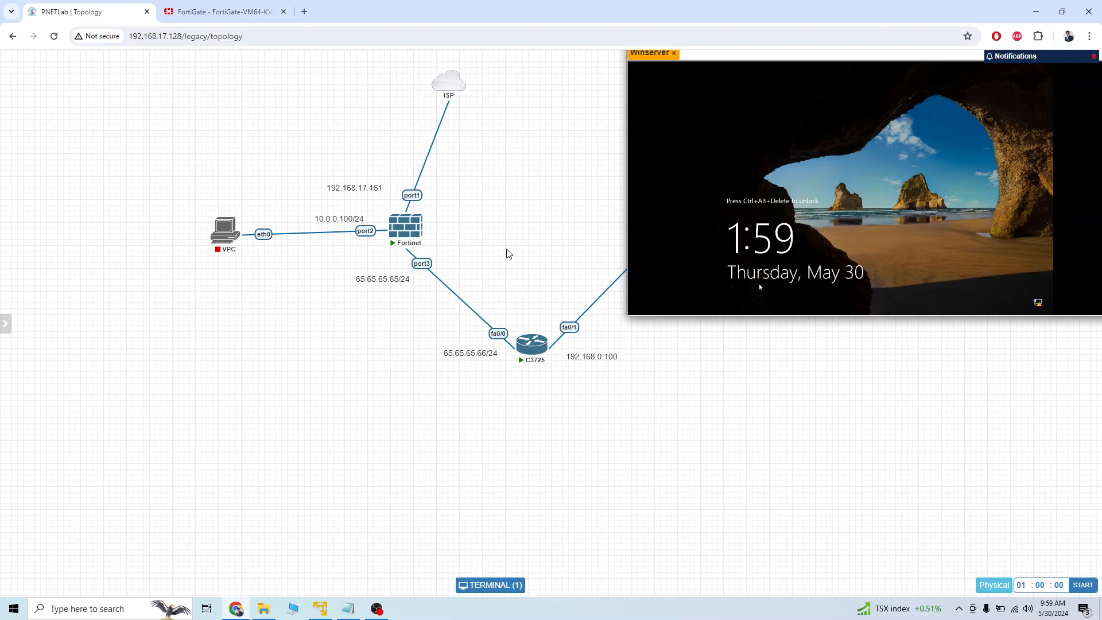
pyautogui.moveTo(37, 387)
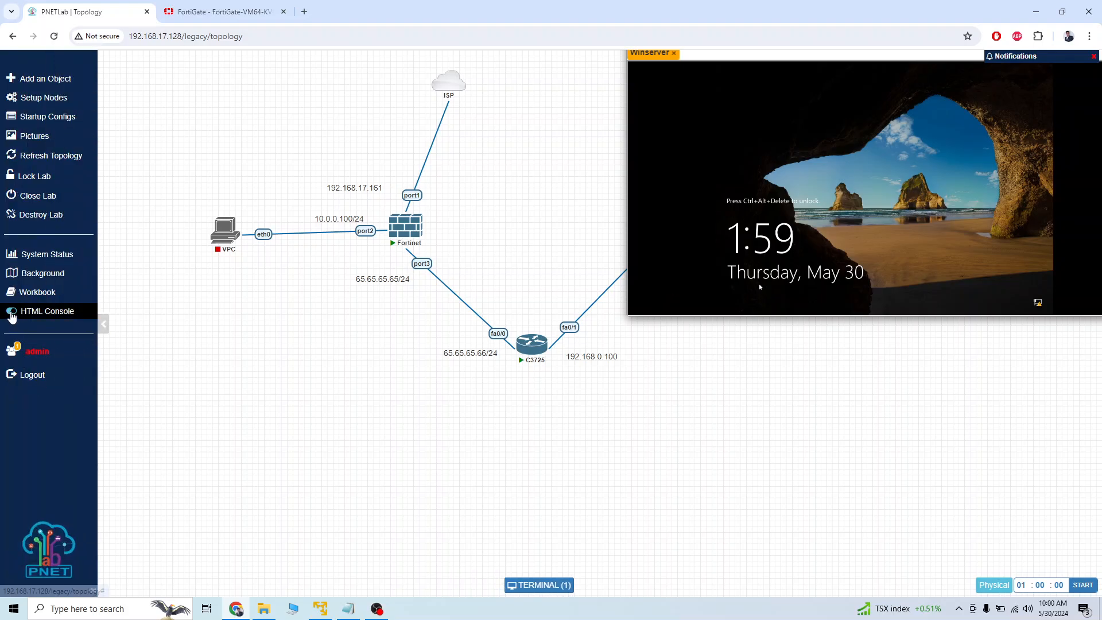
# Switch the HTML console off and open the Winserver node in the UltraVNC viewer.
pyautogui.click(12, 311)
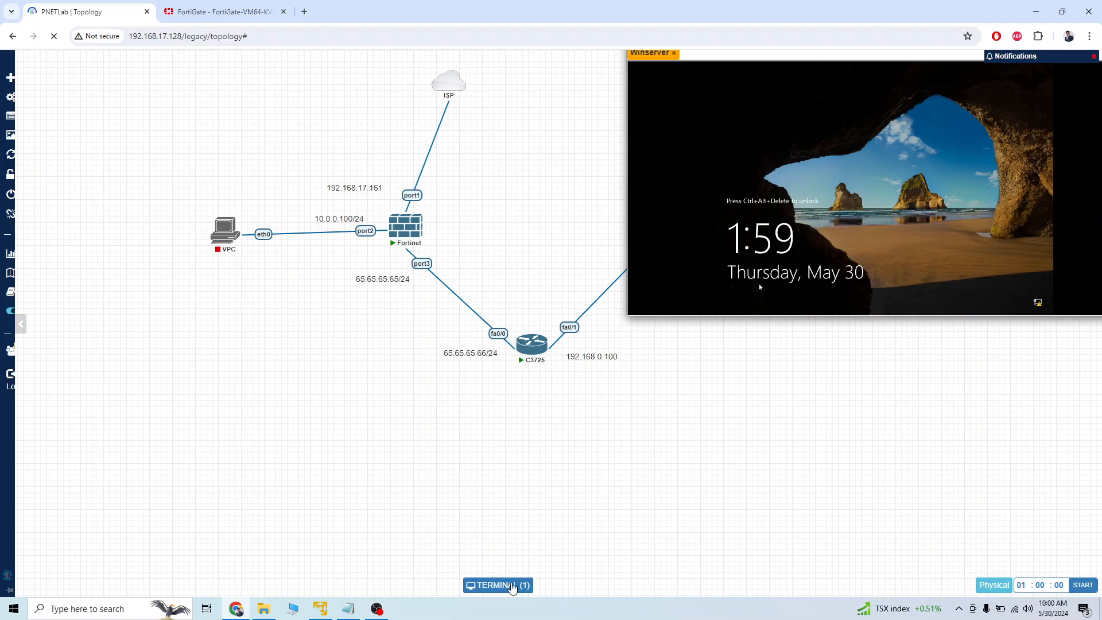
pyautogui.rightClick(511, 590)
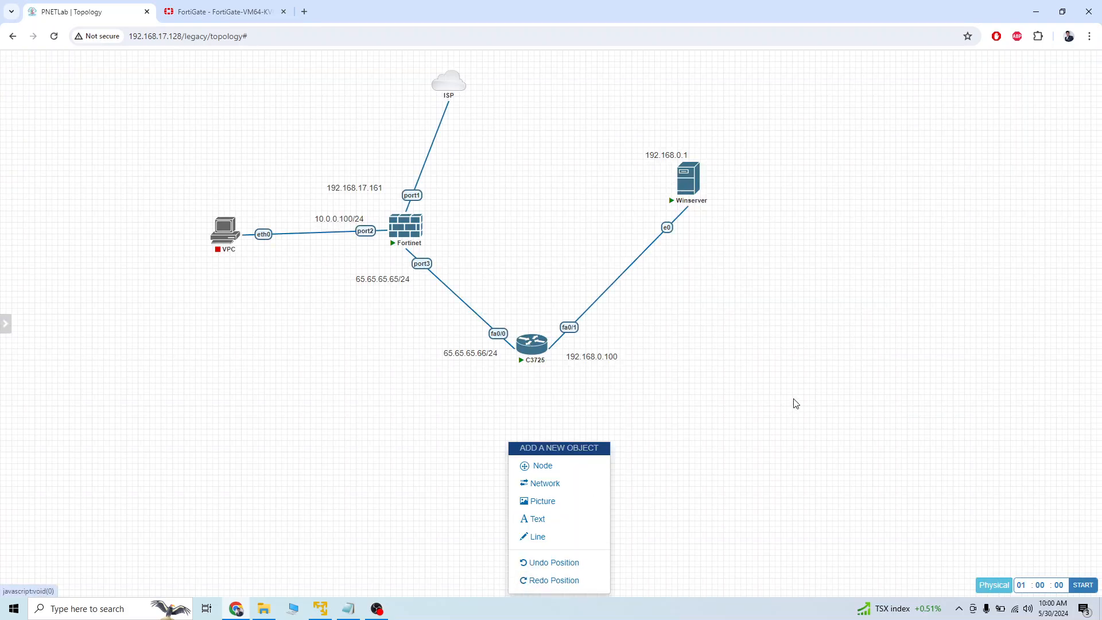
pyautogui.click(665, 197)
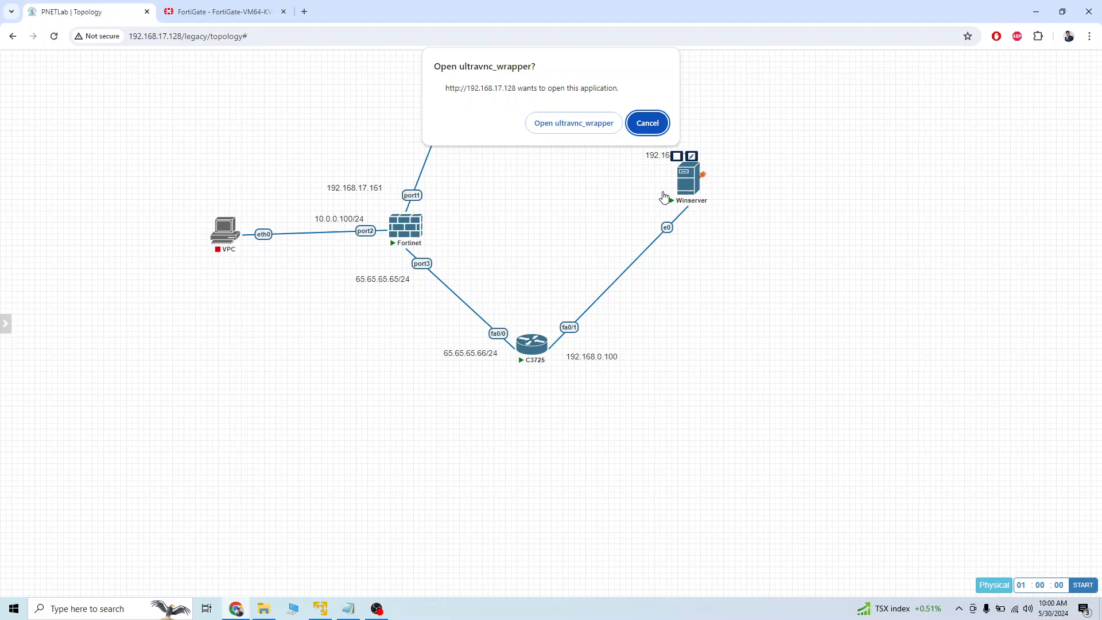
pyautogui.click(591, 129)
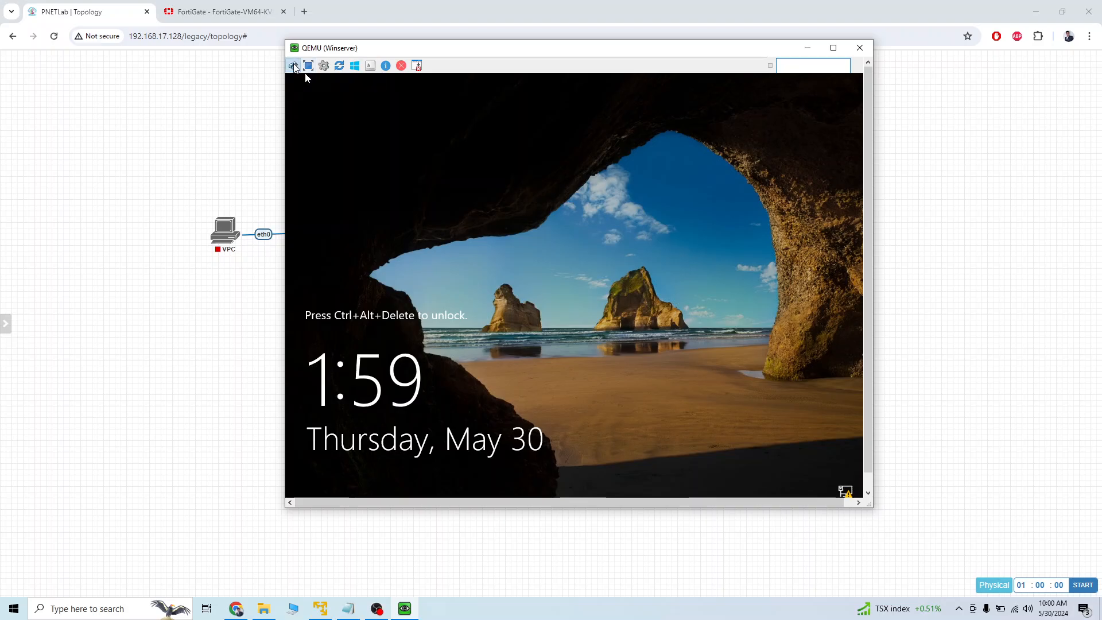
# Unlock Winserver and sign in as Administrator with the account password.
pyautogui.click(293, 65)
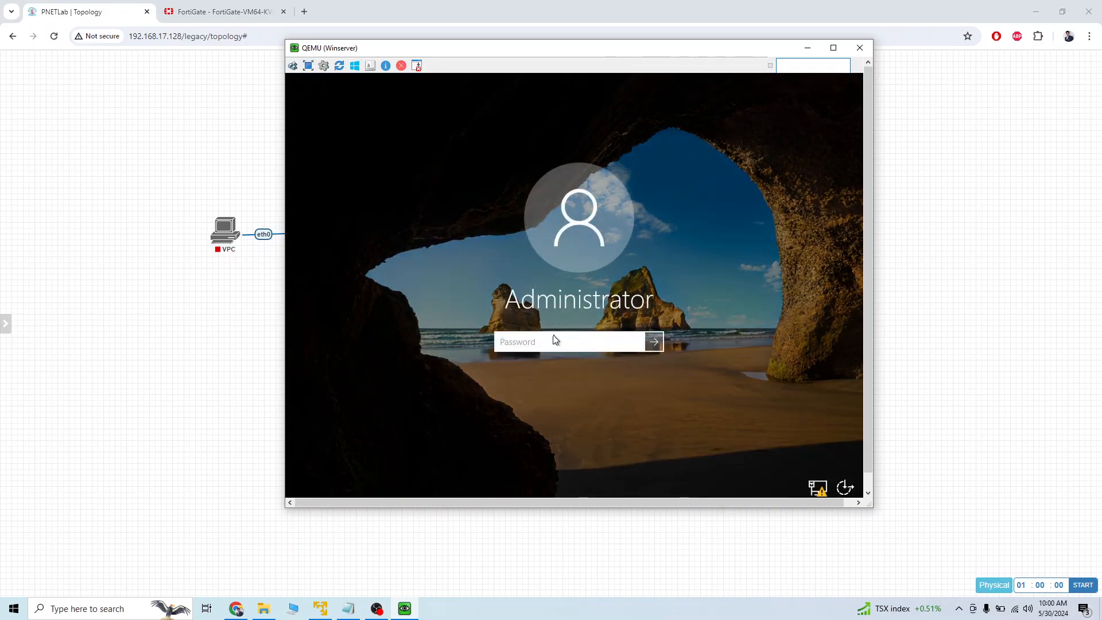
pyautogui.write('••••••')
pyautogui.press('Return')
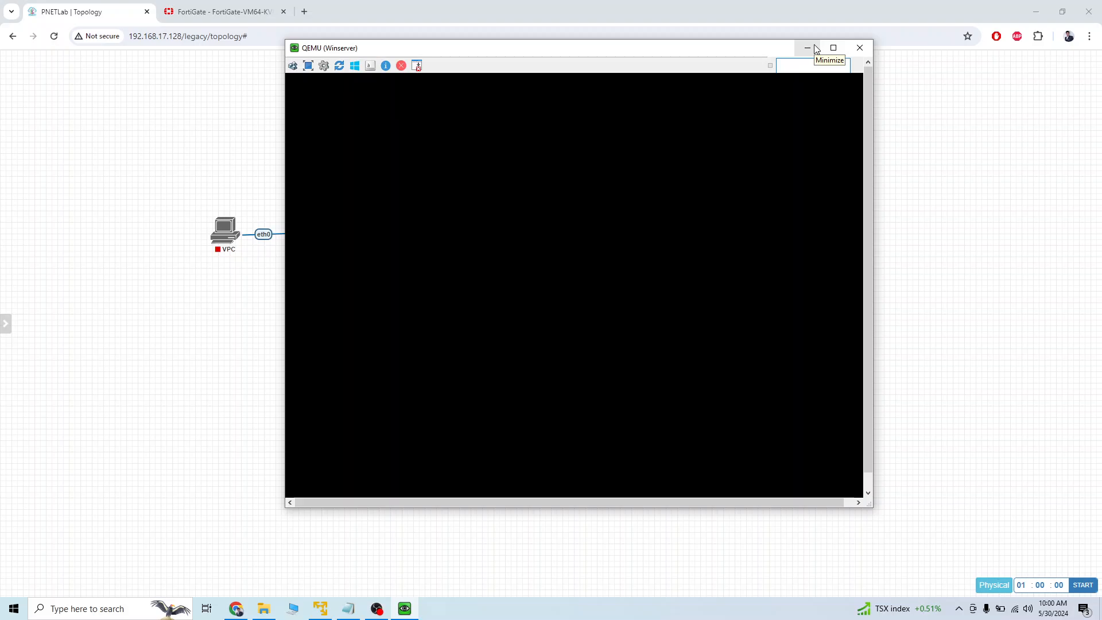
# Minimize the Winserver viewer window and turn the HTML console back on in the PNETLab topology.
pyautogui.click(815, 46)
pyautogui.moveTo(37, 321)
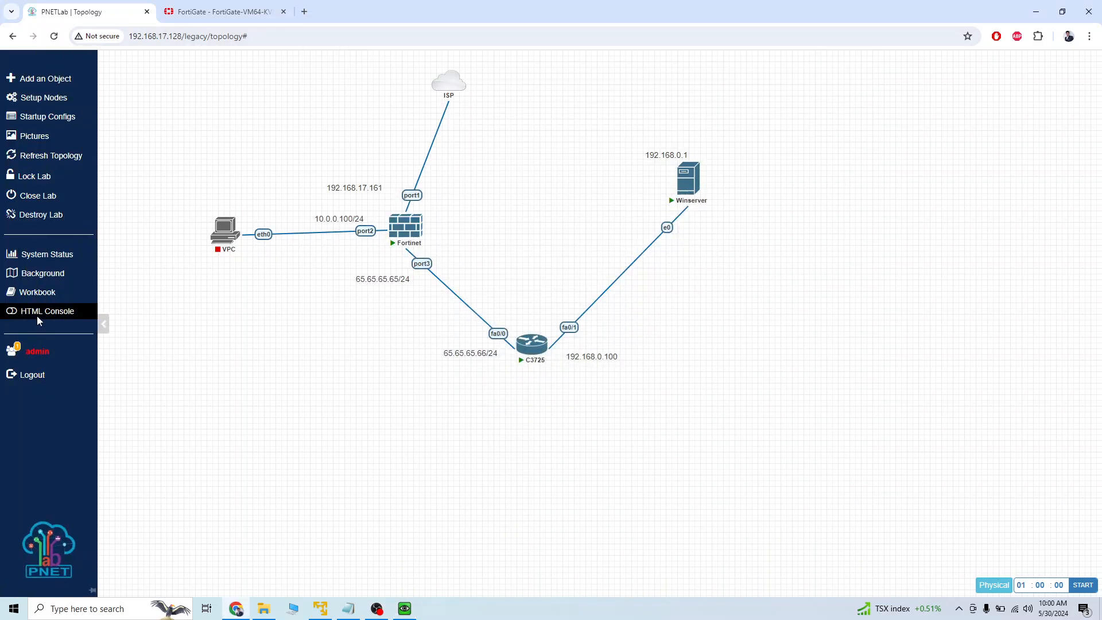
pyautogui.click(14, 314)
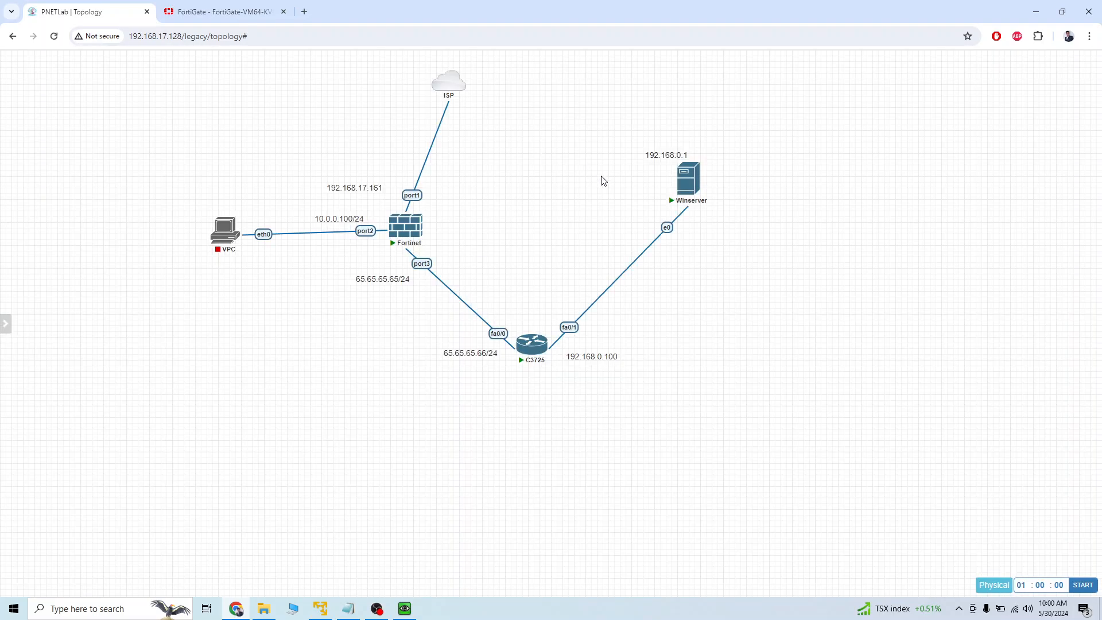
# Reposition the 192.168.0.1 label next to the Winserver node and start the VPC node.
pyautogui.moveTo(651, 155); pyautogui.dragTo(636, 163)
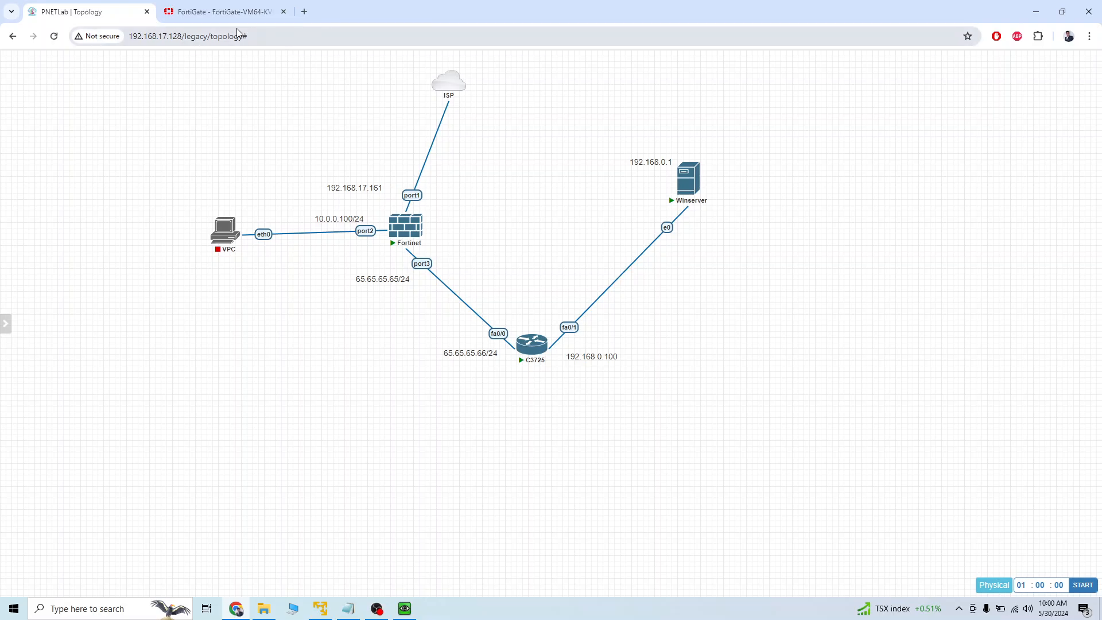
pyautogui.click(224, 11)
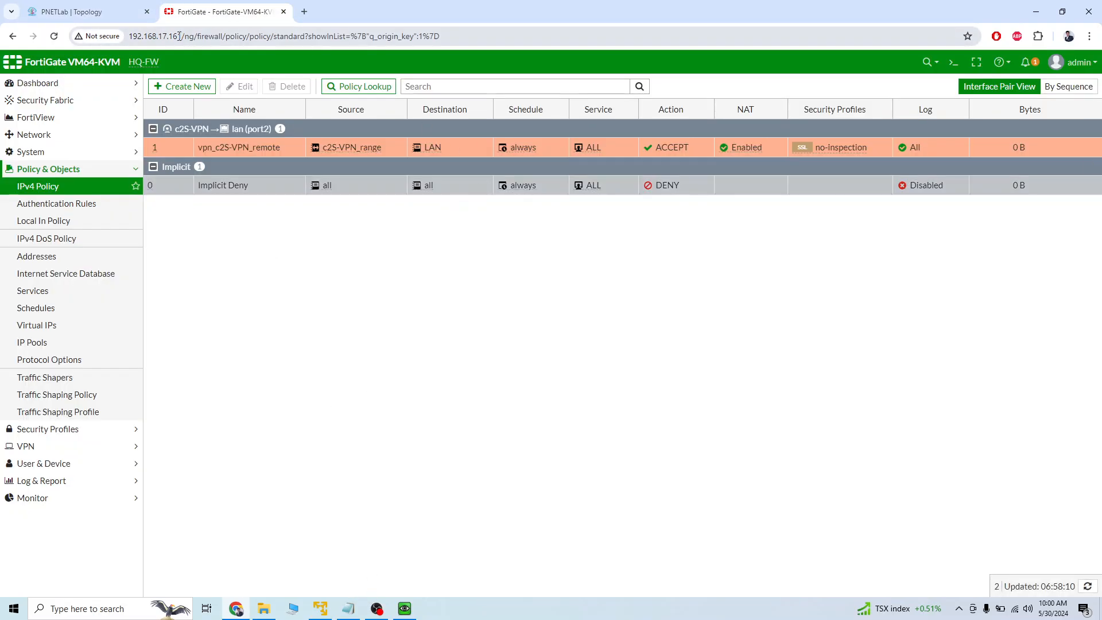
pyautogui.click(100, 13)
pyautogui.moveTo(217, 252)
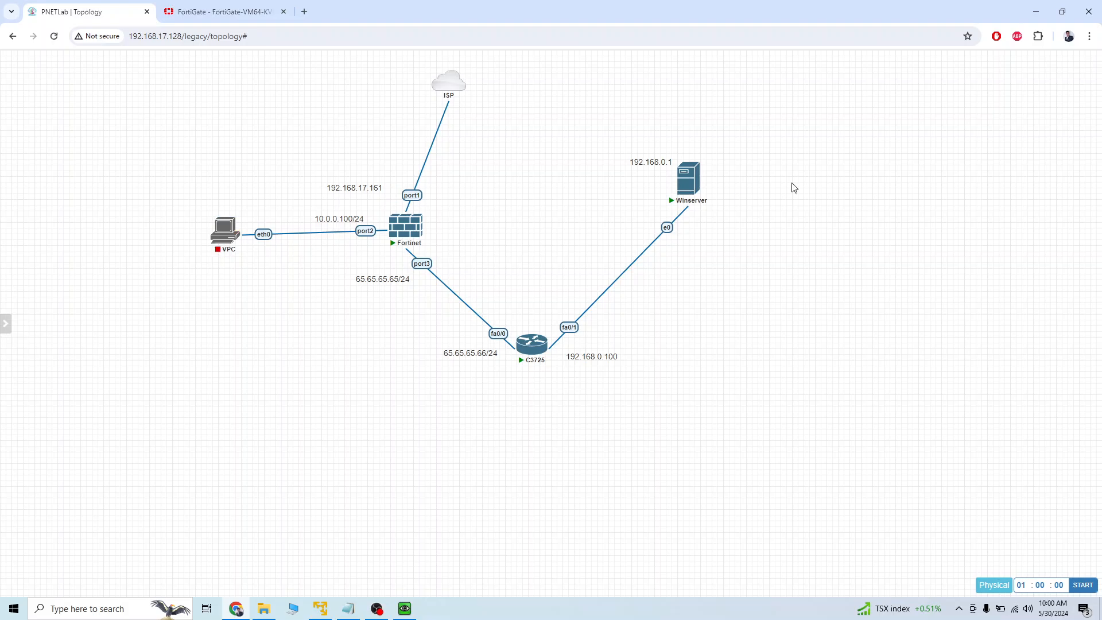
pyautogui.moveTo(224, 229)
pyautogui.click(217, 211)
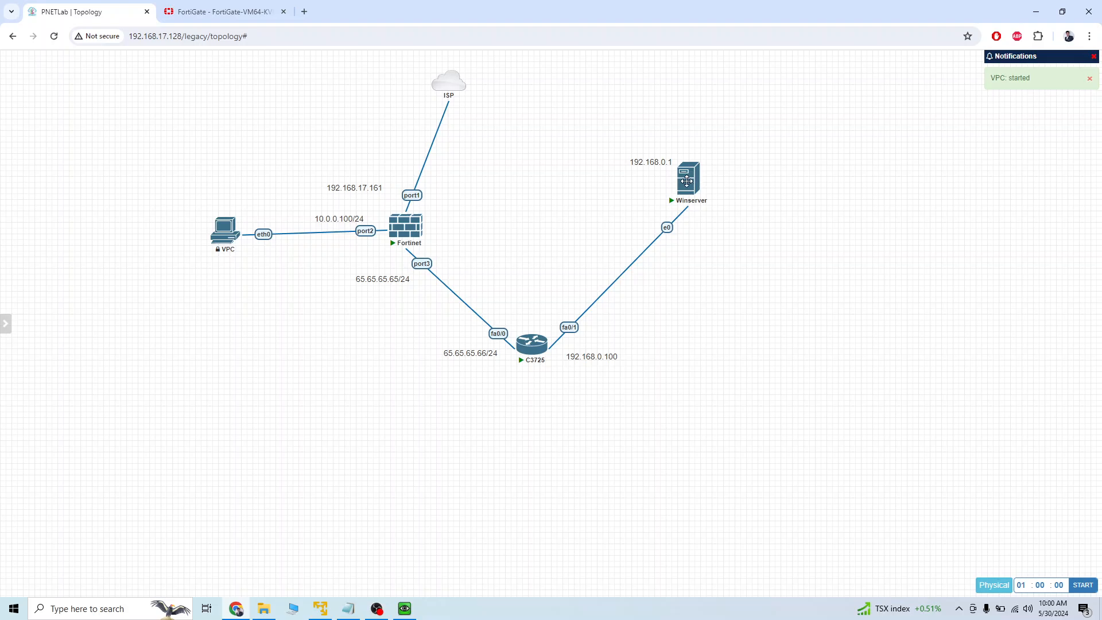
# Open Winserver's HTML console in a separate browser tab and refresh the server's desktop.
pyautogui.click(686, 182)
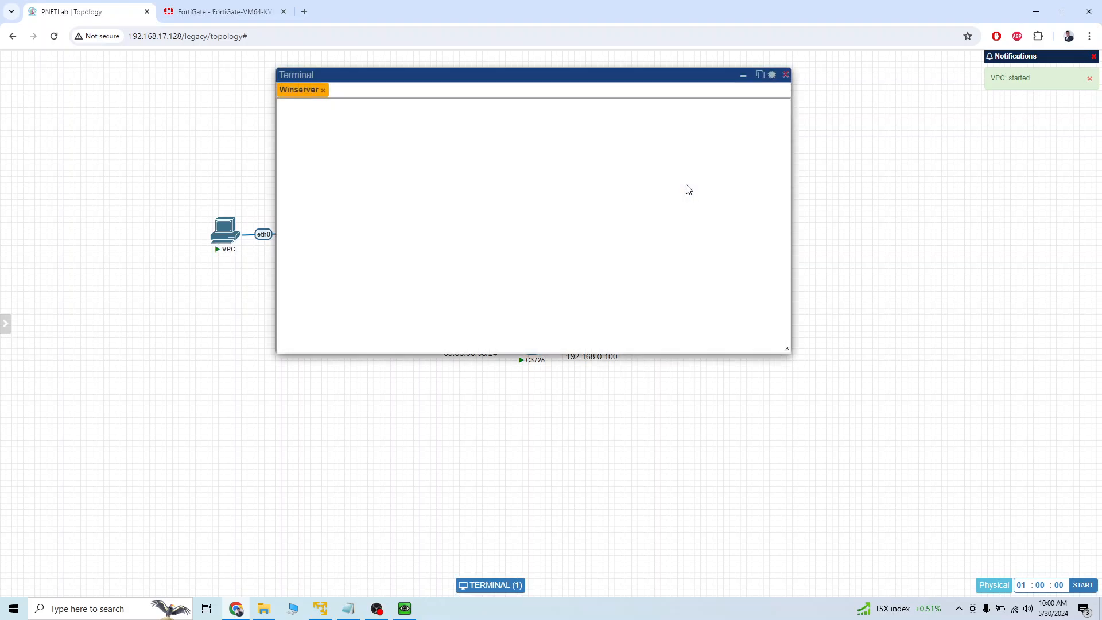
pyautogui.click(760, 74)
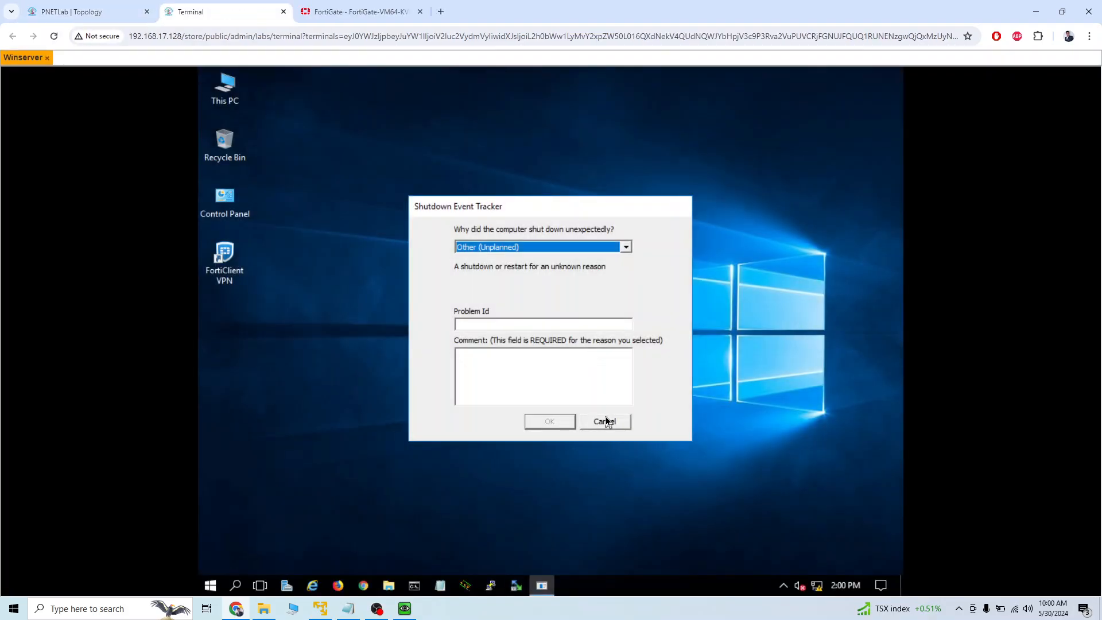
pyautogui.click(606, 422)
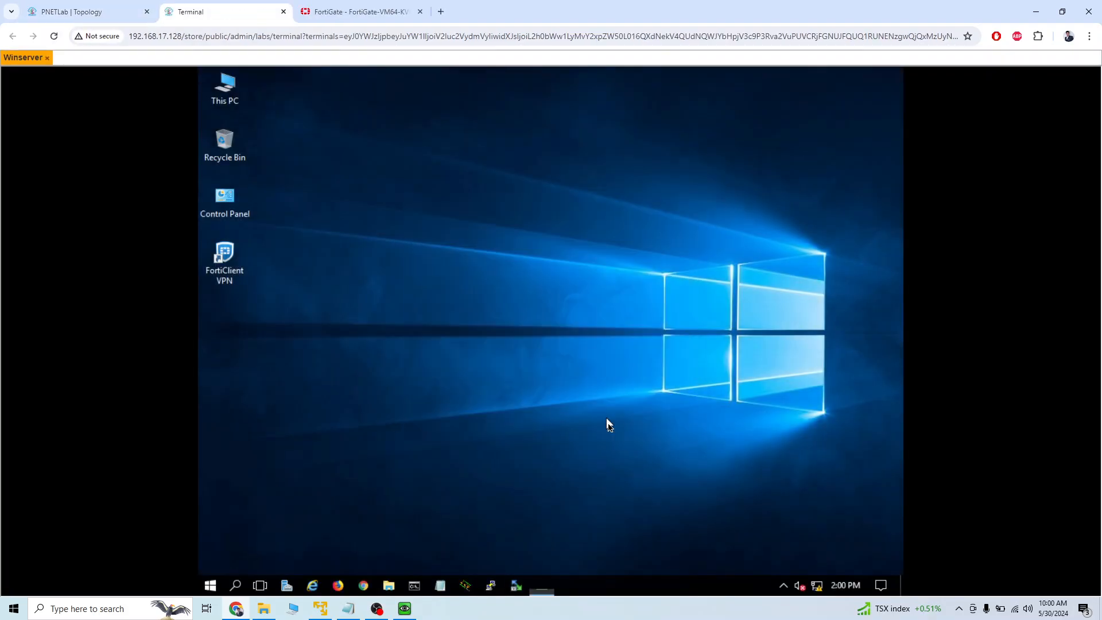
pyautogui.rightClick(490, 340)
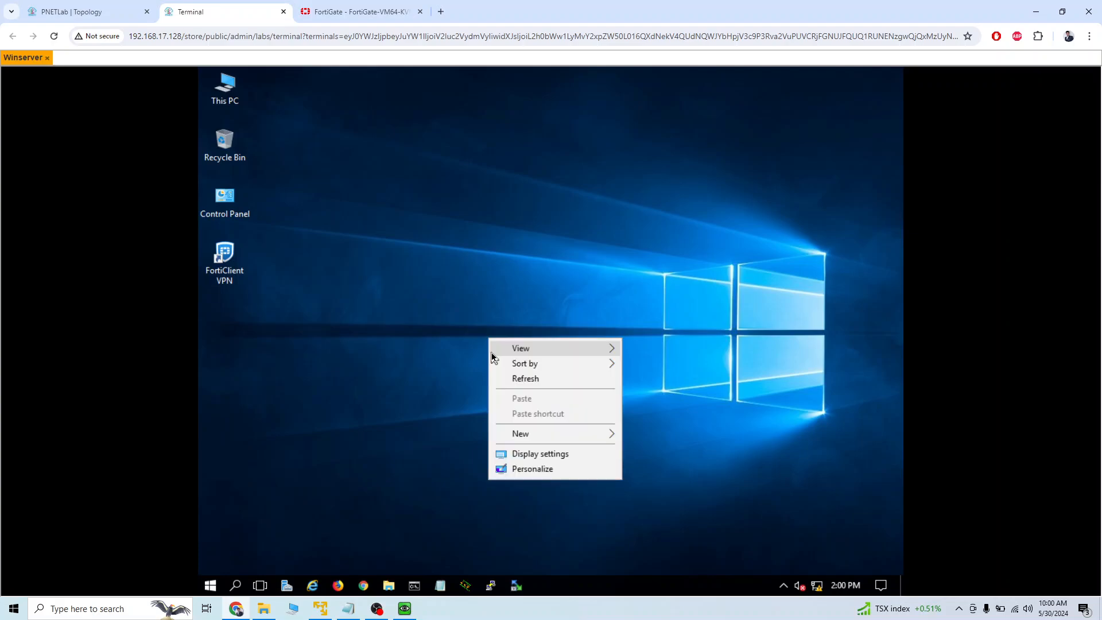
pyautogui.moveTo(493, 352)
pyautogui.click(525, 379)
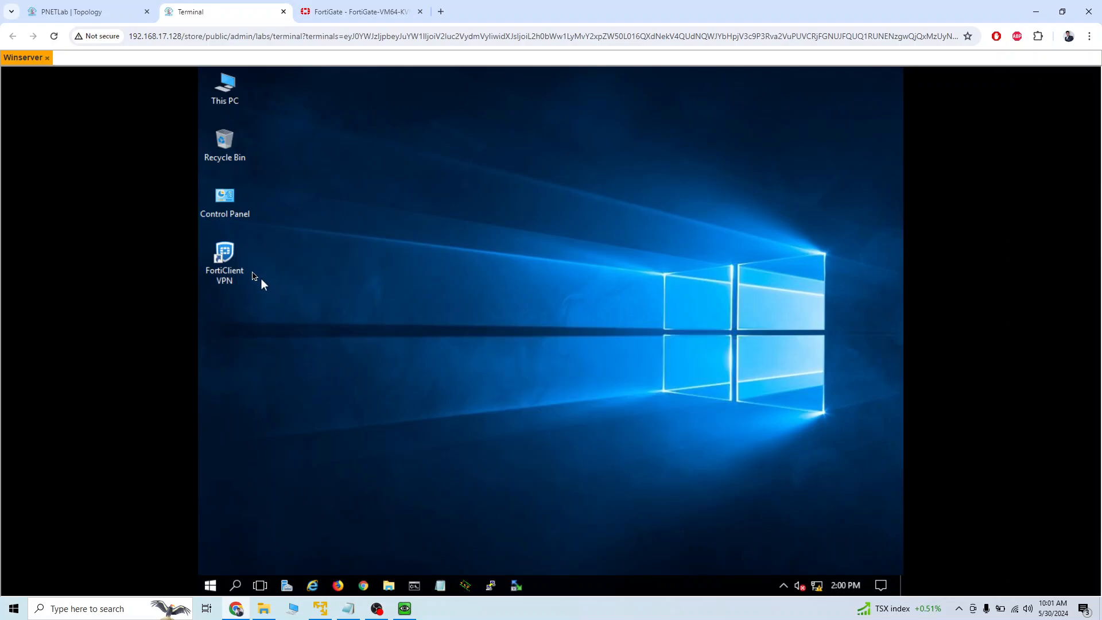
# Launch FortiClient VPN and open a Command Prompt on Winserver.
pyautogui.click(234, 262)
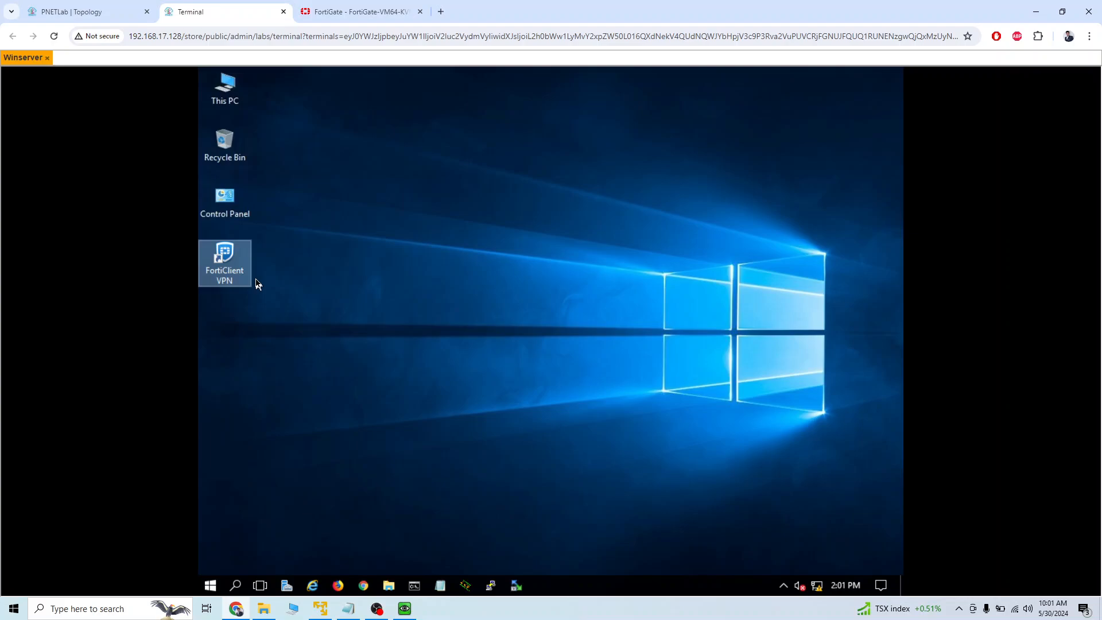
pyautogui.click(516, 585)
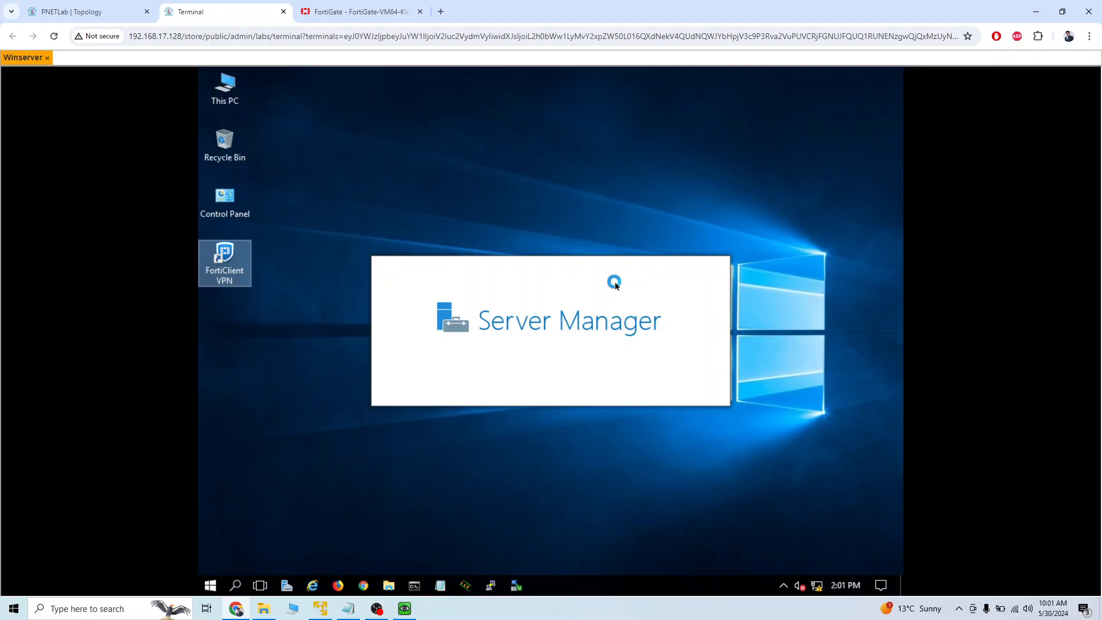
pyautogui.click(415, 592)
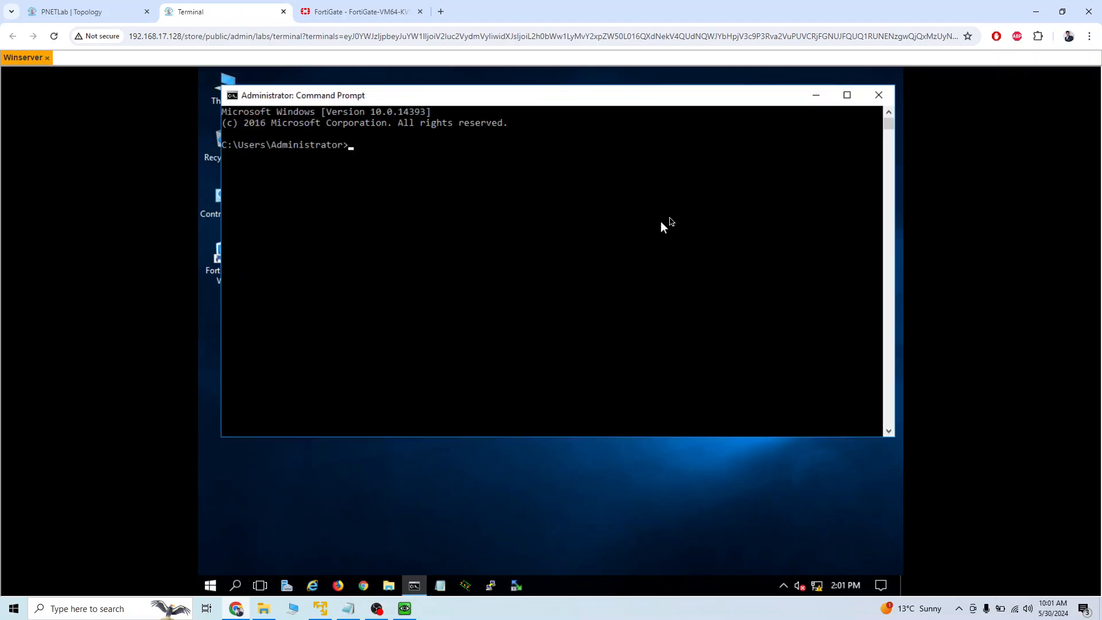
# Try to run "sh p" in Winserver's Command Prompt and clear the leftover input.
pyautogui.click(589, 246)
pyautogui.write('ping')
pyautogui.press('Return')
pyautogui.press('Up')
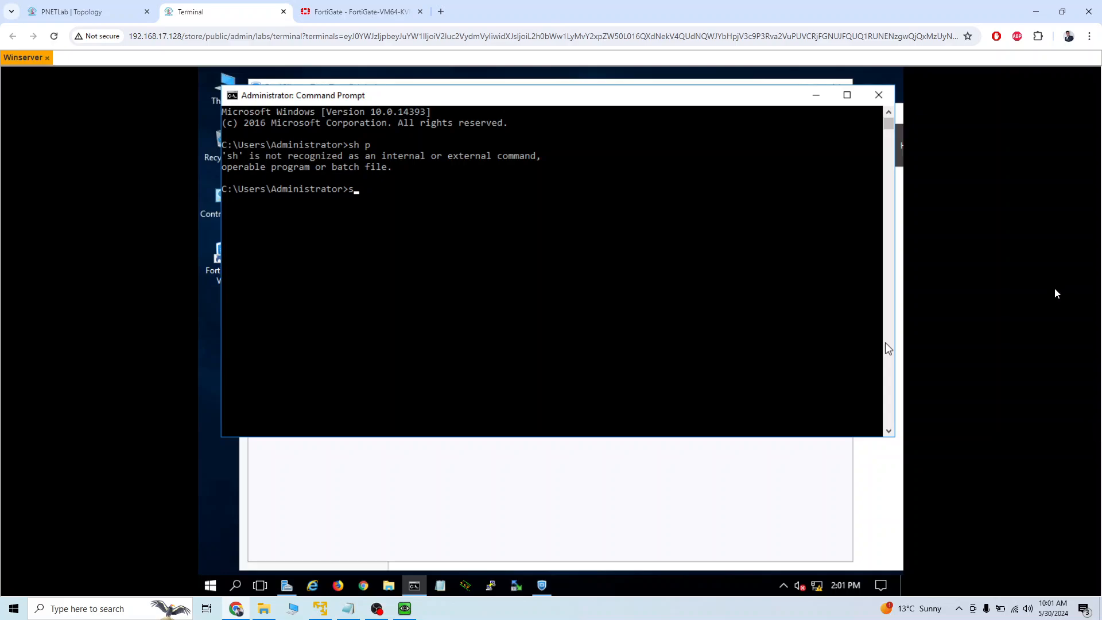
pyautogui.press('BackSpace')
# Minimize the Command Prompt, check the Ethernet address in Server Manager's Local Server properties, and return to FortiClient.
pyautogui.click(816, 94)
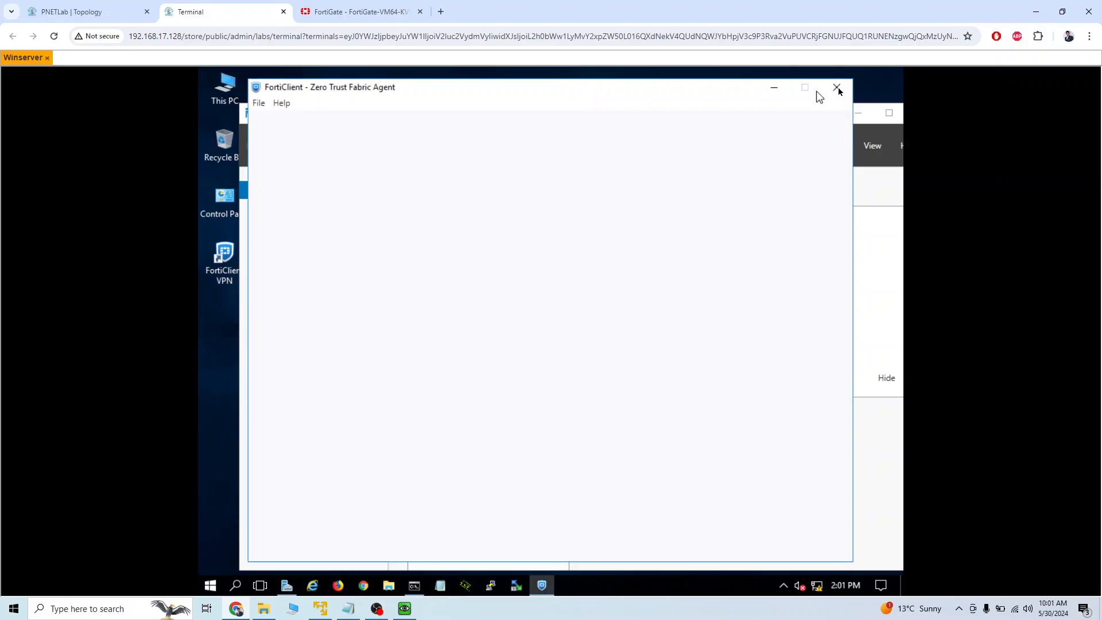
pyautogui.click(878, 183)
pyautogui.moveTo(774, 119); pyautogui.dragTo(414, 182)
pyautogui.click(239, 211)
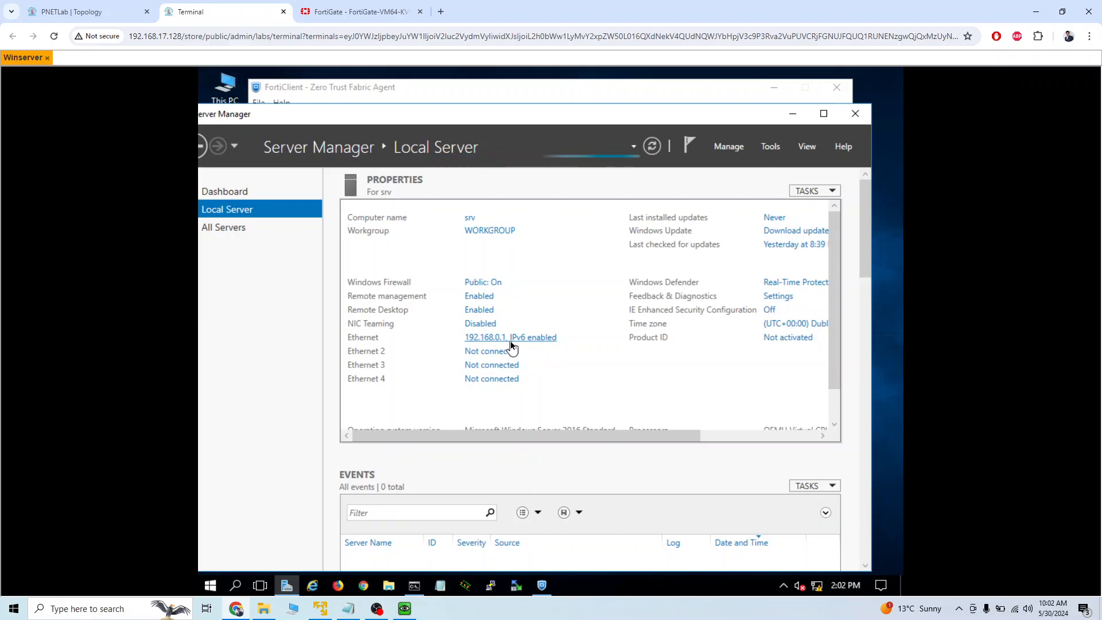
pyautogui.click(842, 124)
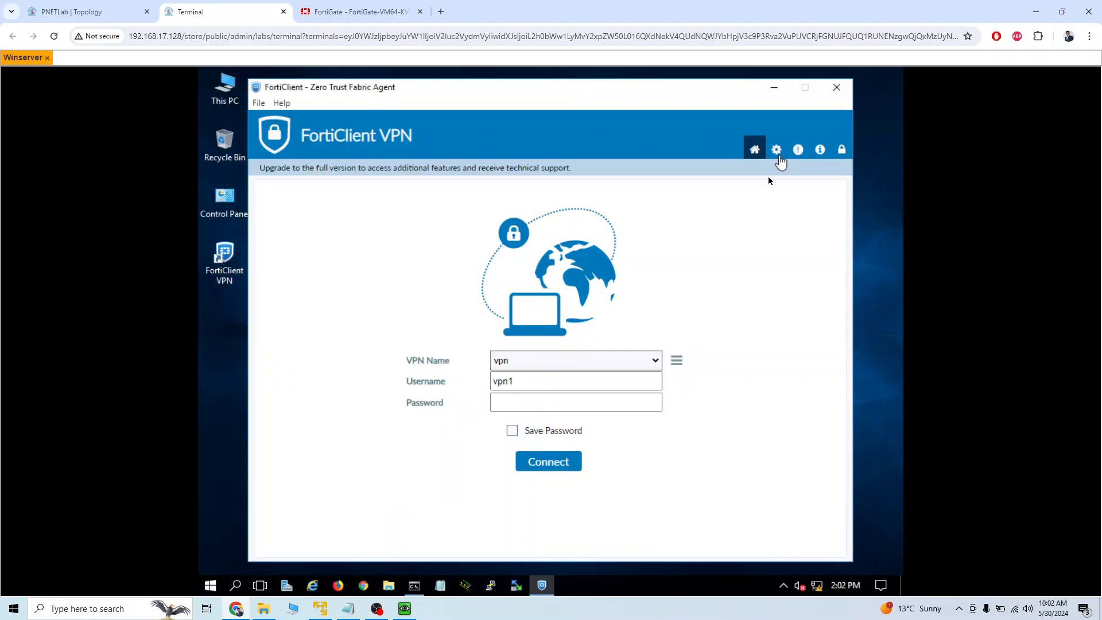
# Delete the saved "vpn" connection in FortiClient VPN and open the form for a new VPN connection.
pyautogui.click(679, 361)
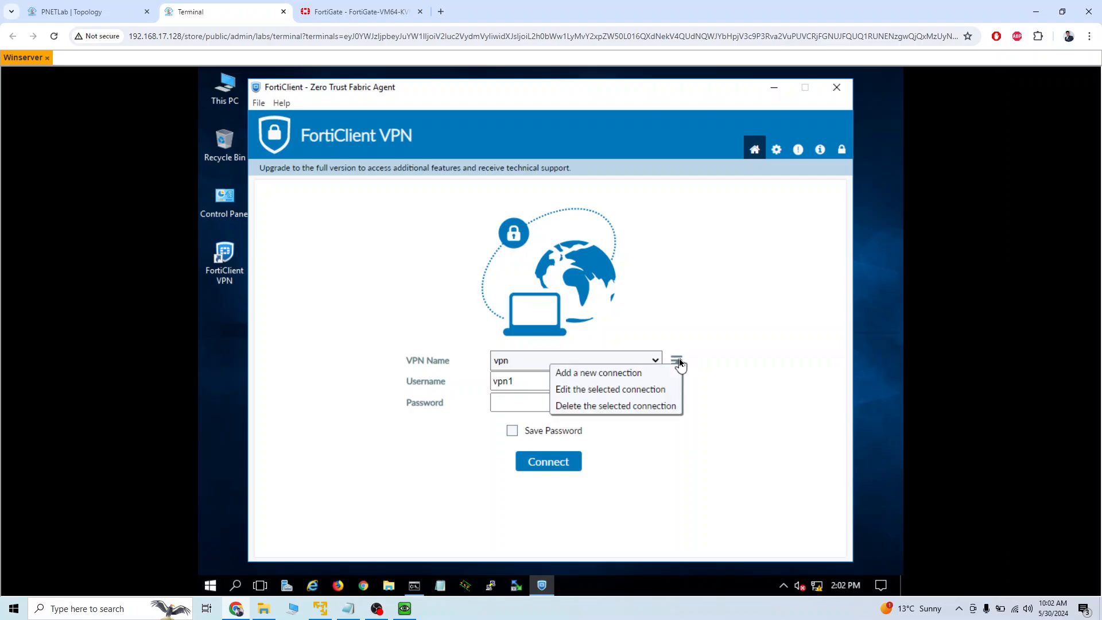
pyautogui.click(619, 409)
pyautogui.click(528, 329)
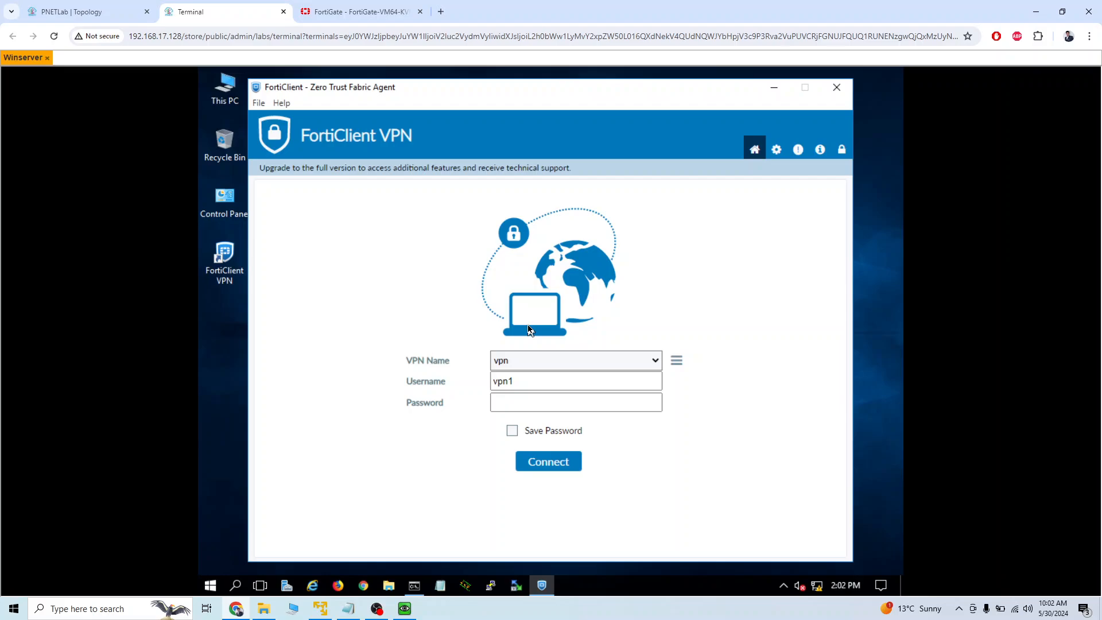
pyautogui.click(675, 361)
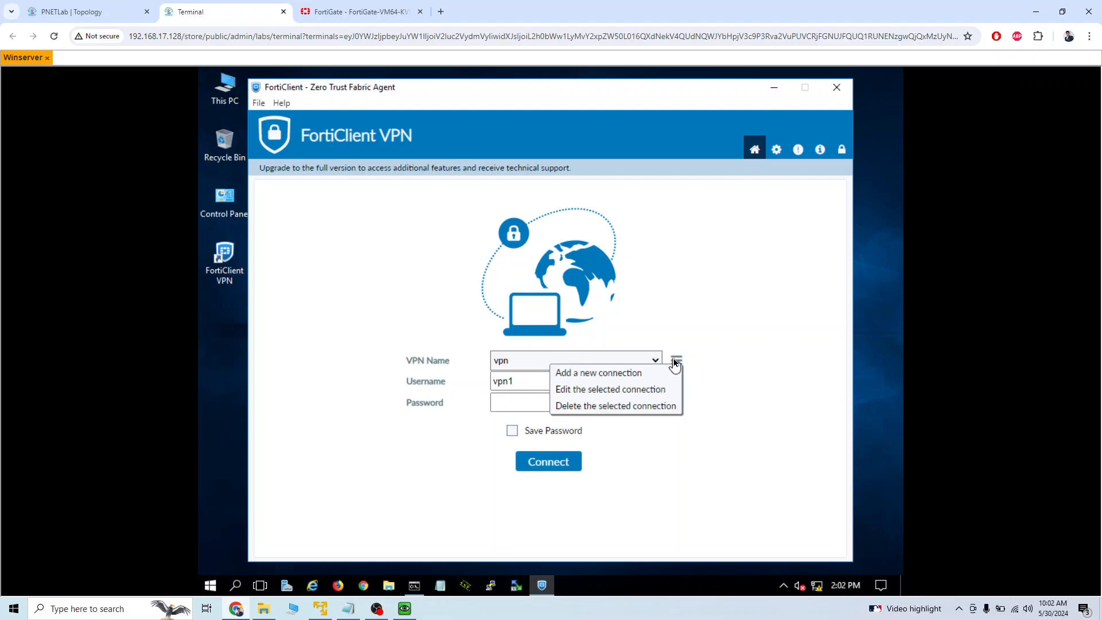
pyautogui.click(617, 408)
pyautogui.click(507, 332)
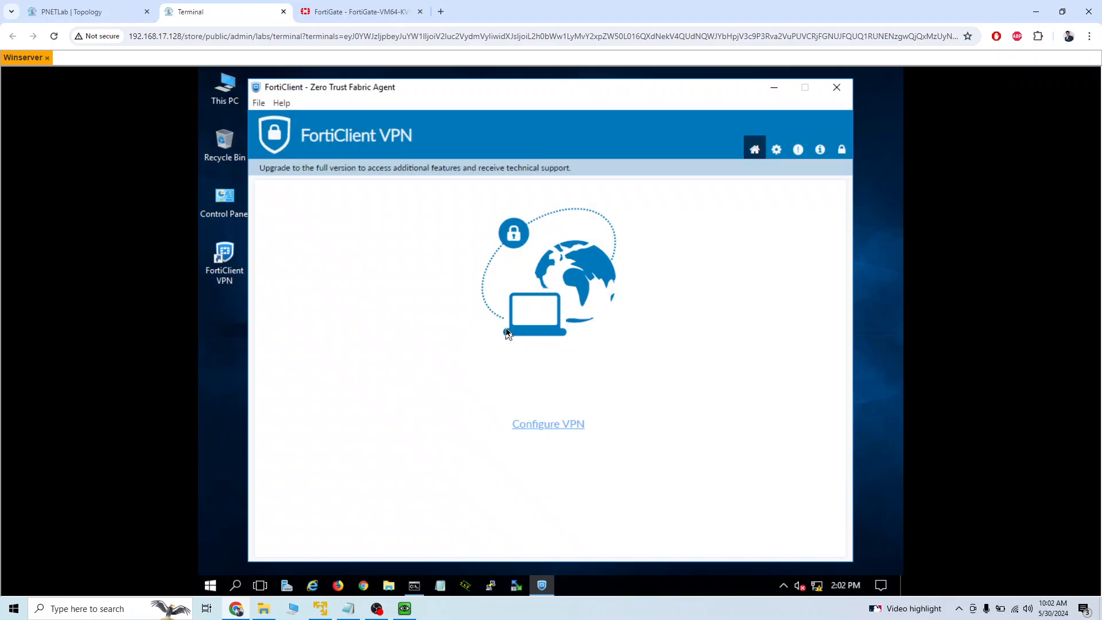
pyautogui.click(563, 425)
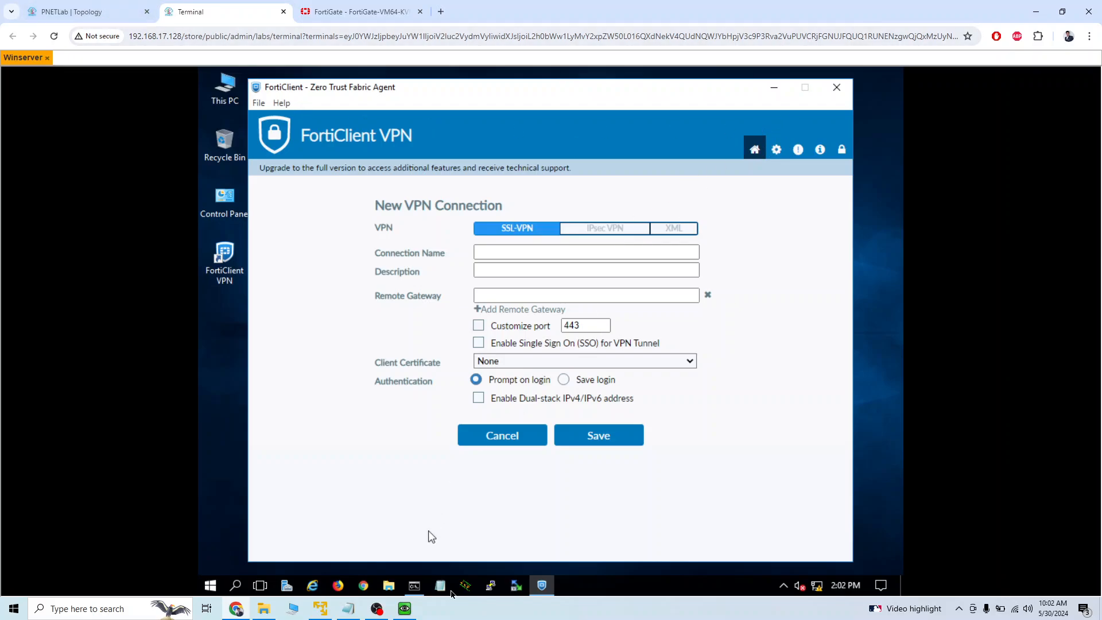
# Ping the FortiGate's port3 address 65.65.65.65 from Winserver's Command Prompt.
pyautogui.click(415, 585)
pyautogui.click(511, 304)
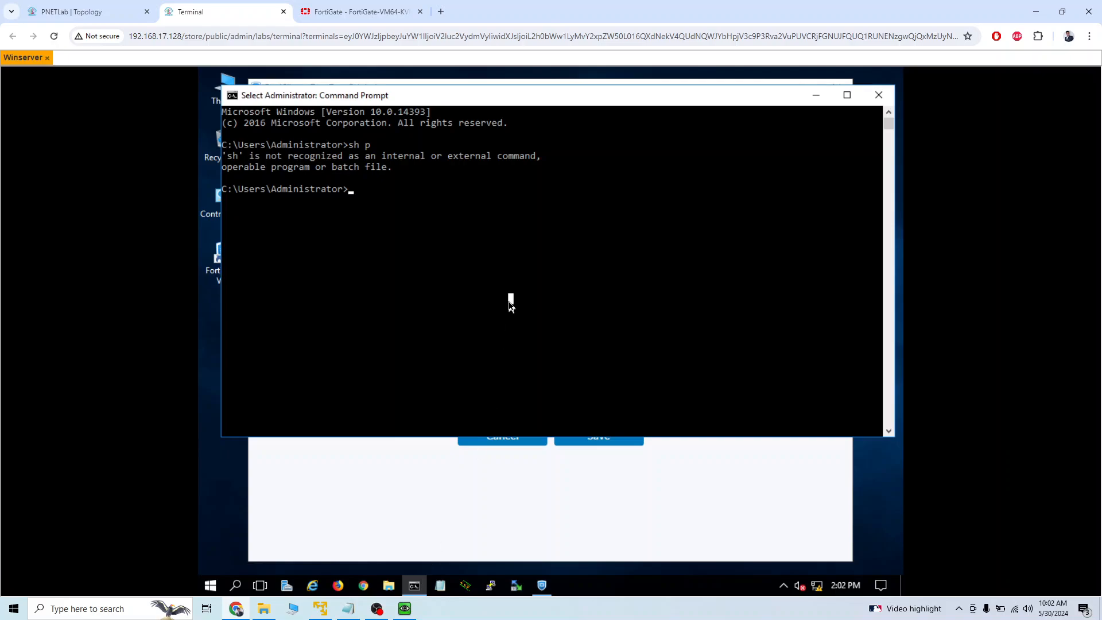
pyautogui.write('ping 65.65.65.65')
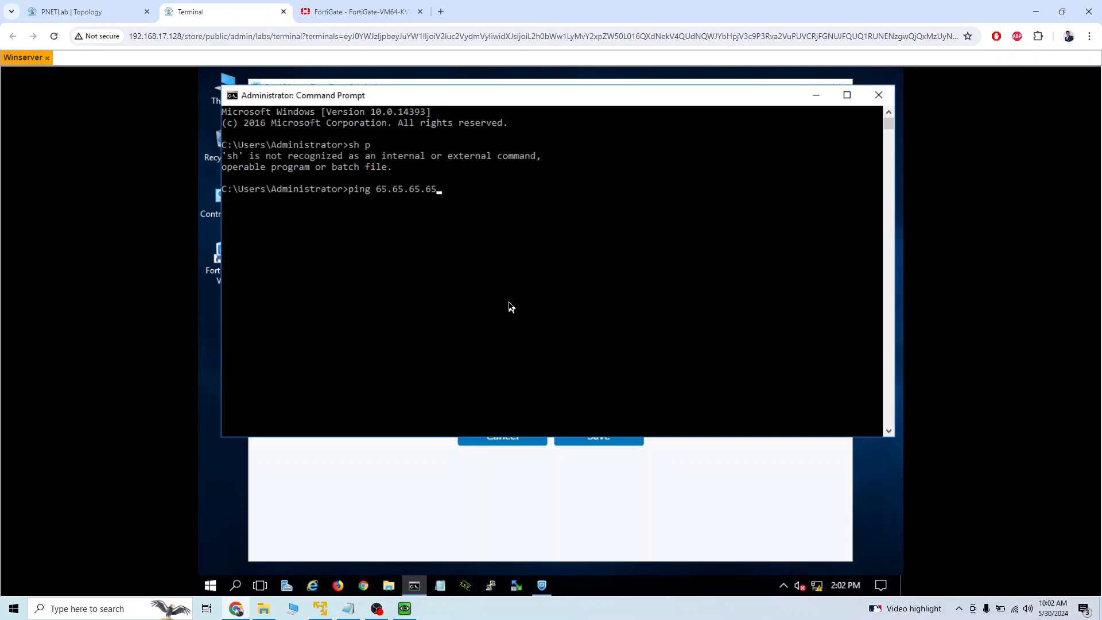
pyautogui.press('Return')
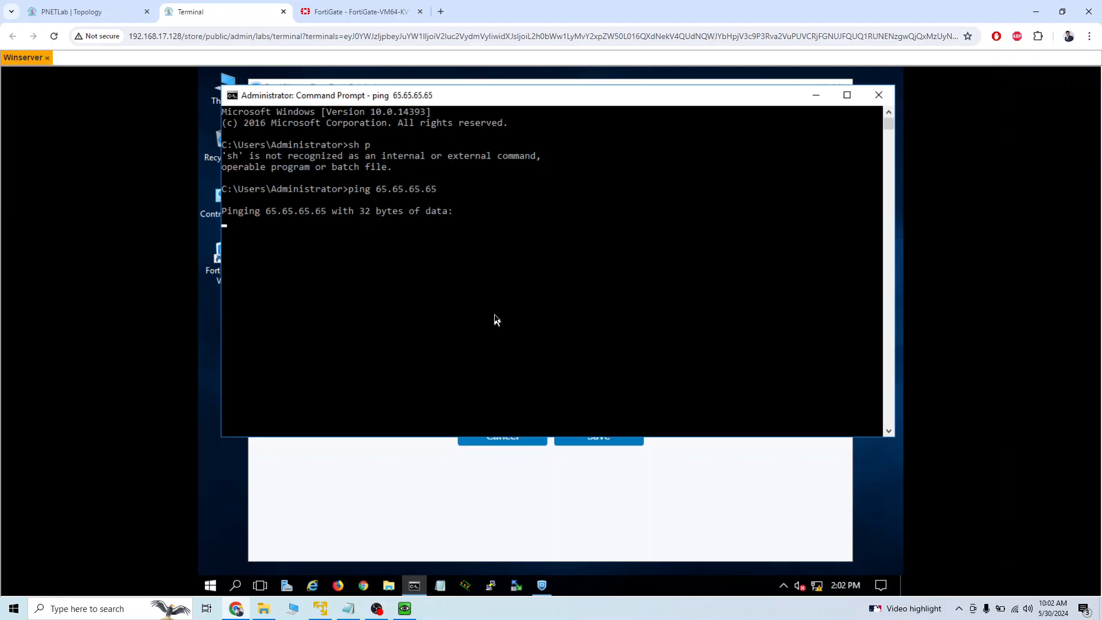
# Review the PNETLab topology addresses and the FortiGate IPv4 policies, and return to the running ping on Winserver.
pyautogui.click(114, 18)
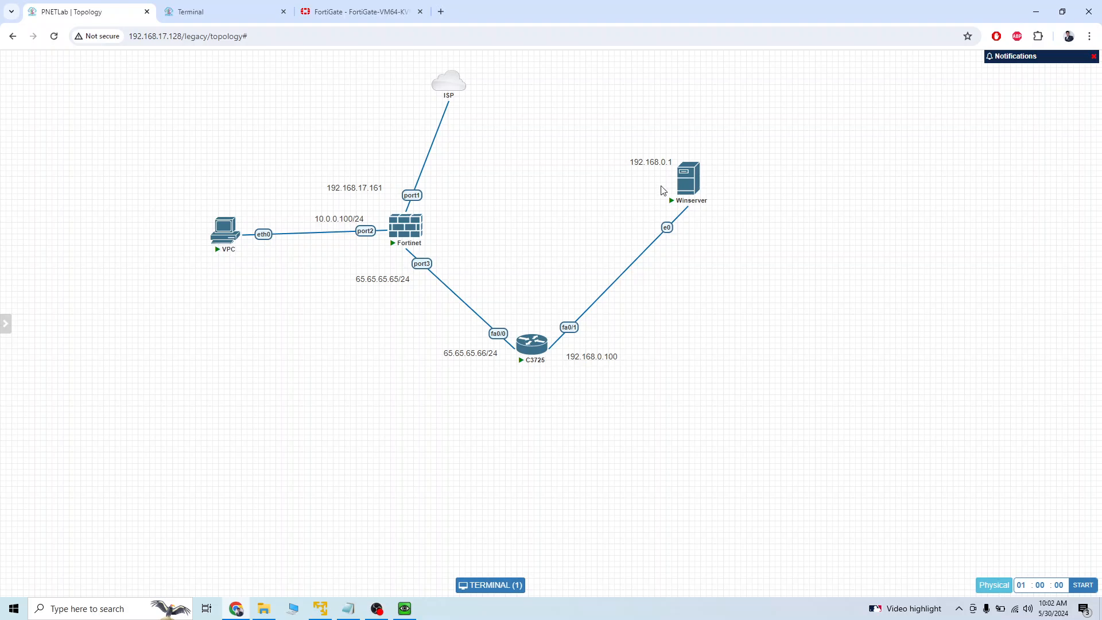
pyautogui.moveTo(545, 363)
pyautogui.click(355, 14)
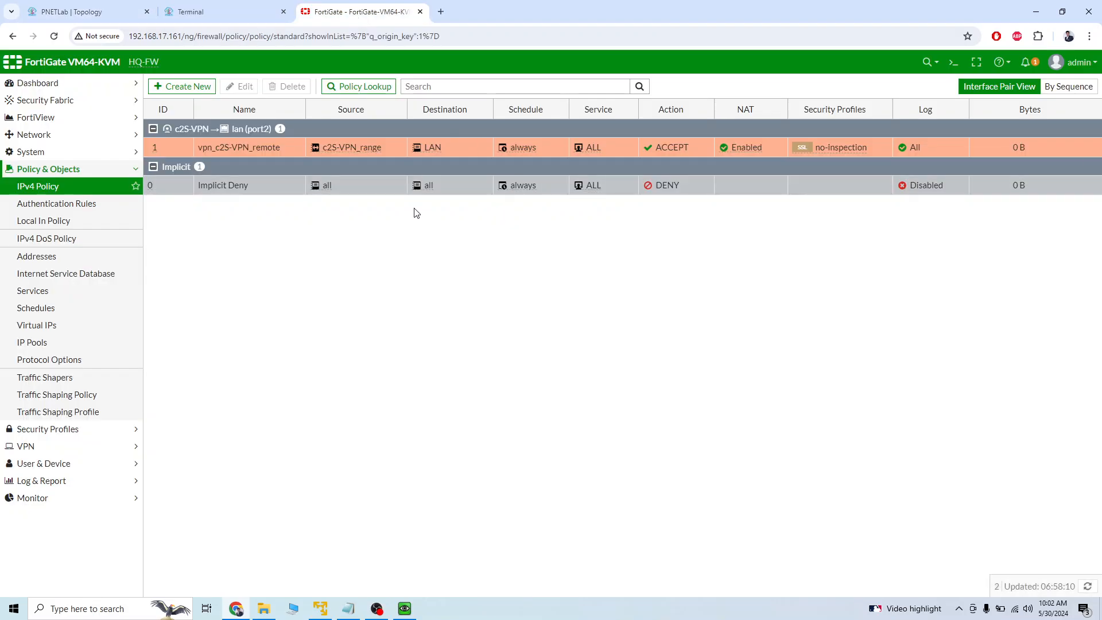
pyautogui.click(246, 18)
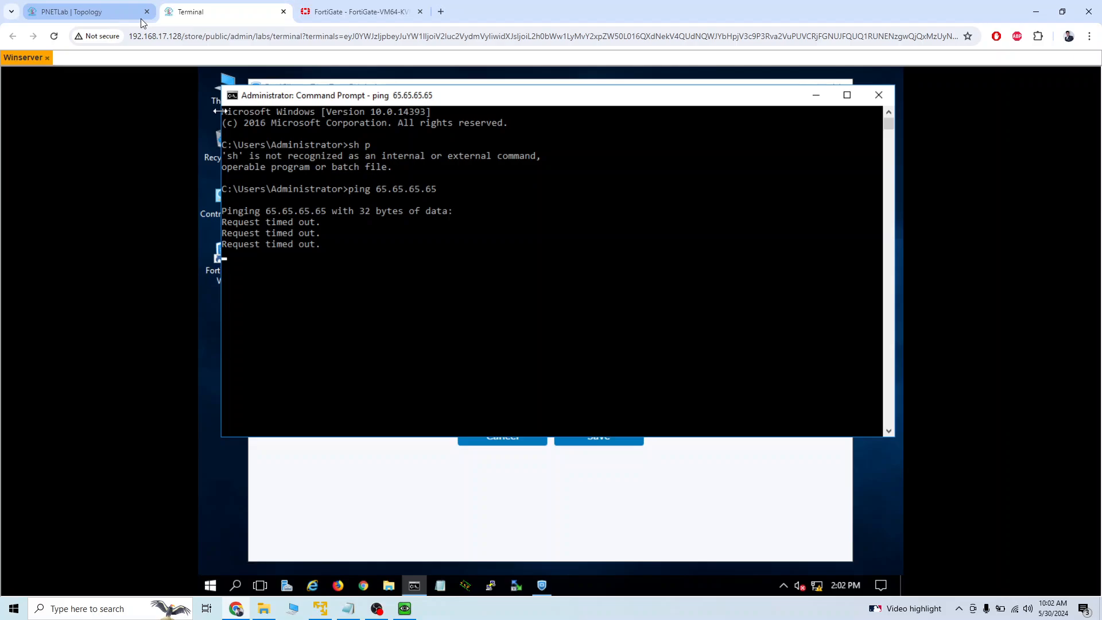
# Open the C3725 router's console from the PNETLab topology and bring up a fresh configuration prompt.
pyautogui.click(43, 14)
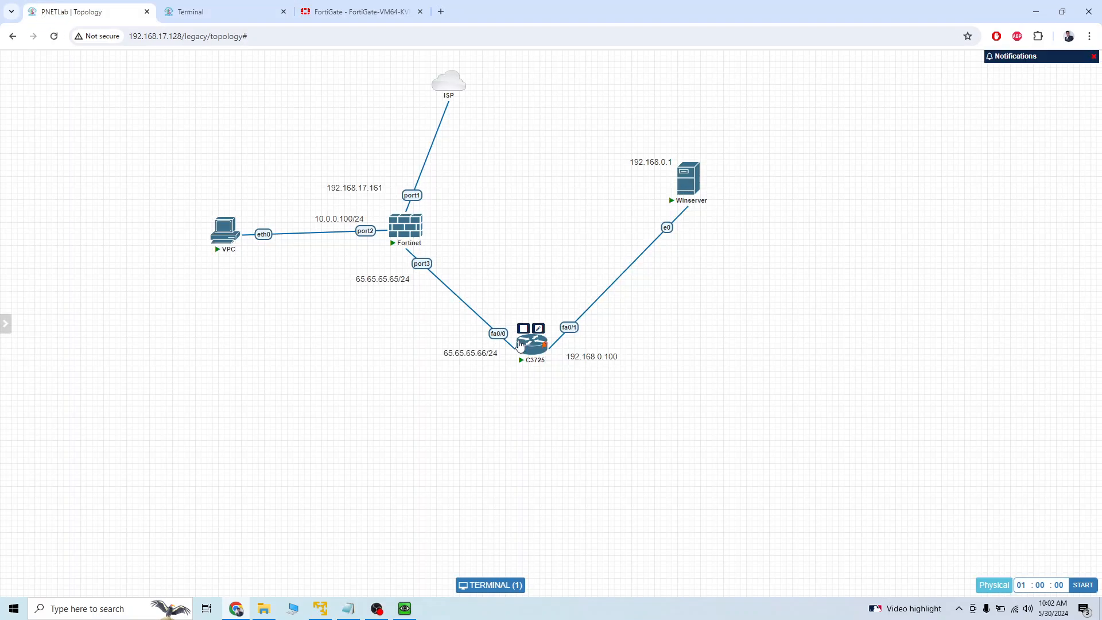
pyautogui.click(521, 344)
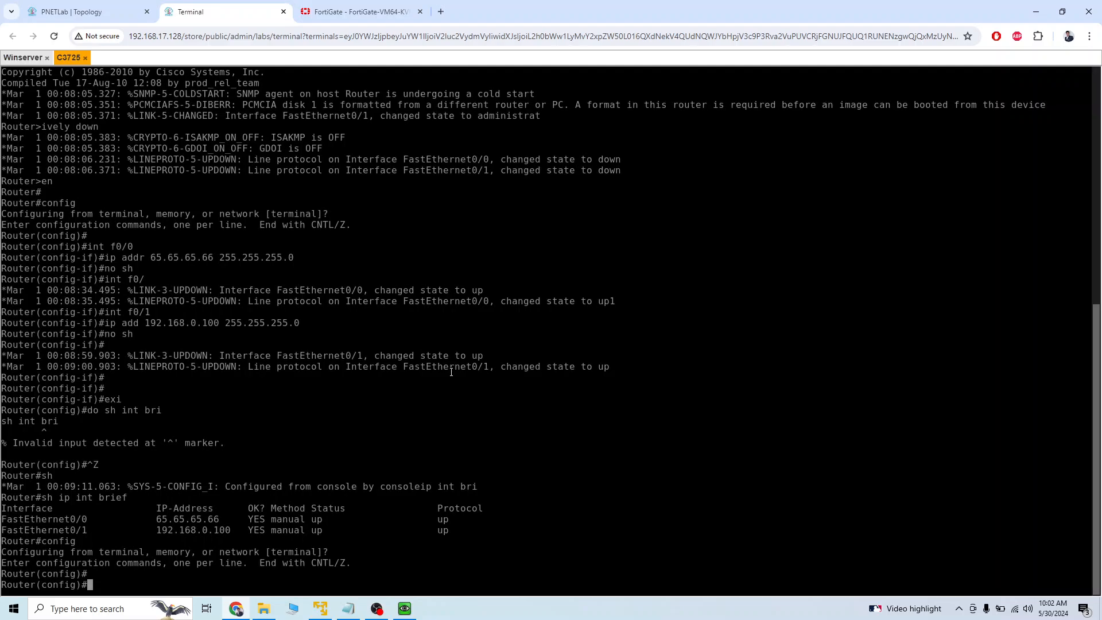
pyautogui.press('Return')
pyautogui.press('Return')
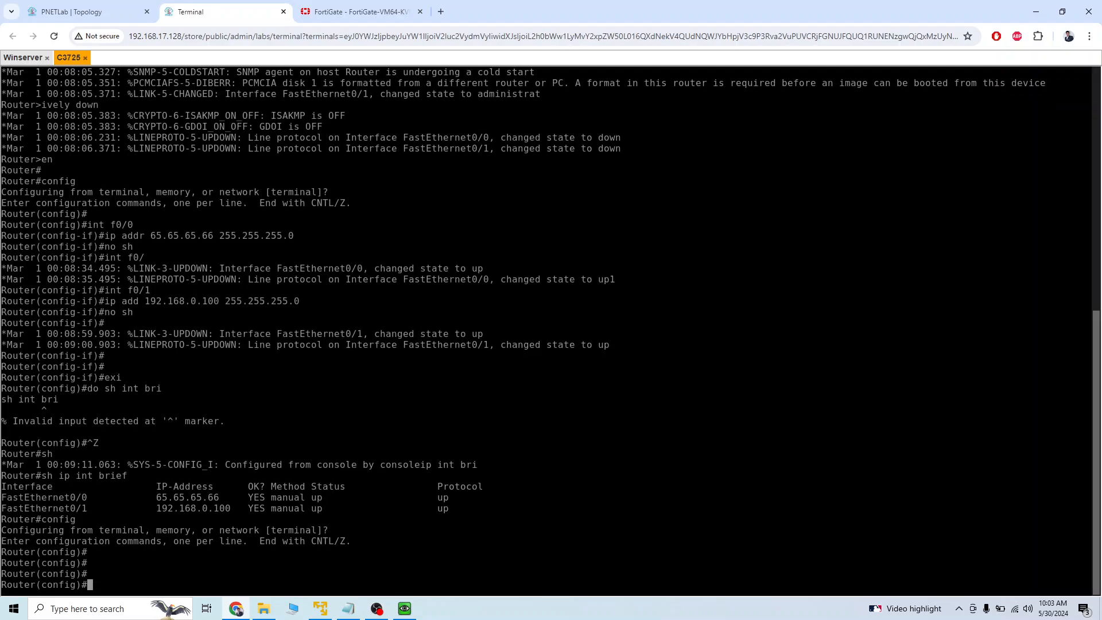
# Create access list 10 on the C3725 router, permitting network 192.168.0.0 with wildcard mask 0.0.0.255.
pyautogui.write('acc')
pyautogui.press('Tab')
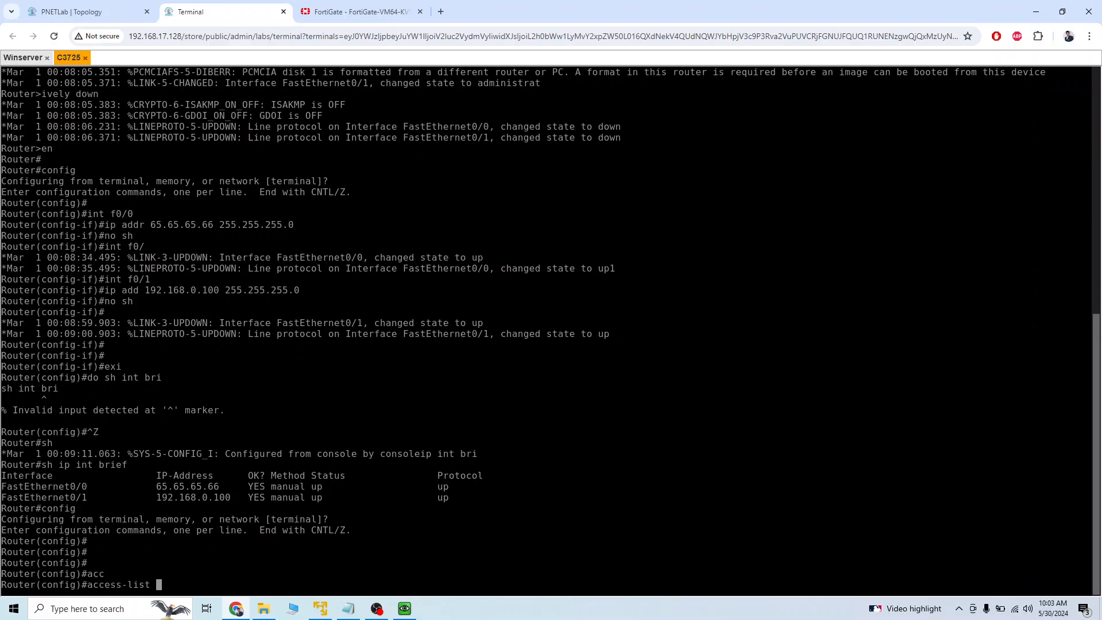
pyautogui.write('10 per')
pyautogui.press('Tab')
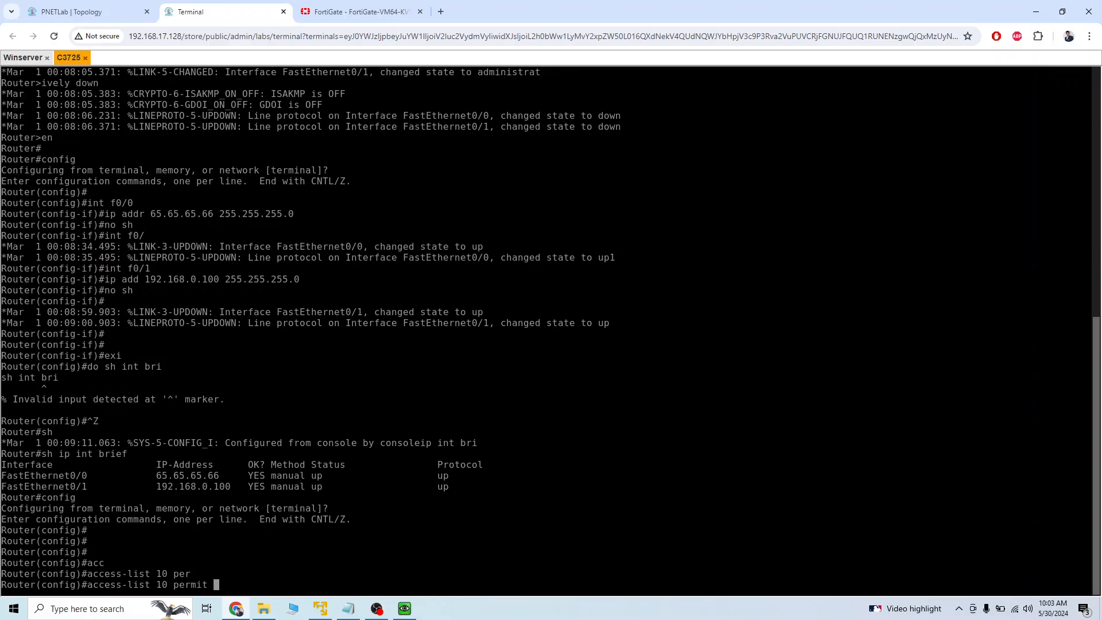
pyautogui.write('192.168.0.0')
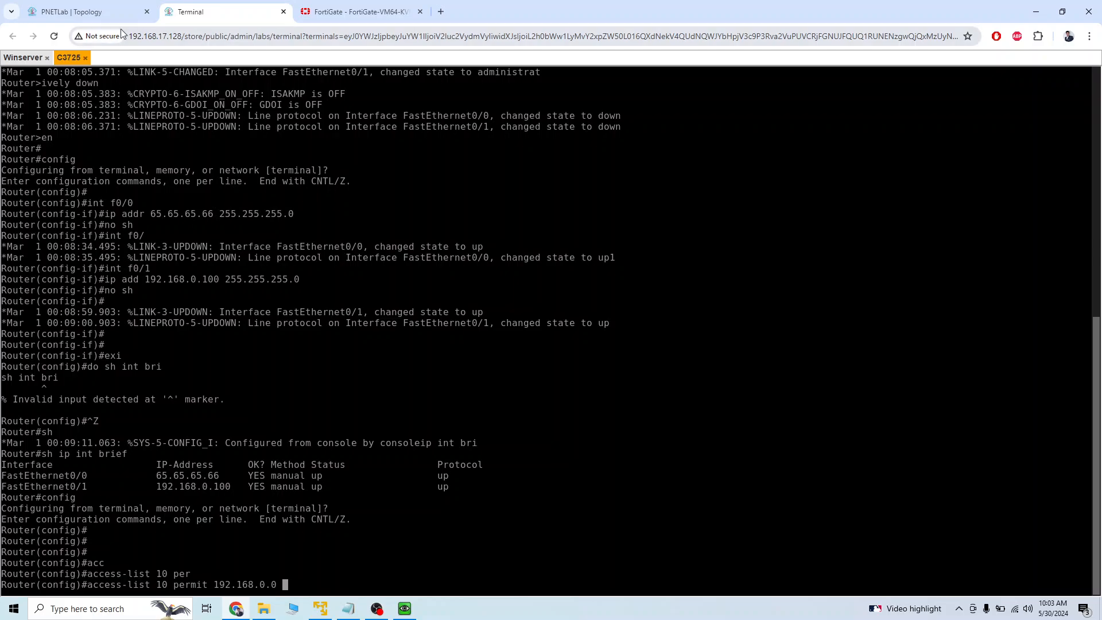
pyautogui.click(71, 11)
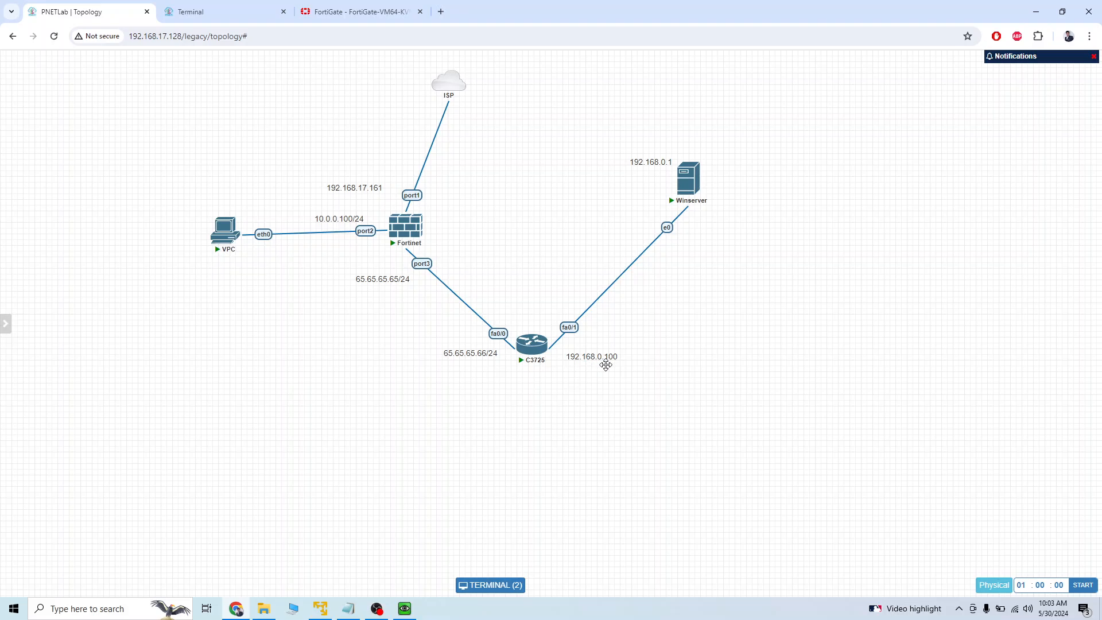
pyautogui.click(230, 16)
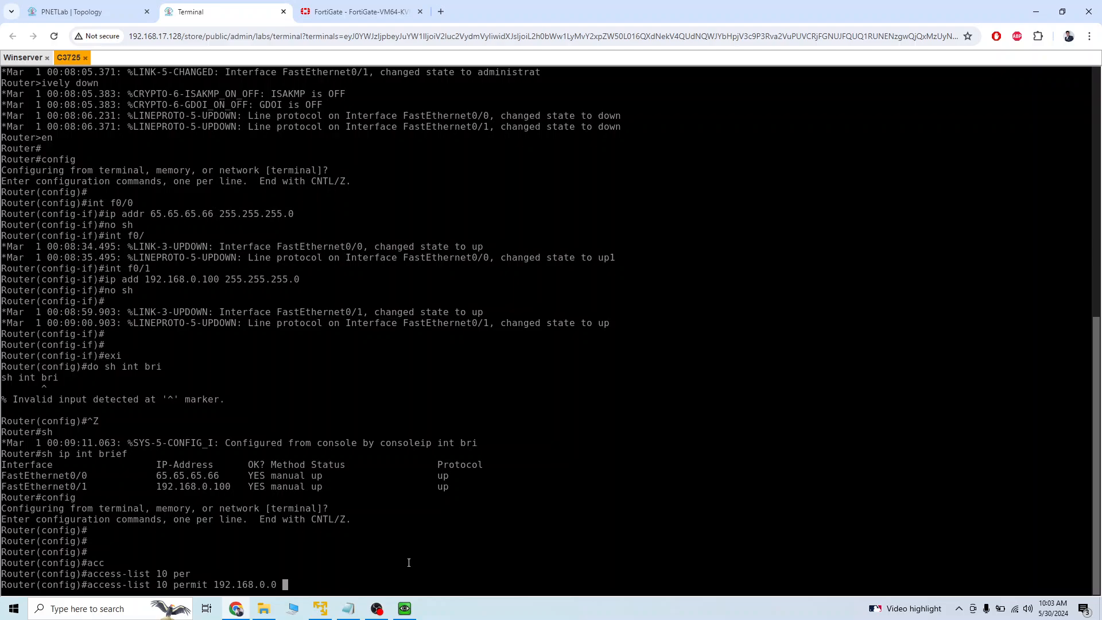
pyautogui.write('0.0.0.255')
pyautogui.press('Return')
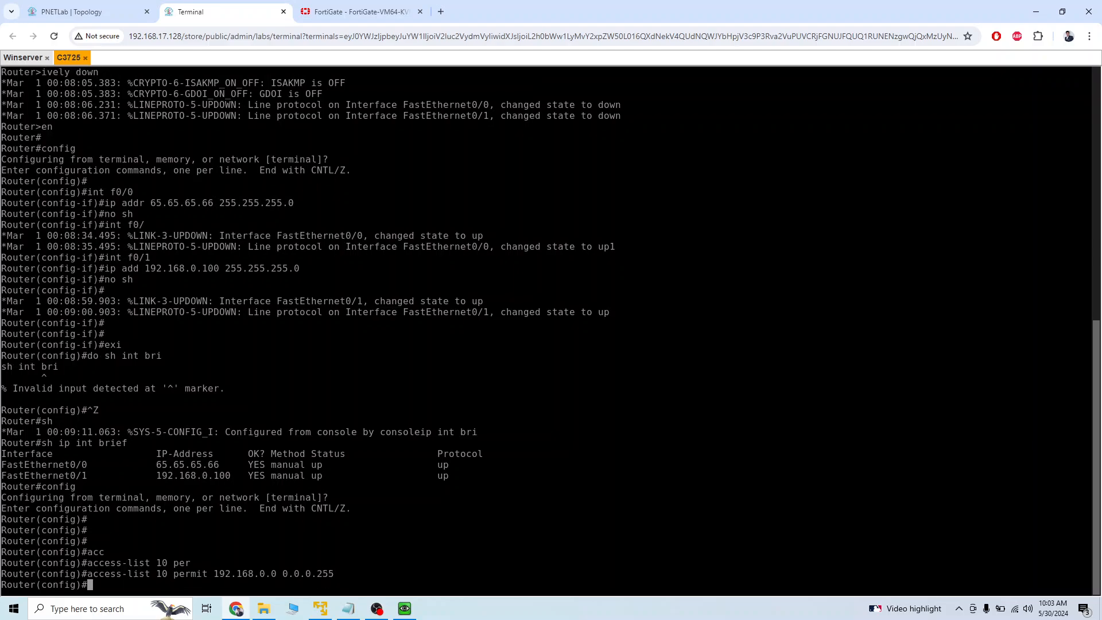
# Configure inside source NAT on the router for list 10, using interface f0/0 with overload.
pyautogui.write('ip nat oins')
pyautogui.press('Tab')
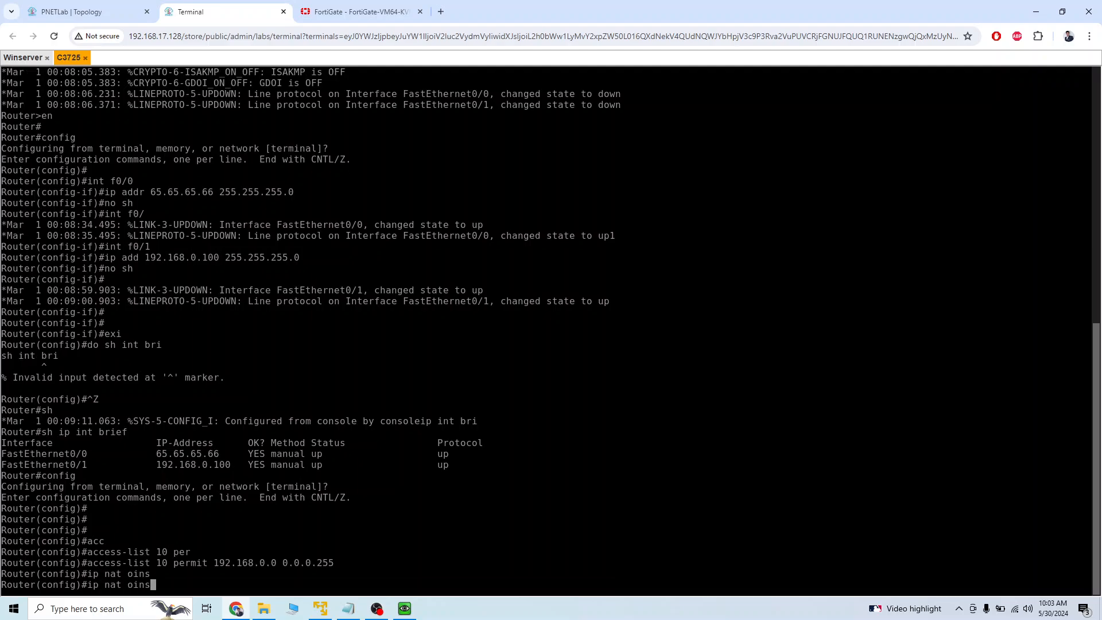
pyautogui.press('BackSpace')
pyautogui.press('BackSpace')
pyautogui.press('BackSpace')
pyautogui.press('BackSpace')
pyautogui.write('ins')
pyautogui.press('Tab')
pyautogui.write('so')
pyautogui.press('Tab')
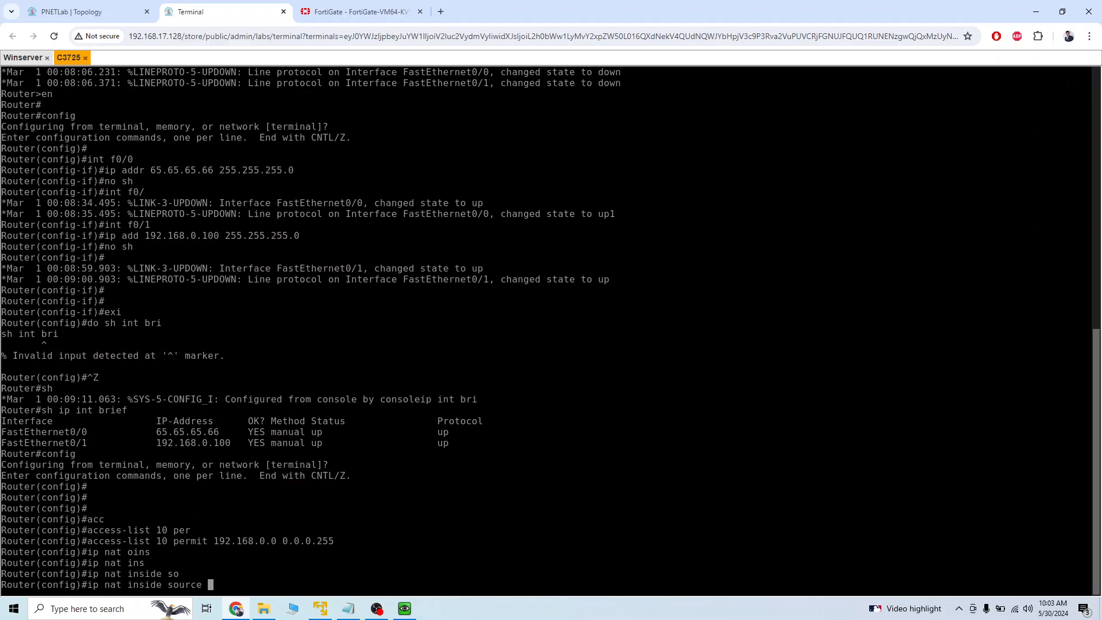
pyautogui.write('li')
pyautogui.press('Tab')
pyautogui.write('10')
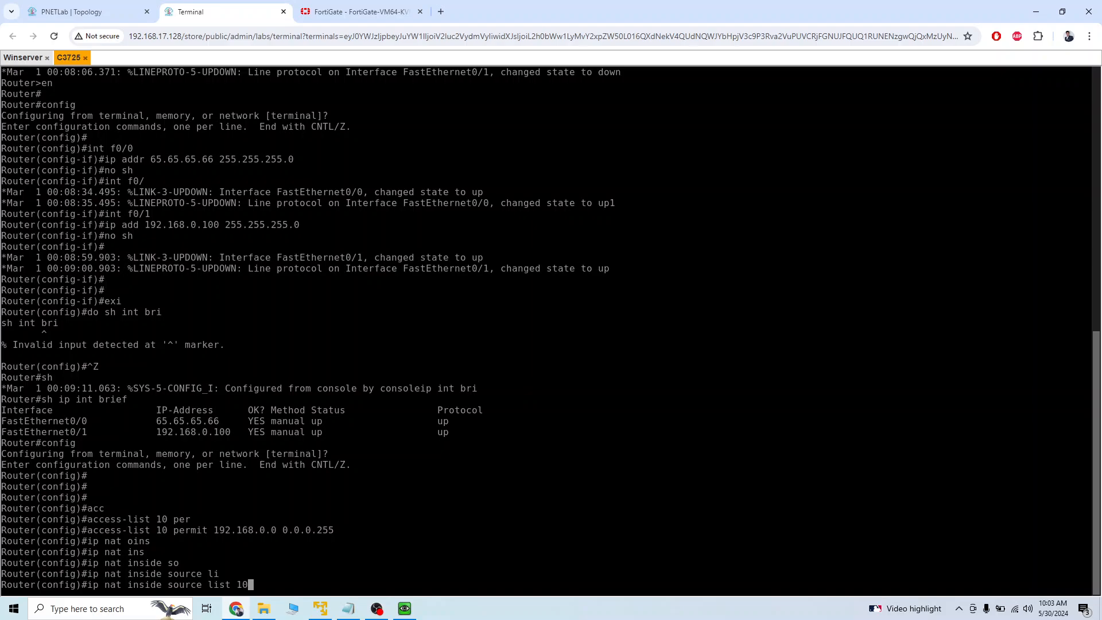
pyautogui.write('in')
pyautogui.press('Tab')
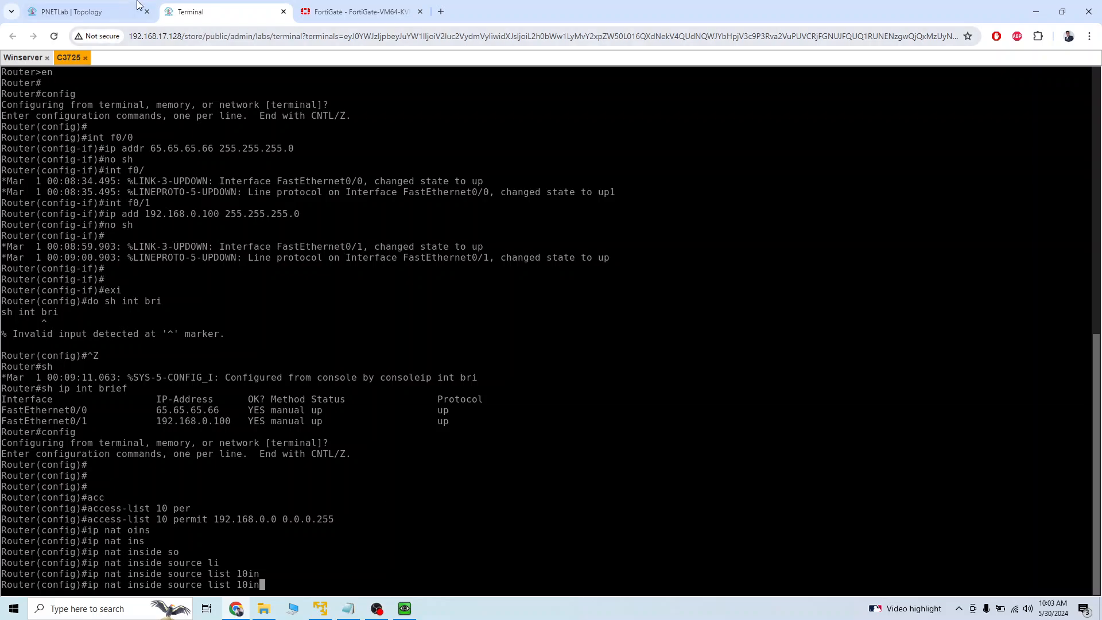
pyautogui.click(109, 12)
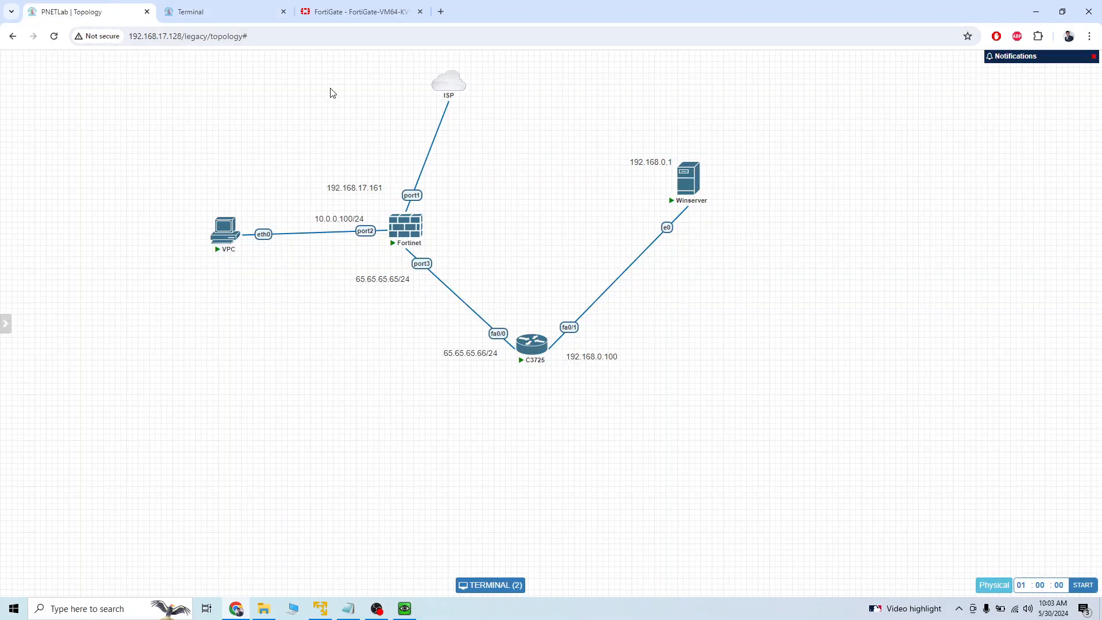
pyautogui.click(257, 17)
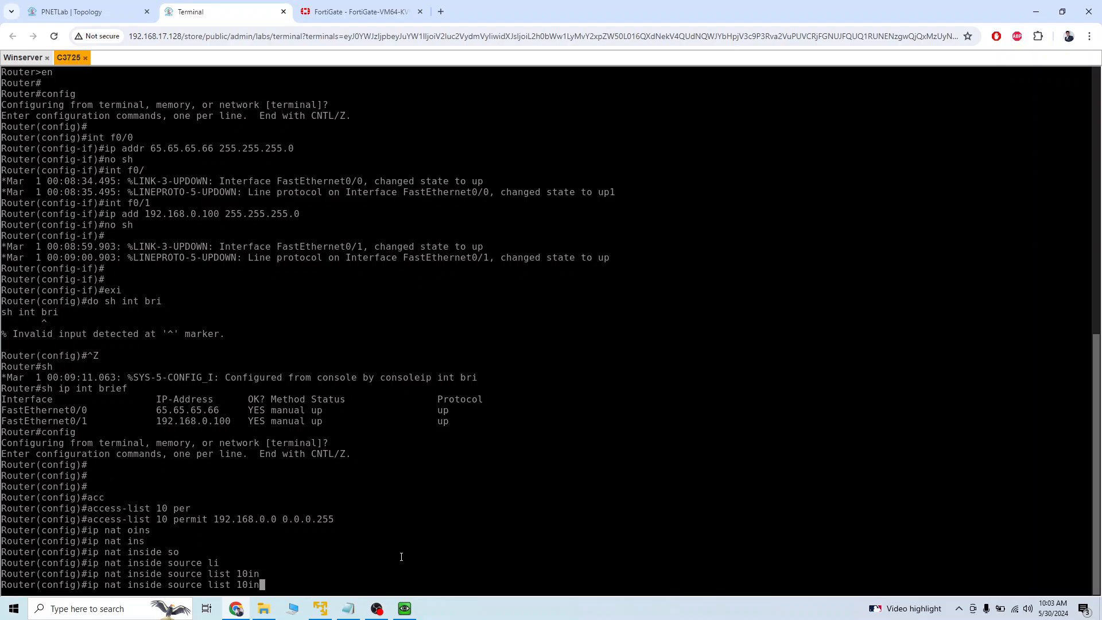
pyautogui.press('BackSpace')
pyautogui.press('BackSpace')
pyautogui.write('in')
pyautogui.press('Tab')
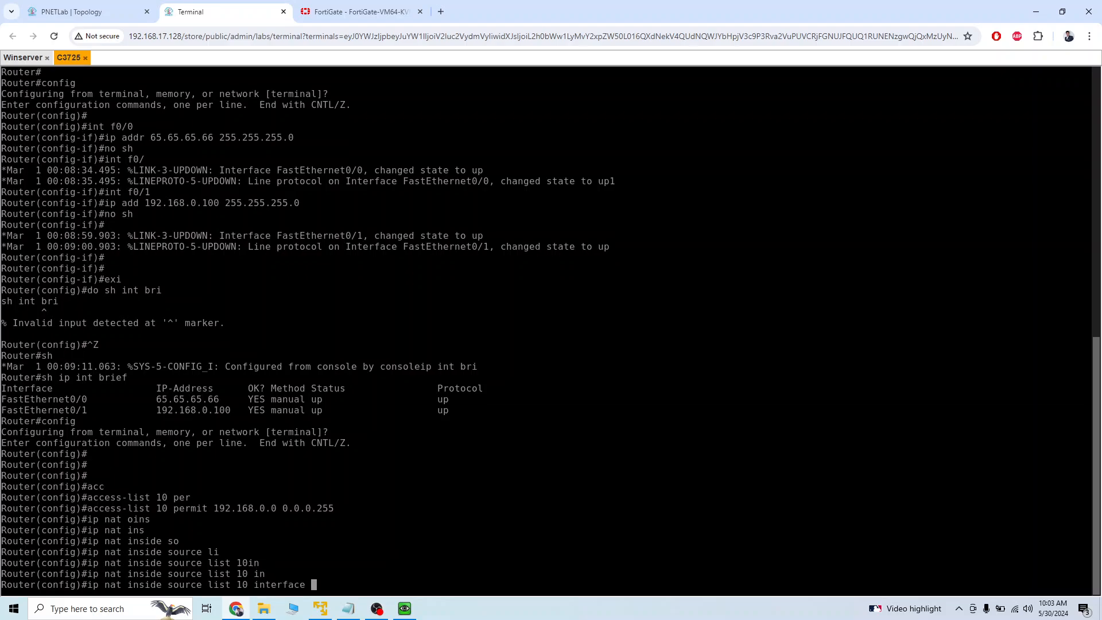
pyautogui.write('f0/0 ov')
pyautogui.press('Tab')
pyautogui.press('Return')
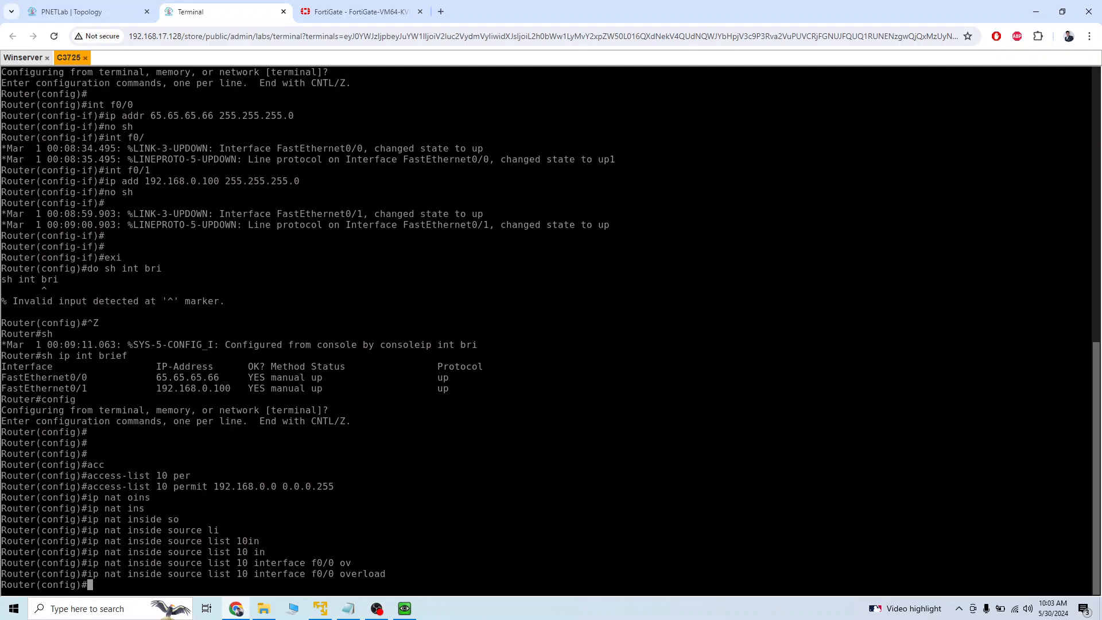
# Set router interface f0/0 as the NAT outside interface, checking the interface's position in the topology.
pyautogui.write('int')
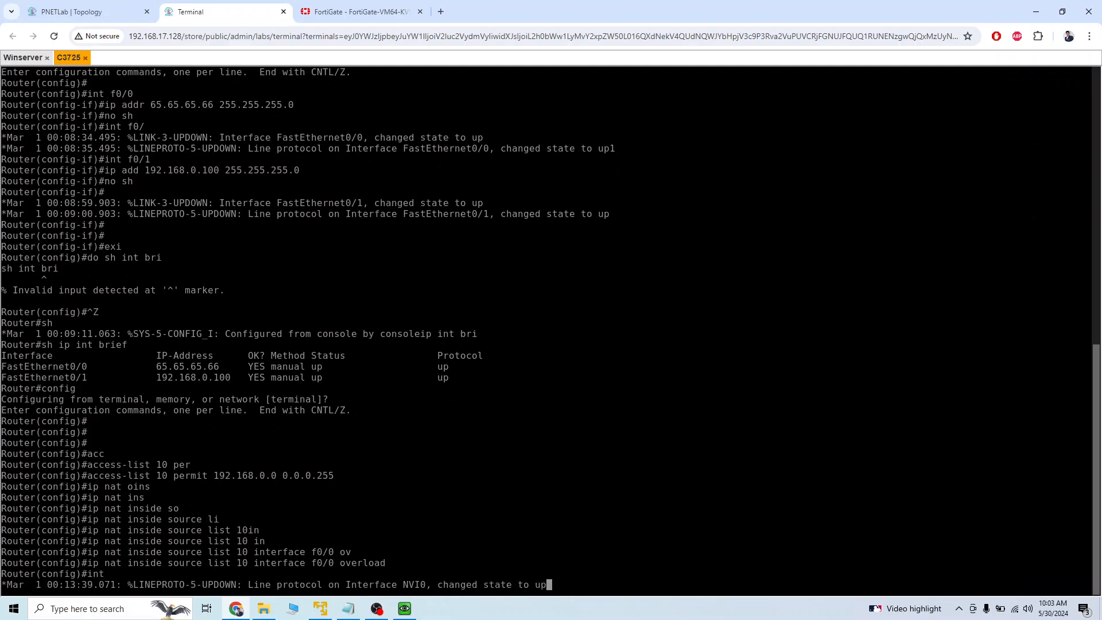
pyautogui.write('f0/0')
pyautogui.press('Return')
pyautogui.click(99, 14)
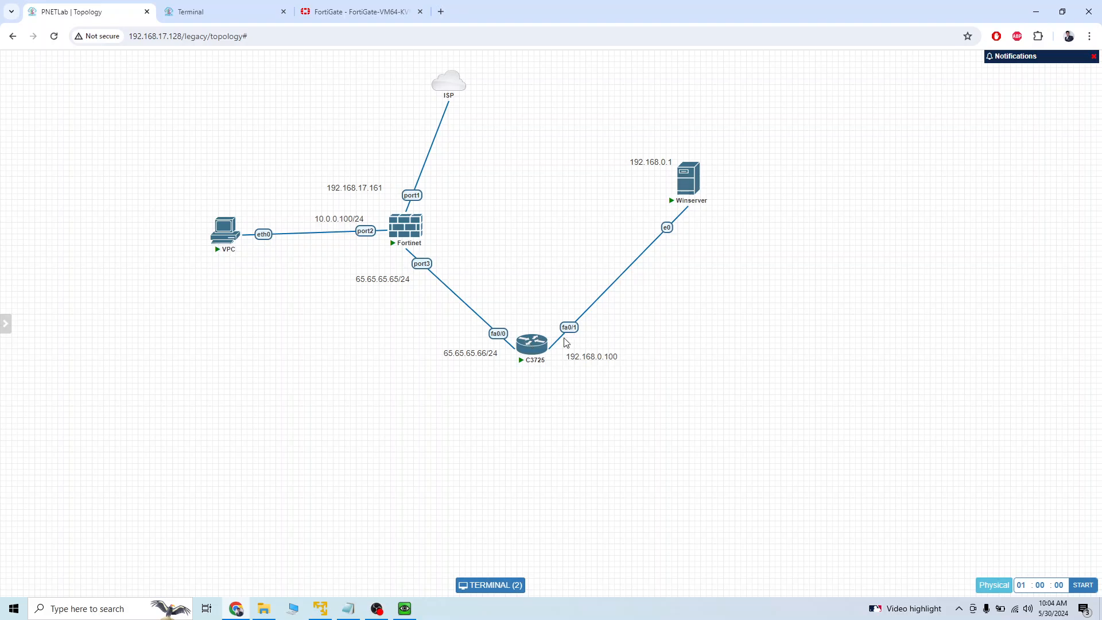
pyautogui.click(241, 12)
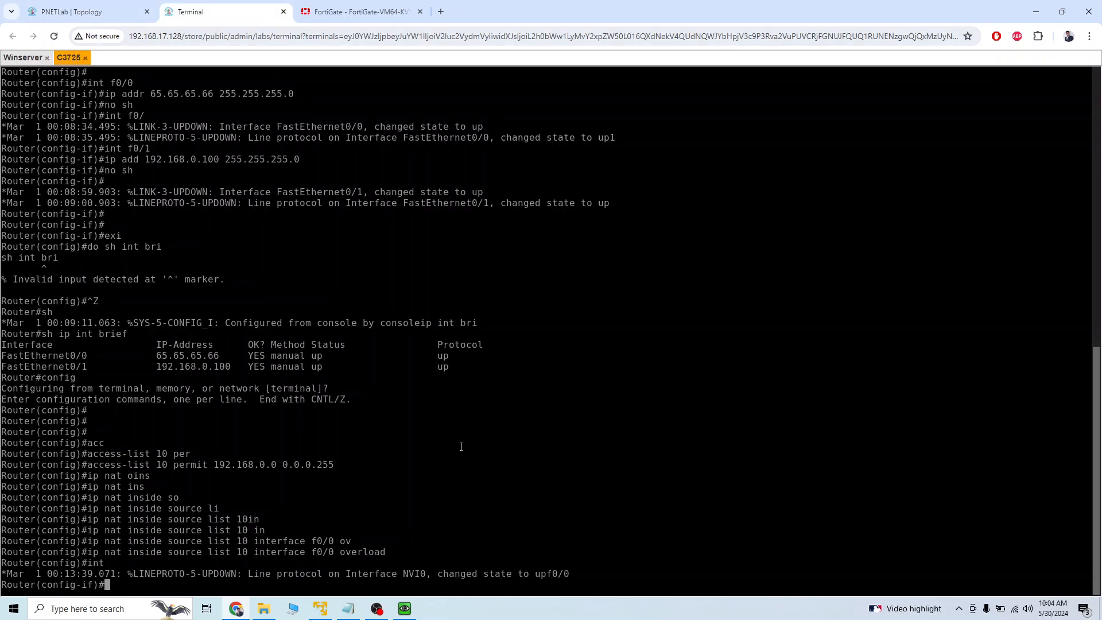
pyautogui.write('ip nat ou')
pyautogui.press('Tab')
pyautogui.press('Return')
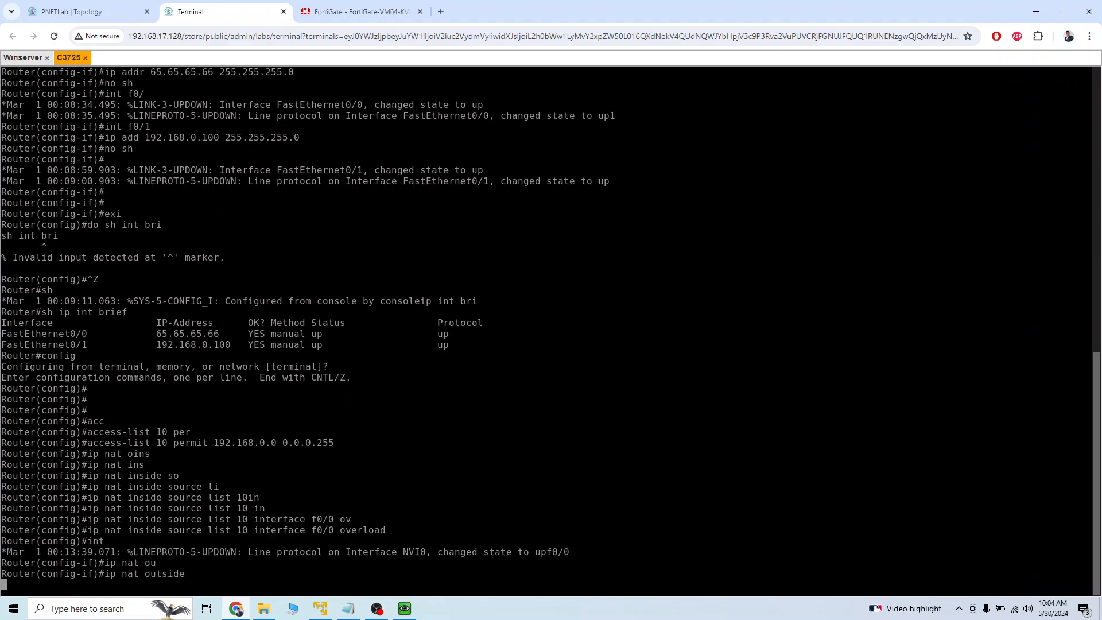
# Set router interface f0/1 as the NAT inside interface and check the topology.
pyautogui.write('int f0/1')
pyautogui.press('Return')
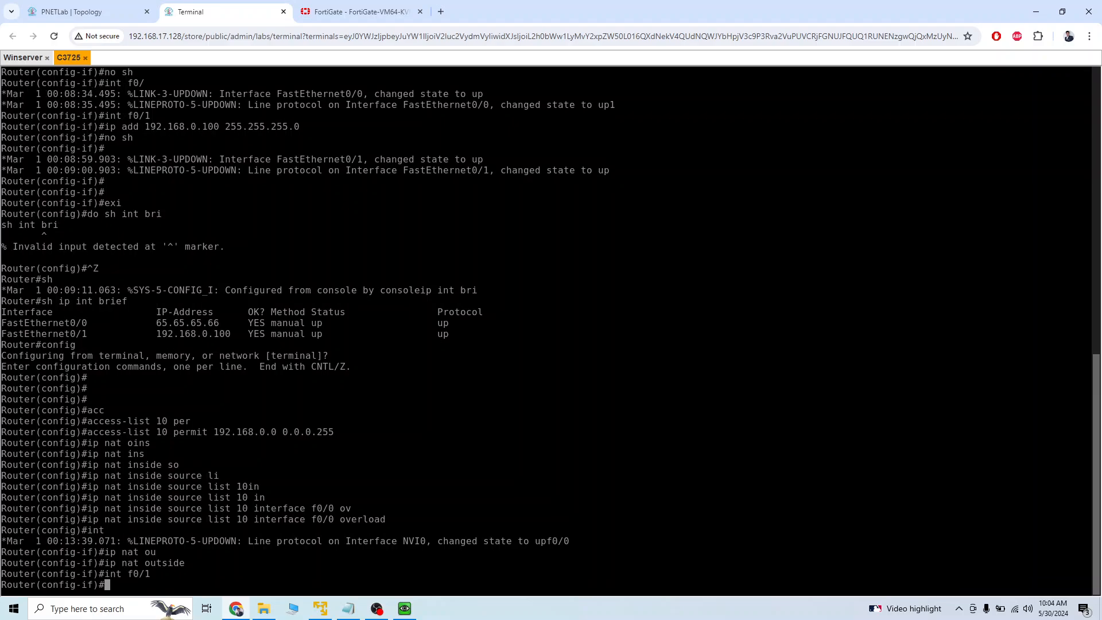
pyautogui.write('ip nat in')
pyautogui.press('Tab')
pyautogui.press('Return')
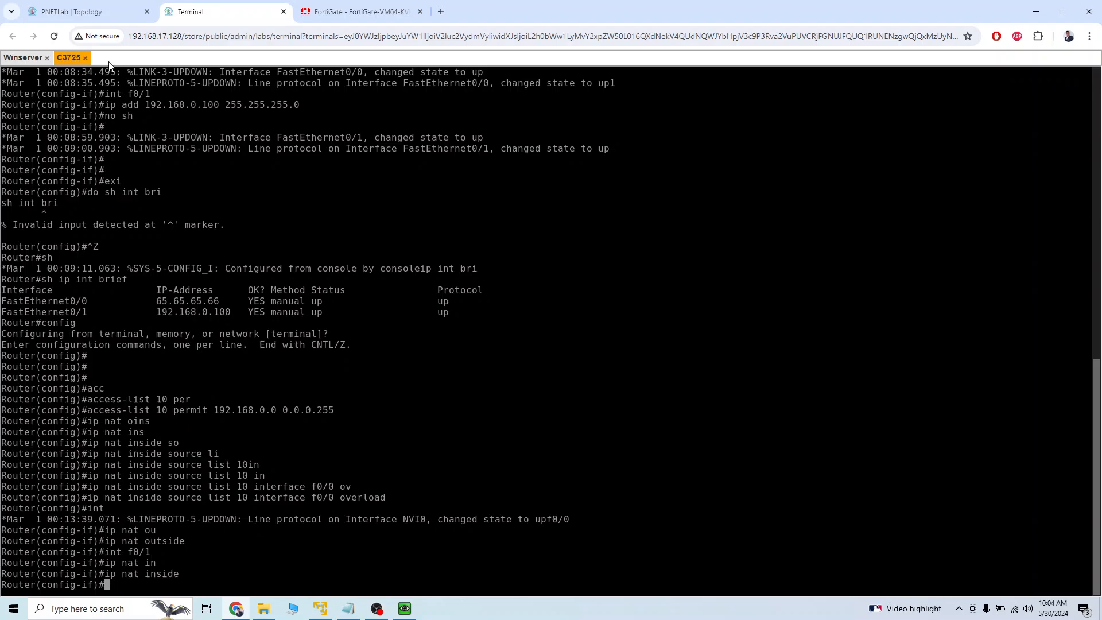
pyautogui.click(91, 20)
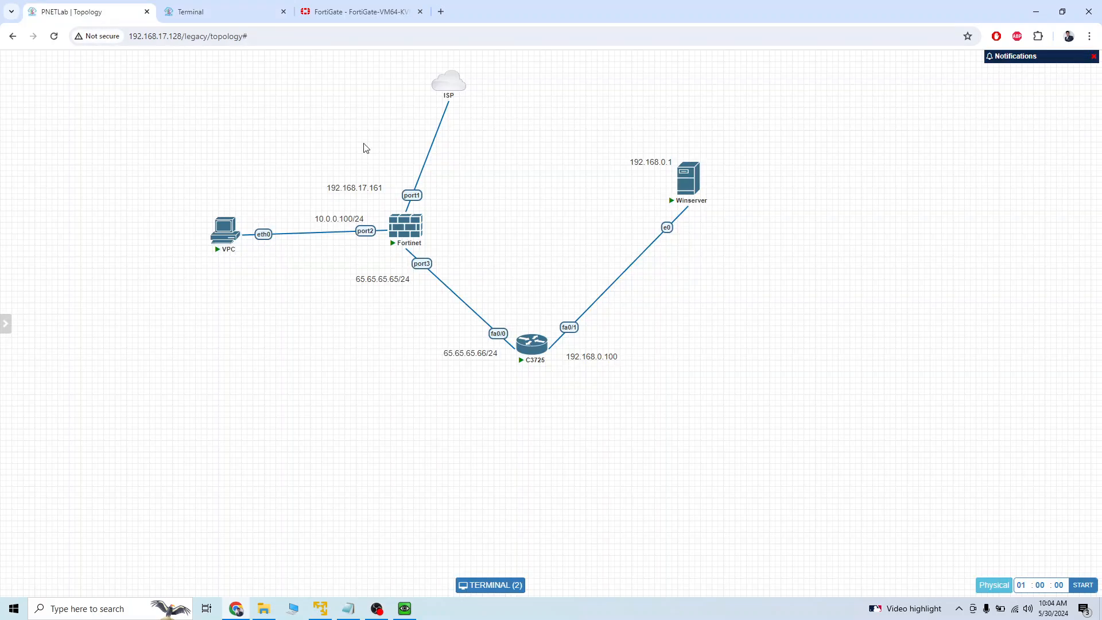
pyautogui.click(237, 14)
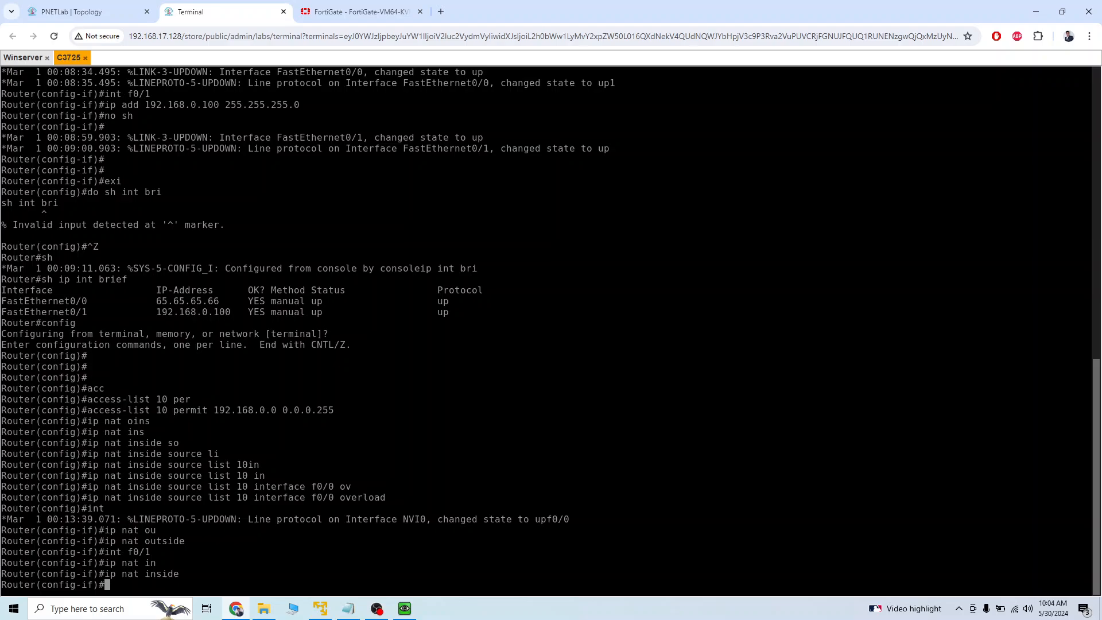
# Leave configuration mode and display the router's running configuration through the interface, NAT and access-list sections.
pyautogui.hotkey('ctrl', 'z')
pyautogui.write('sh ')
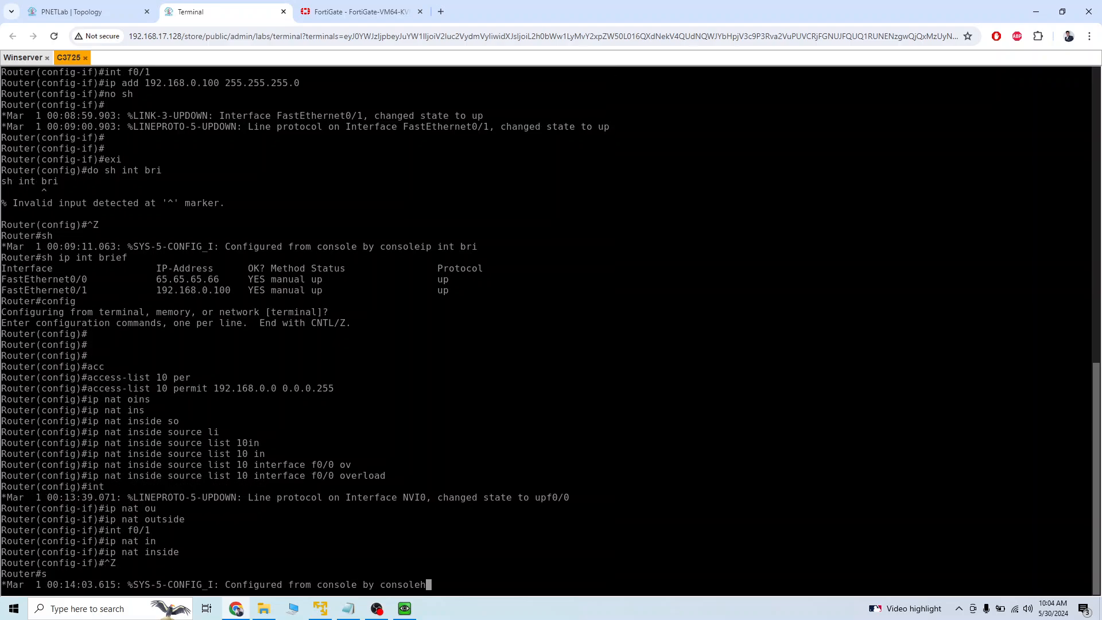
pyautogui.write('runn')
pyautogui.press('Tab')
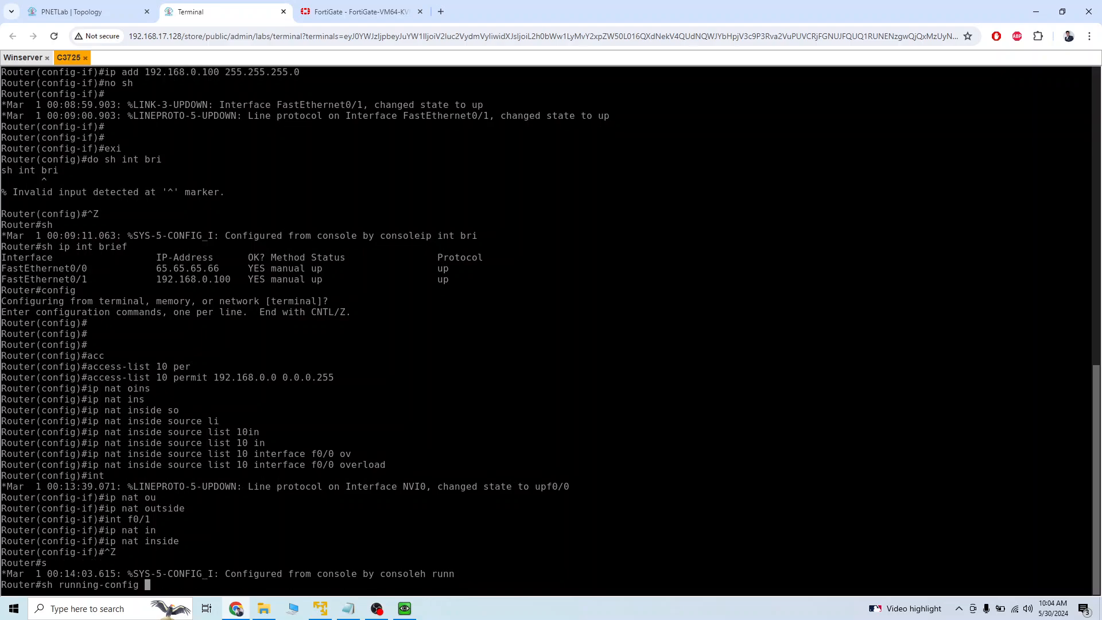
pyautogui.press('Return')
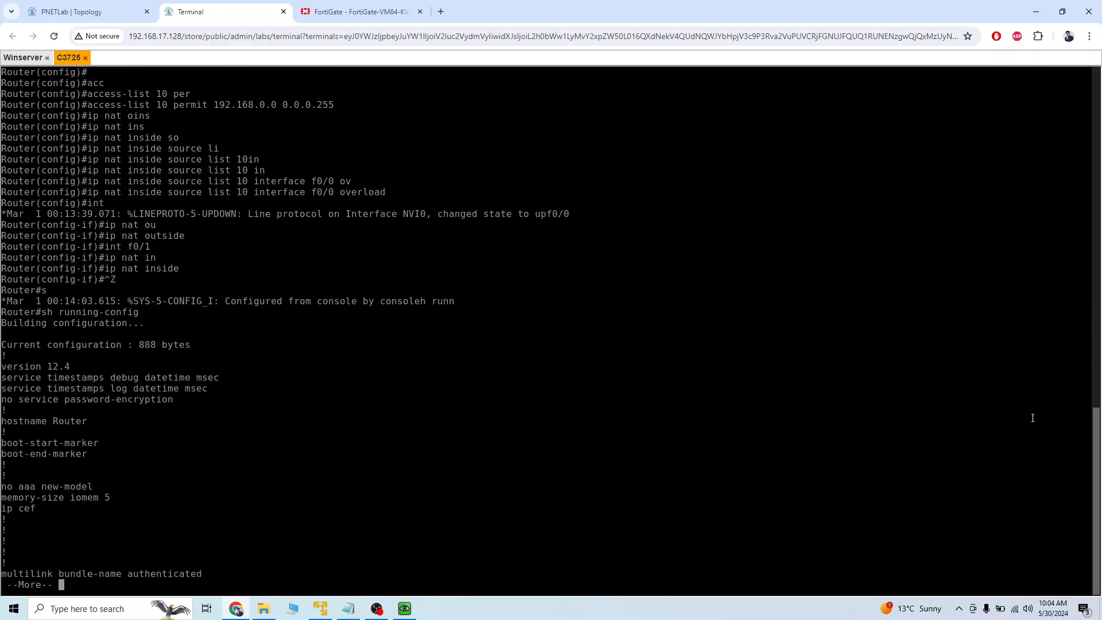
pyautogui.press('Return')
pyautogui.press('Return')
pyautogui.press('Return')
pyautogui.press('Return')
pyautogui.press('Return')
pyautogui.press('Return')
pyautogui.press('Return')
pyautogui.press('Return')
pyautogui.press('Return')
pyautogui.press('Return')
pyautogui.press('Return')
pyautogui.press('Return')
pyautogui.press('Return')
pyautogui.press('Return')
pyautogui.press('Return')
pyautogui.press('Return')
pyautogui.press('Return')
pyautogui.press('Return')
pyautogui.press('Return')
pyautogui.press('Return')
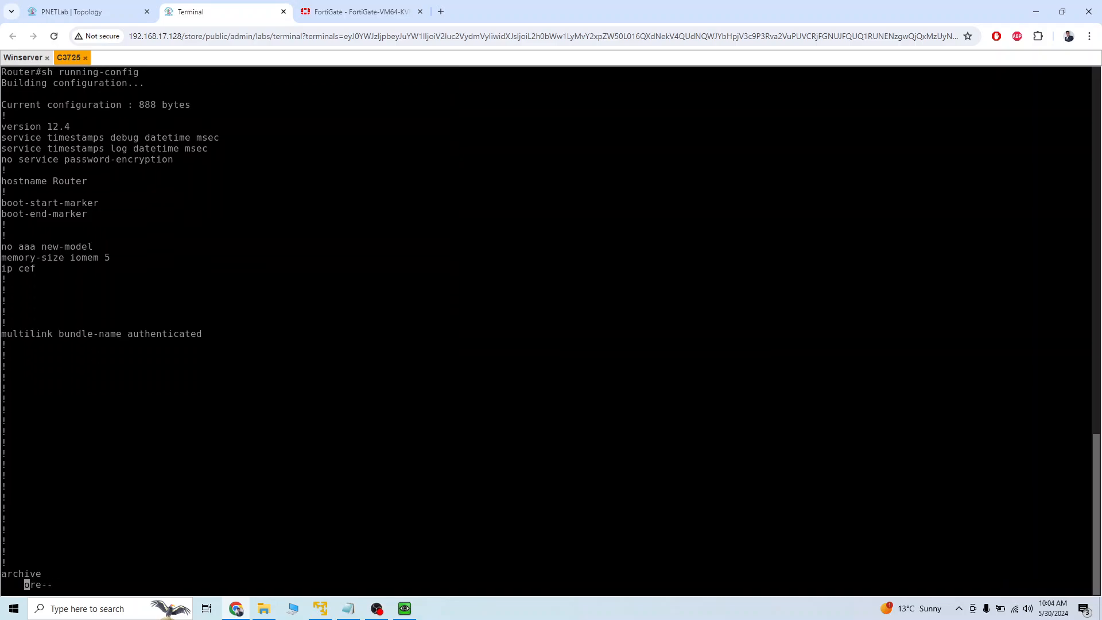
pyautogui.press('Return')
pyautogui.press('Return')
pyautogui.press('Return')
pyautogui.press('Return')
pyautogui.press('Return')
pyautogui.press('Return')
pyautogui.press('Return')
pyautogui.press('Return')
pyautogui.press('Return')
pyautogui.press('Return')
pyautogui.press('Return')
pyautogui.press('Return')
pyautogui.press('Return')
pyautogui.press('Return')
pyautogui.press('Return')
pyautogui.press('Return')
pyautogui.press('Return')
pyautogui.press('Return')
pyautogui.press('Return')
pyautogui.press('Return')
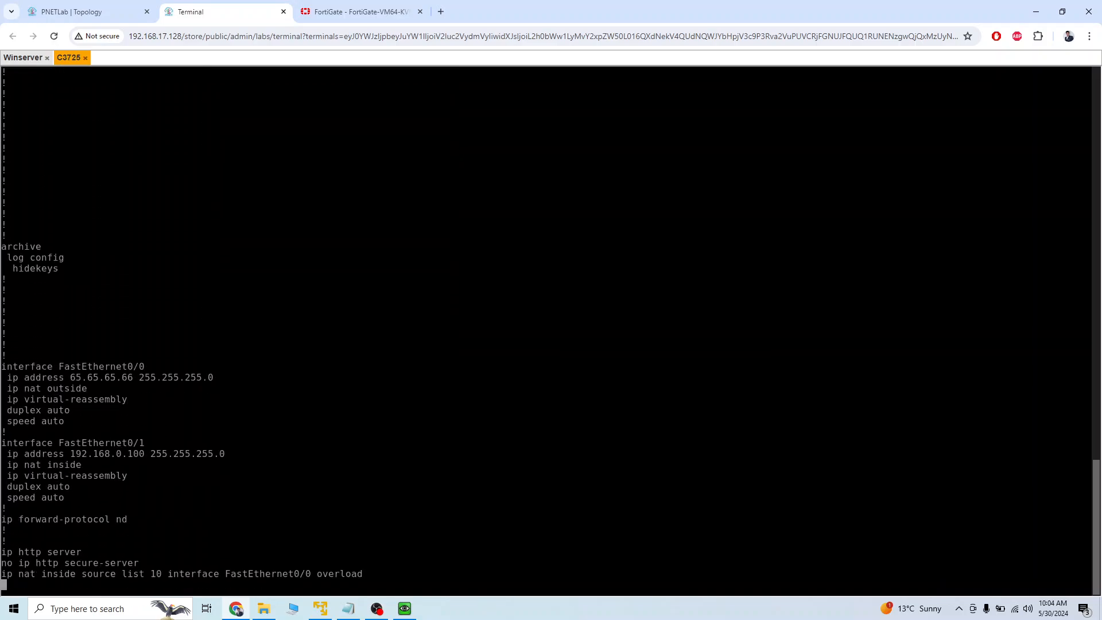
pyautogui.press('Return')
pyautogui.press('Return')
pyautogui.press('Return')
pyautogui.press('Return')
pyautogui.press('Return')
# Examine the NAT settings of FastEthernet0/0 and FastEthernet0/1, the overload rule and access list 10.
pyautogui.moveTo(86, 312); pyautogui.dragTo(213, 313)
pyautogui.moveTo(44, 334); pyautogui.dragTo(125, 334)
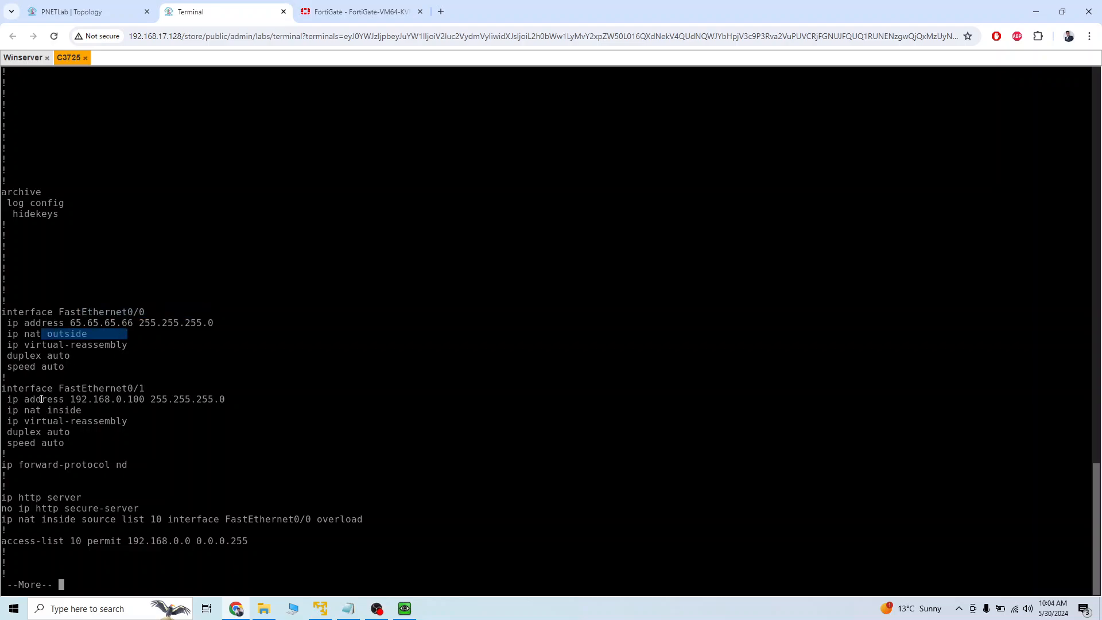
pyautogui.moveTo(42, 399); pyautogui.dragTo(82, 400)
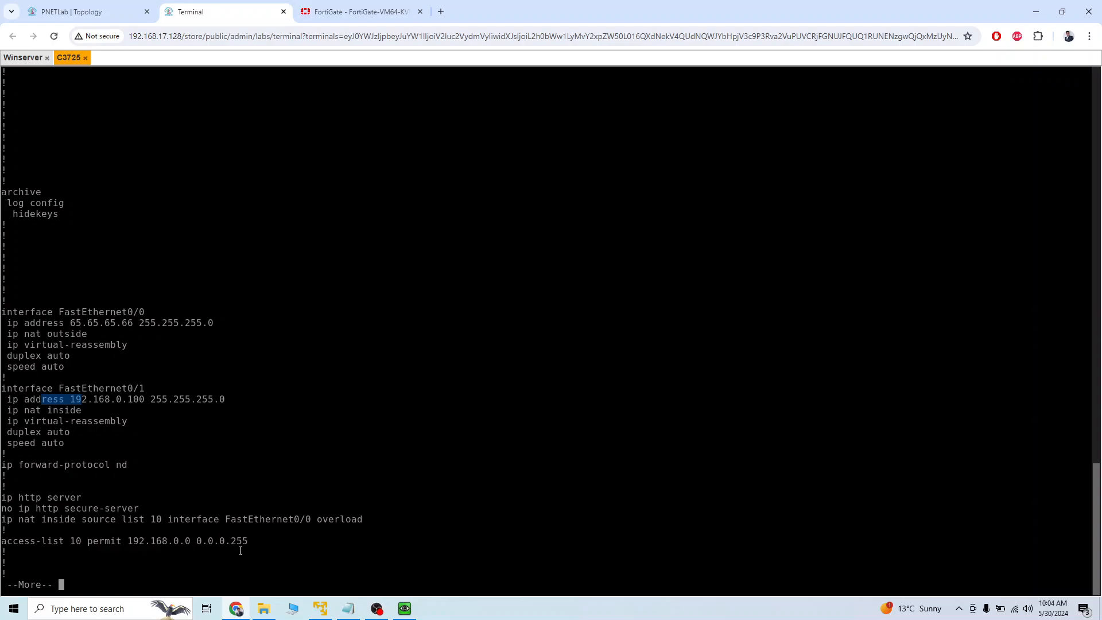
pyautogui.moveTo(260, 540); pyautogui.dragTo(15, 522)
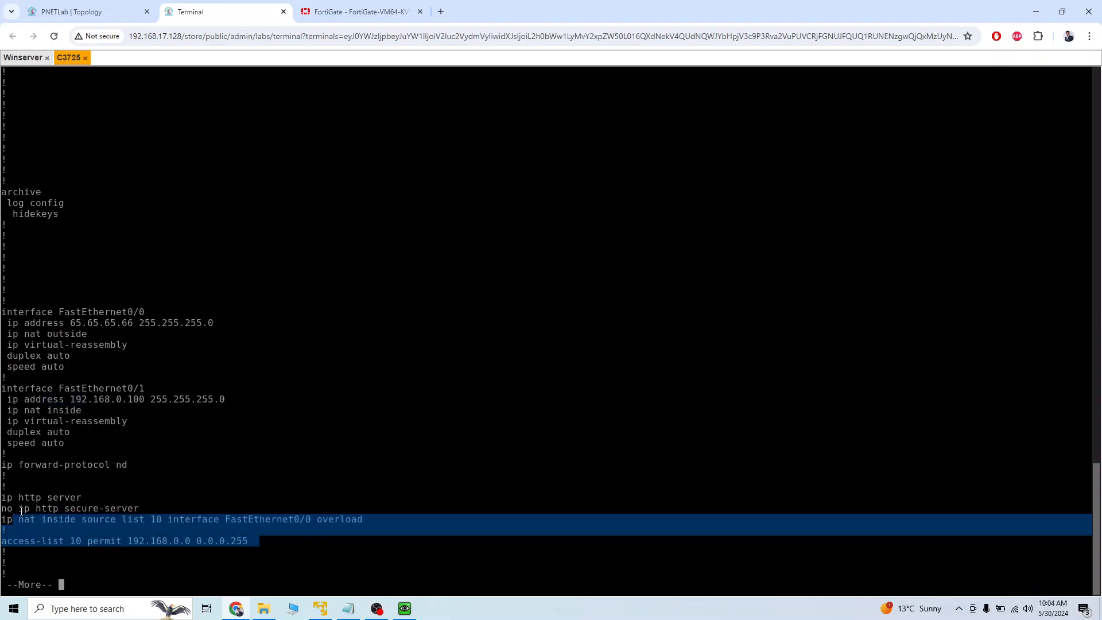
pyautogui.click(339, 473)
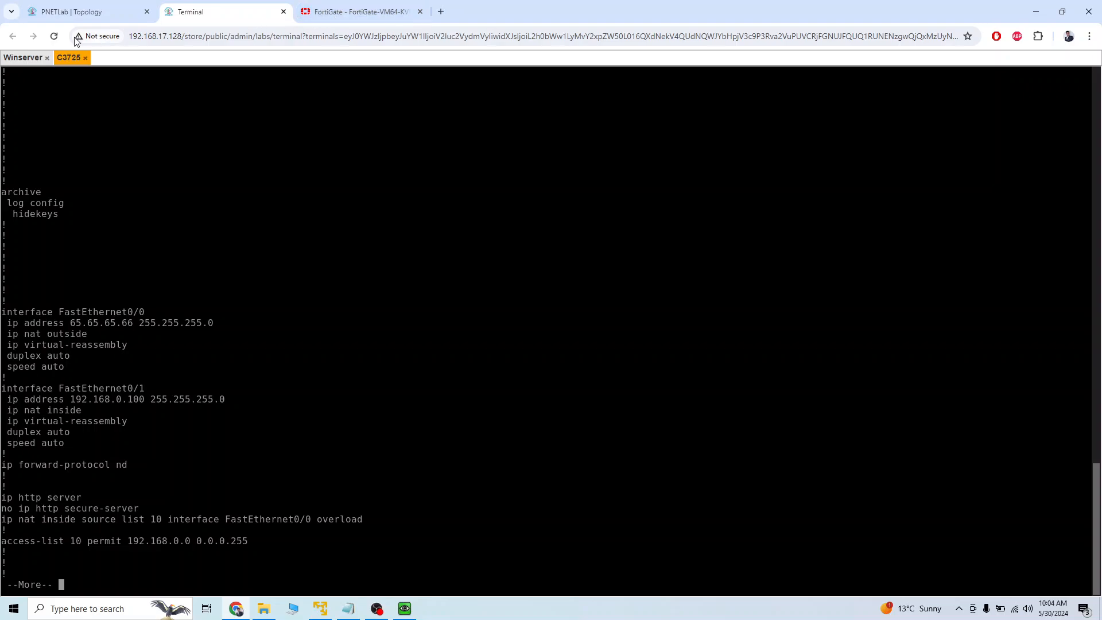
# Switch to the Winserver console, repeat the ping to 65.65.65.65, and minimize the Command Prompt to reveal the FortiClient window.
pyautogui.click(23, 57)
pyautogui.click(432, 392)
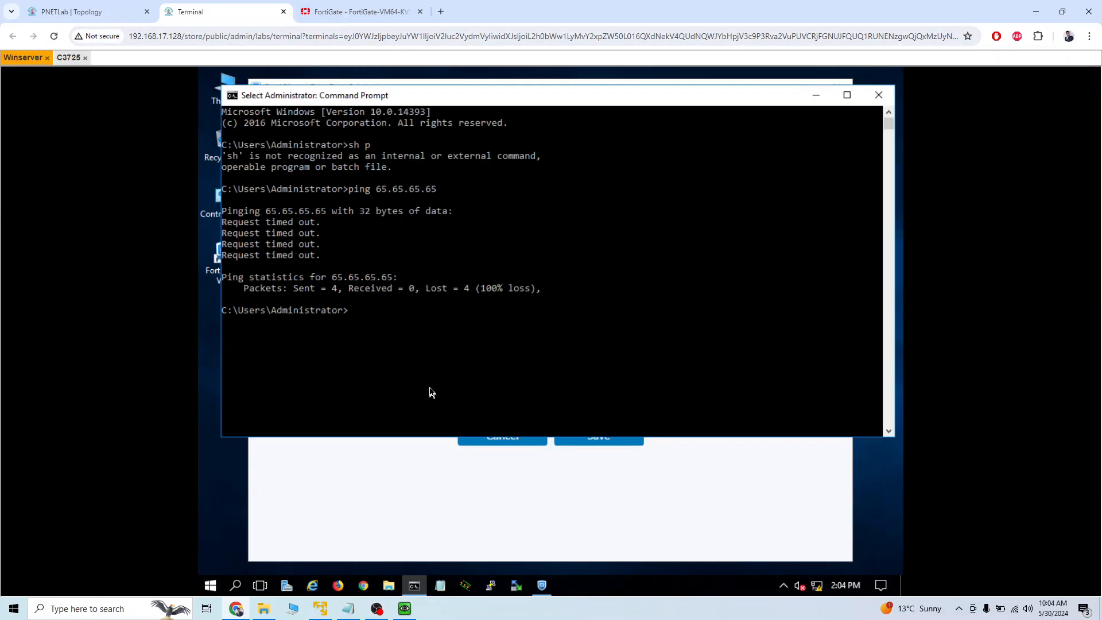
pyautogui.press('Up')
pyautogui.press('Return')
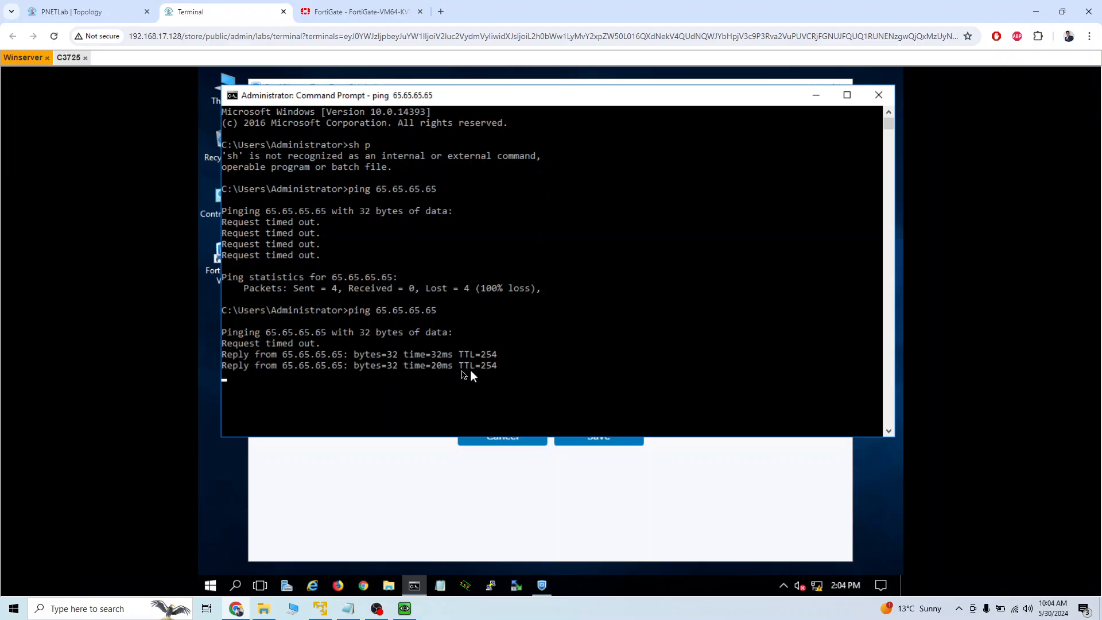
pyautogui.click(816, 94)
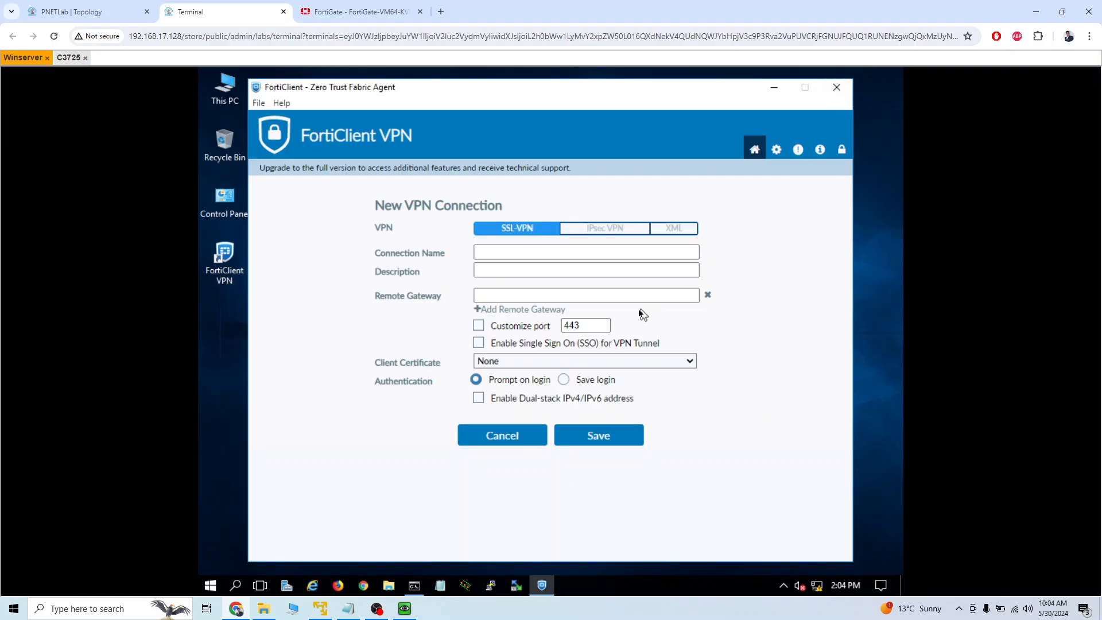
# Switch to the FortiGate web interface, open the c2S-VPN IPsec tunnel for editing and convert it to a custom tunnel.
pyautogui.click(107, 18)
pyautogui.click(356, 11)
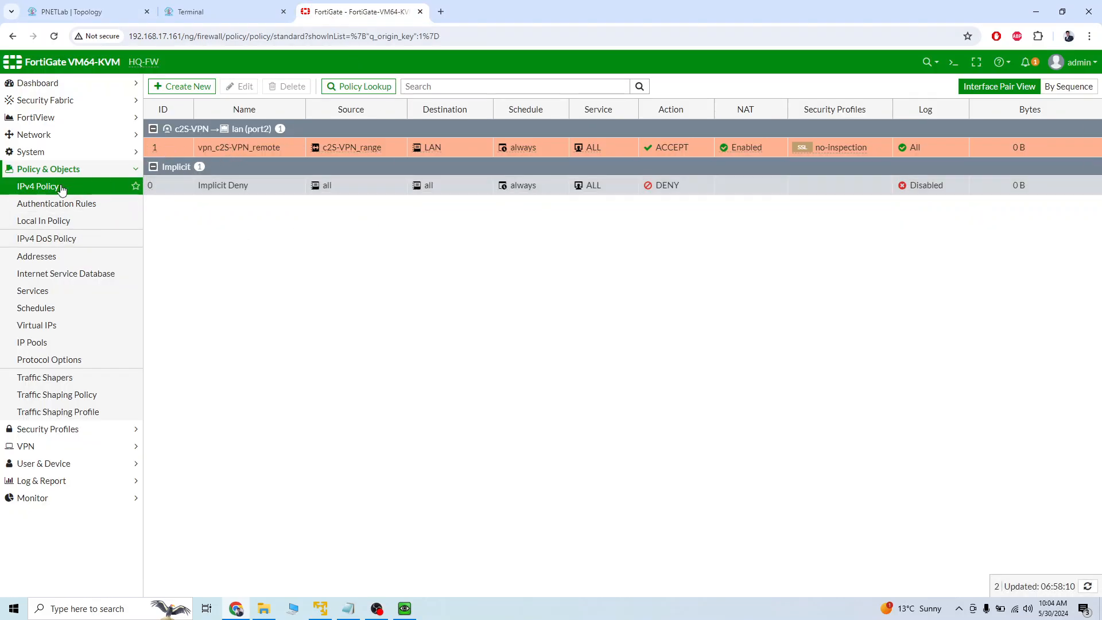
pyautogui.click(87, 170)
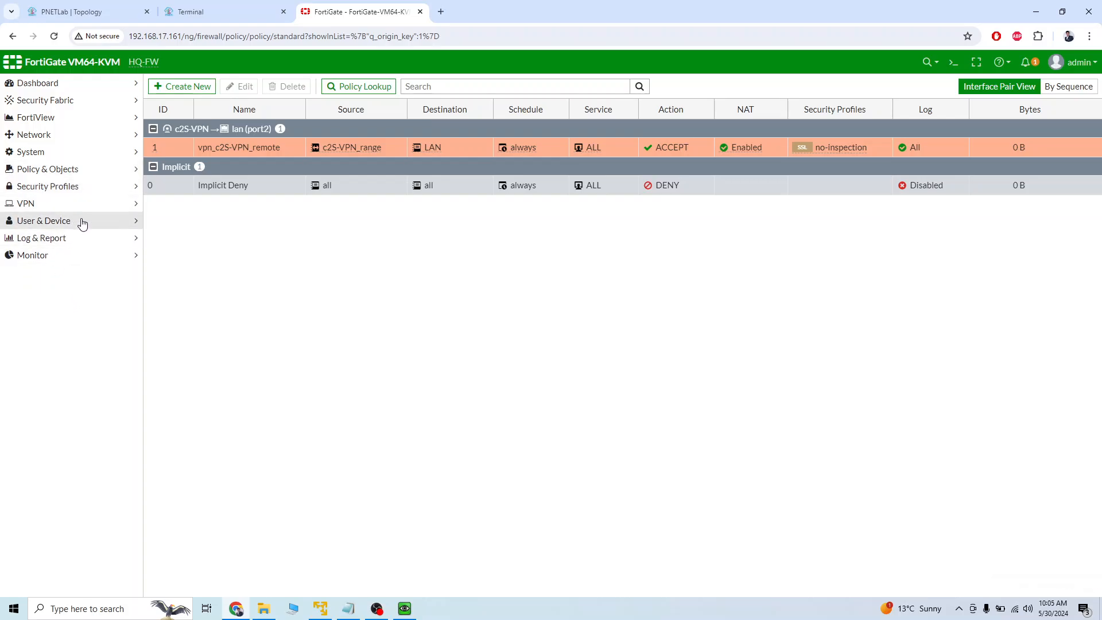
pyautogui.click(80, 204)
pyautogui.click(66, 245)
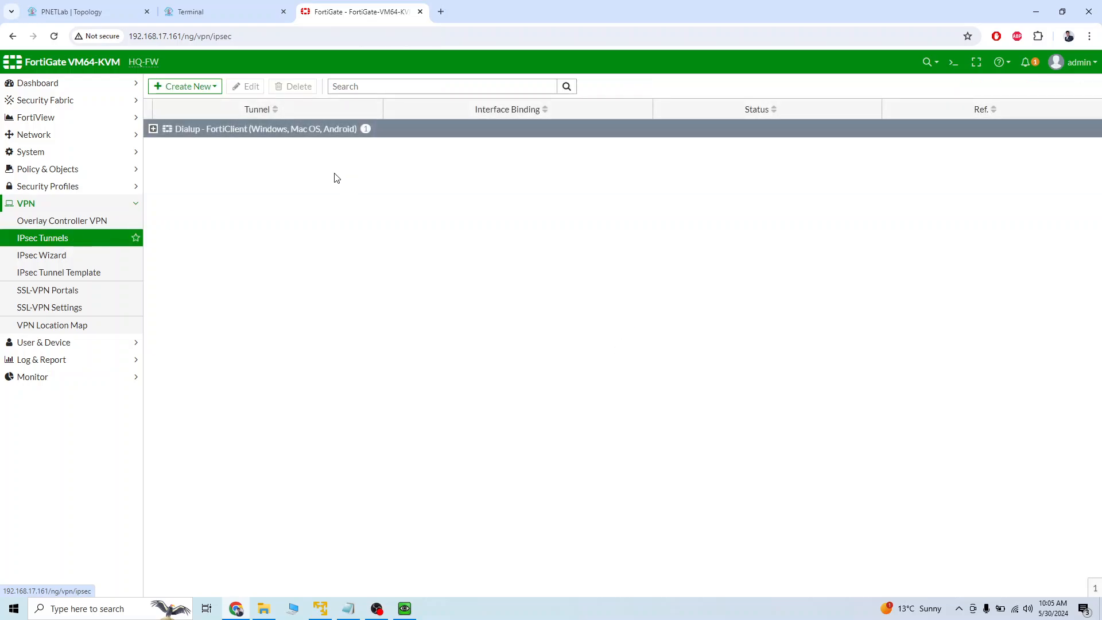
pyautogui.click(153, 129)
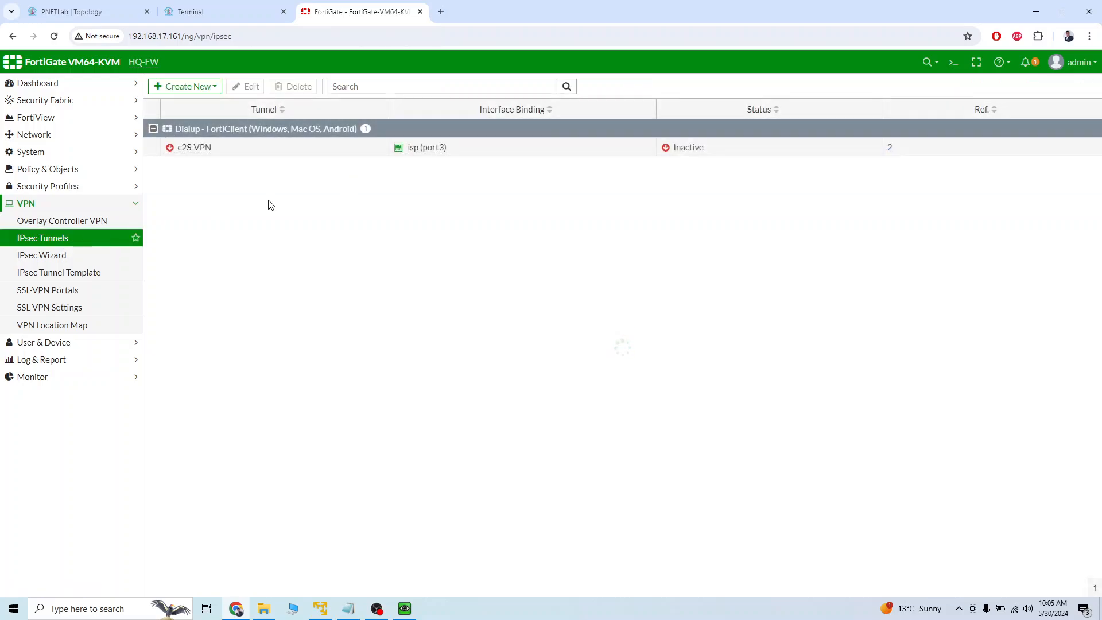
pyautogui.doubleClick(245, 153)
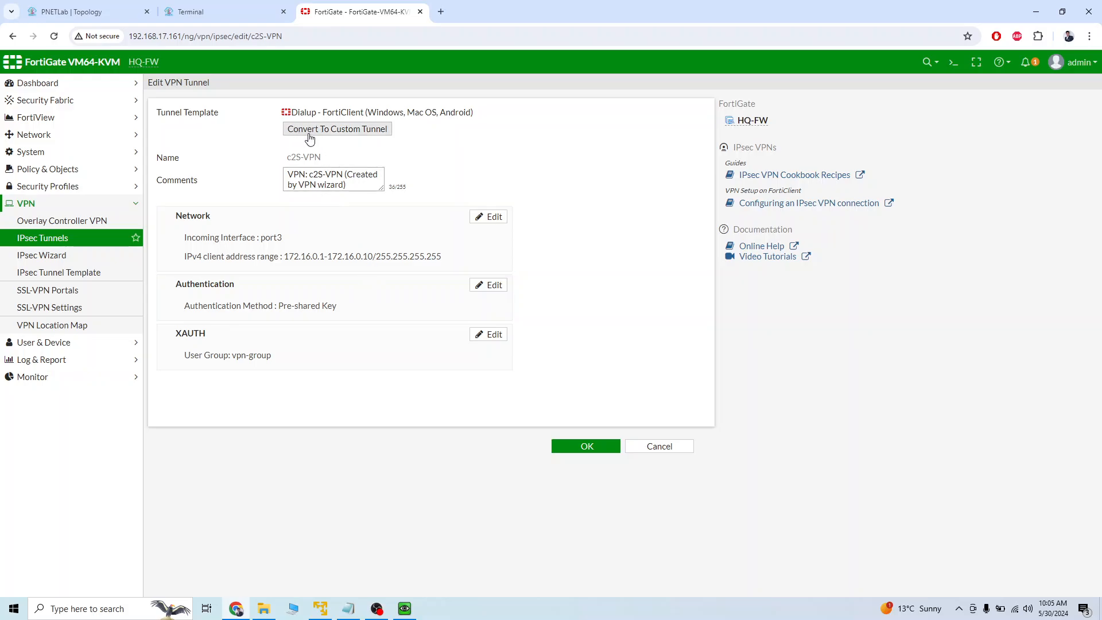
pyautogui.click(319, 133)
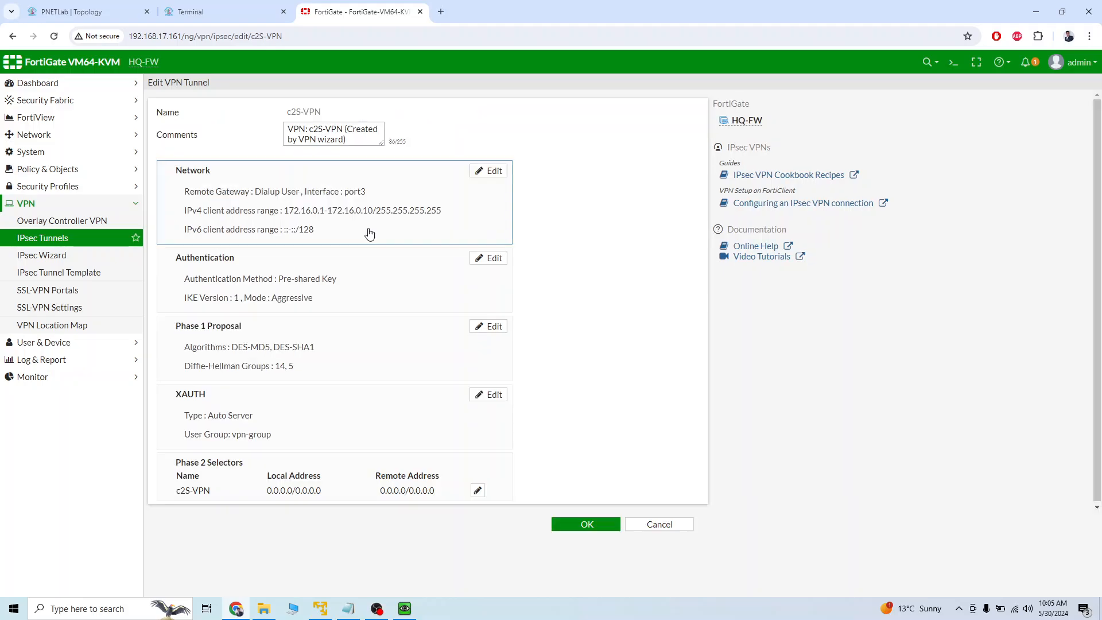
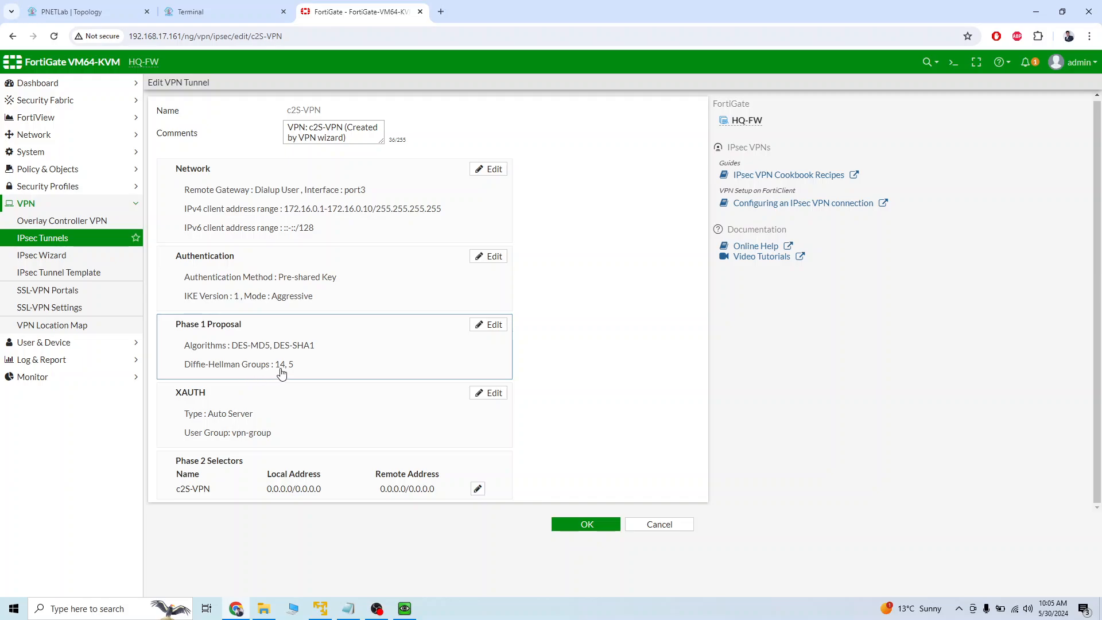
# Switch to the Winserver console showing FortiClient's new VPN connection form.
pyautogui.click(208, 10)
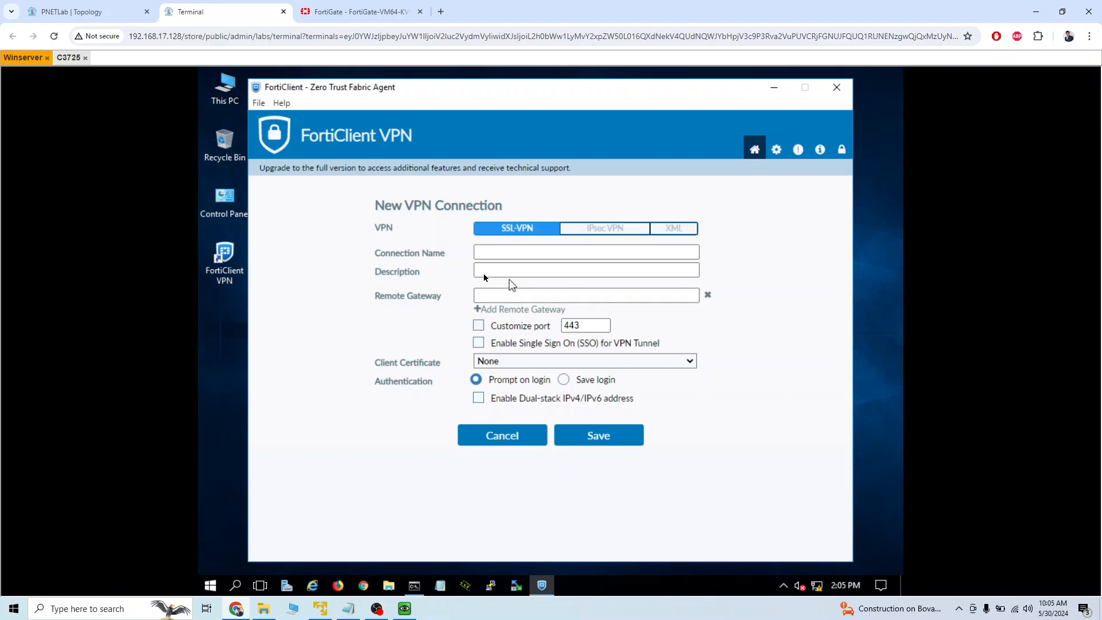
pyautogui.click(499, 253)
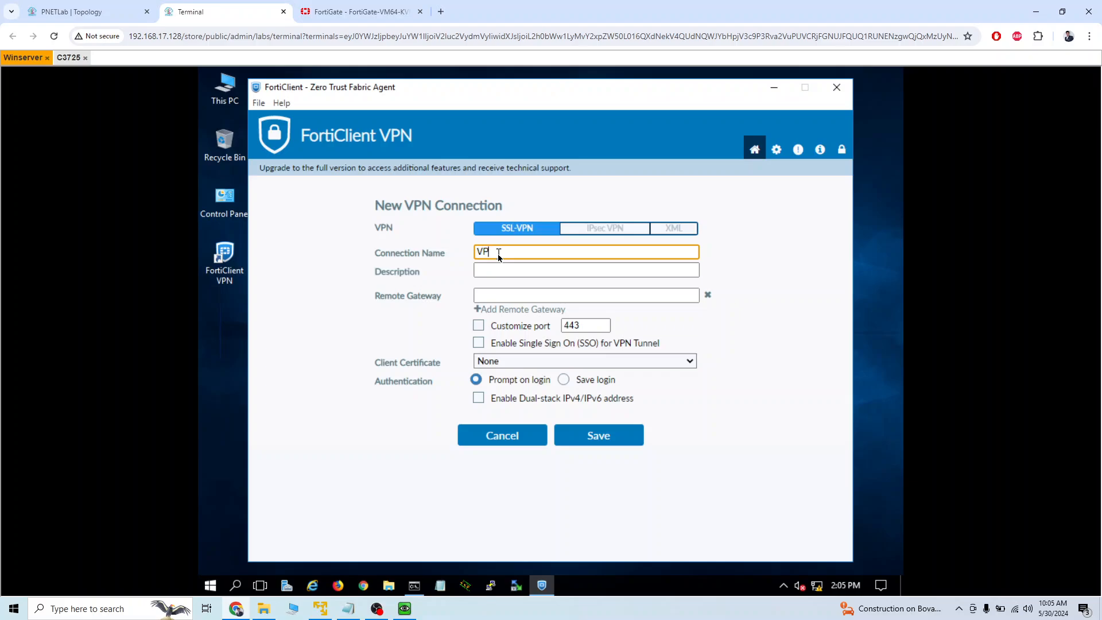
pyautogui.click(520, 295)
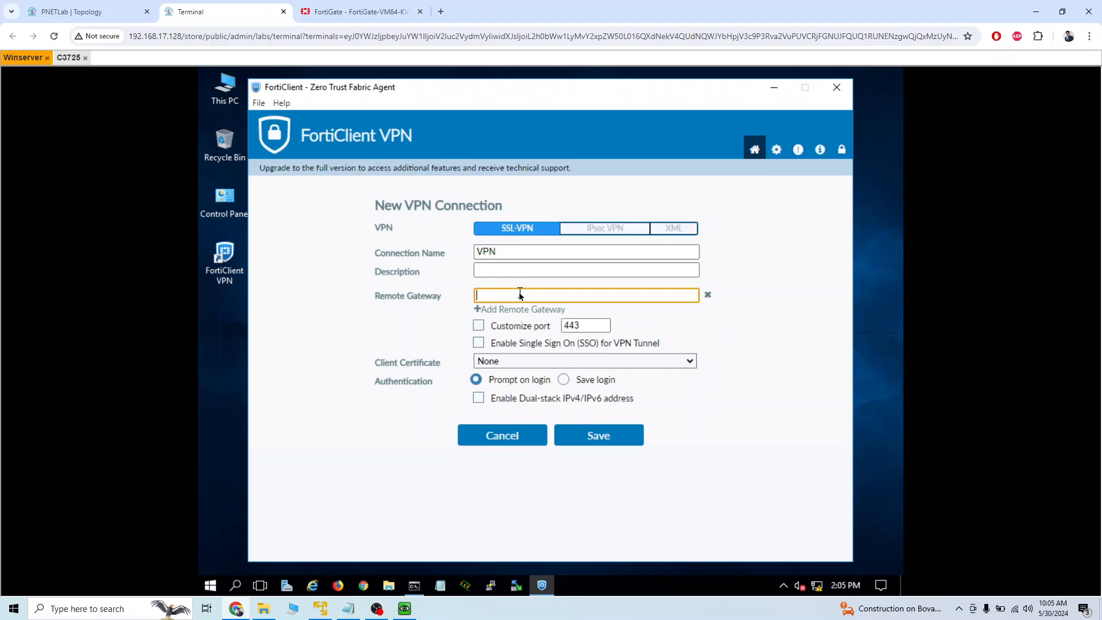
pyautogui.write('65.65.65.65')
pyautogui.click(564, 381)
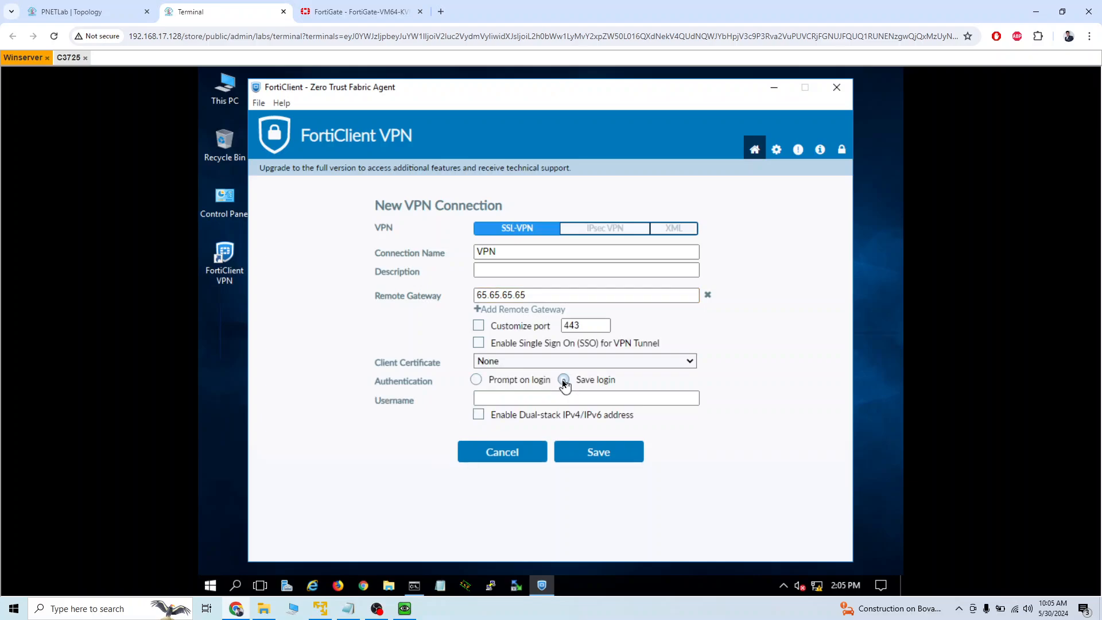
pyautogui.click(504, 401)
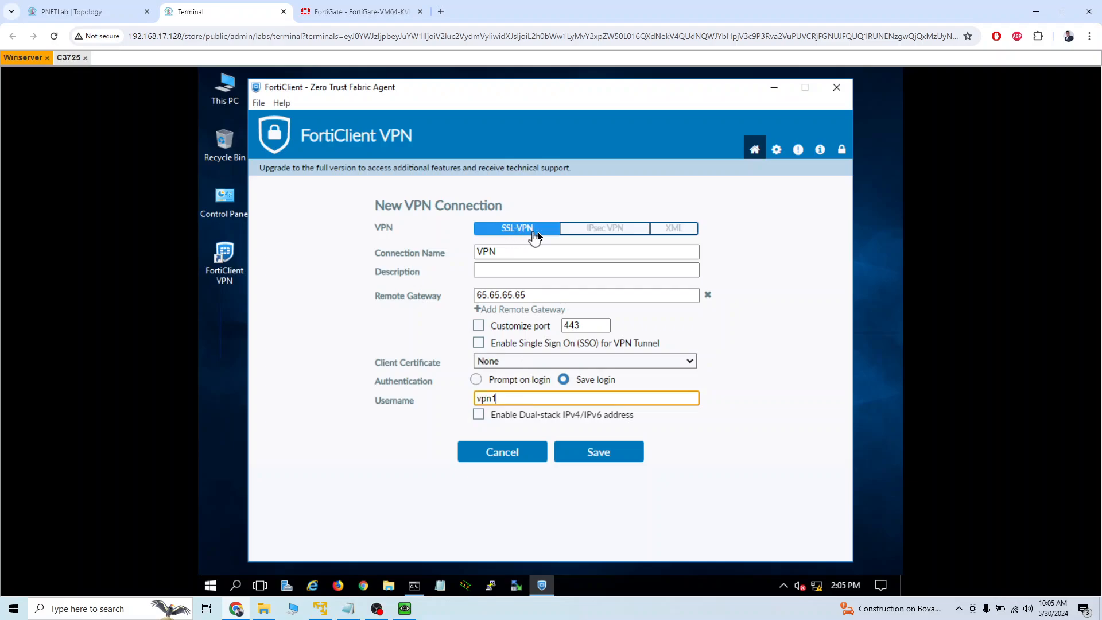
# Set the connection type to IPsec VPN, name it VPN and set the remote gateway to 65.65.65.65.
pyautogui.click(607, 233)
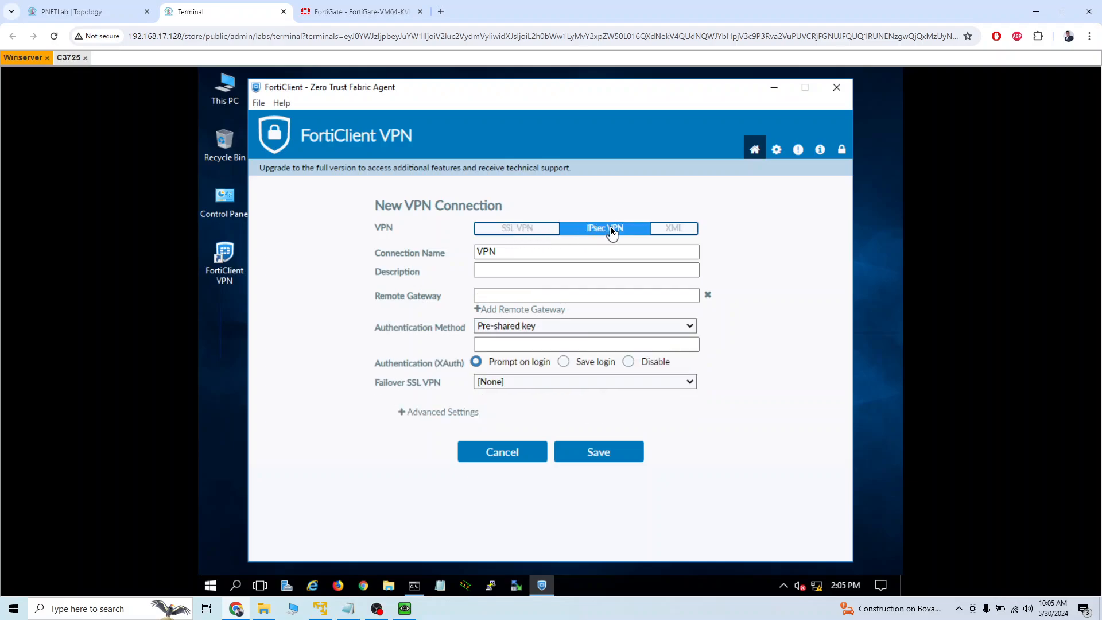
pyautogui.click(517, 252)
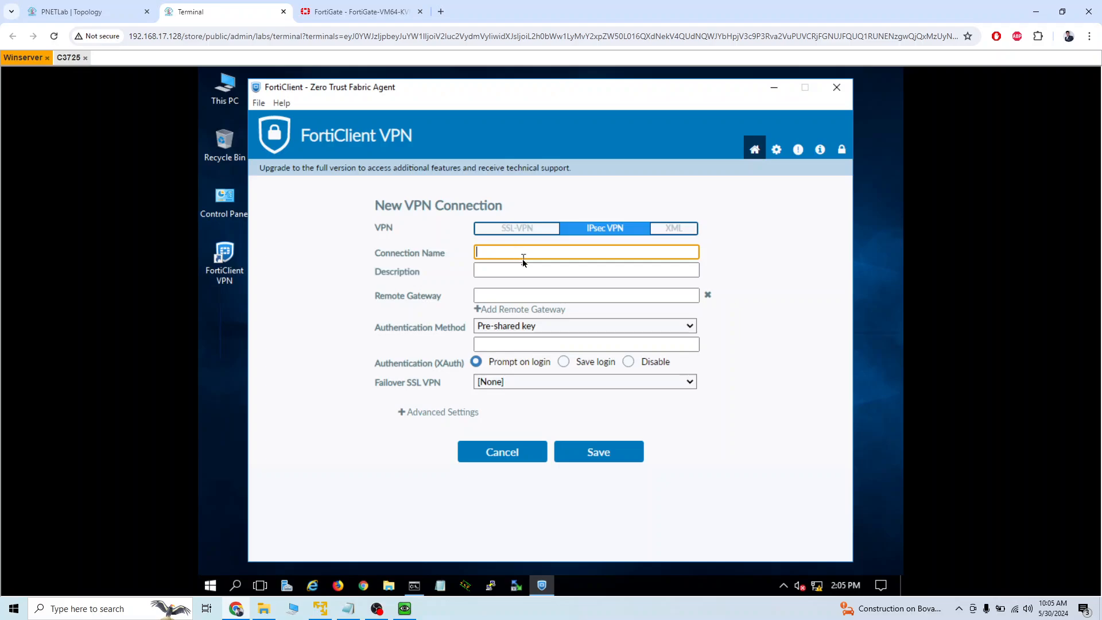
pyautogui.write('VPN')
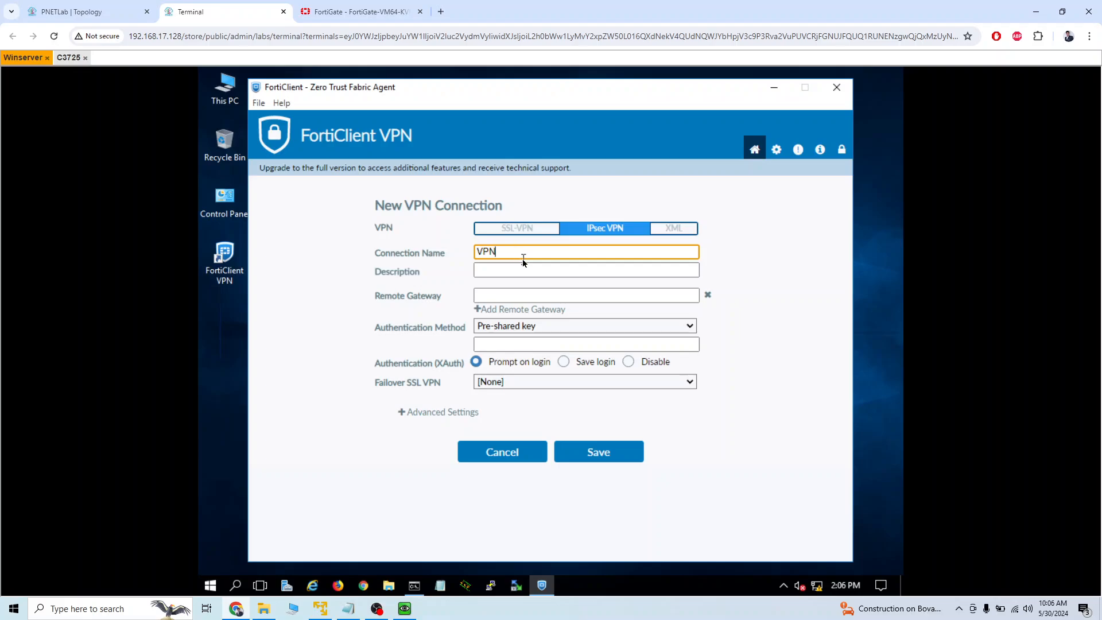
pyautogui.click(487, 296)
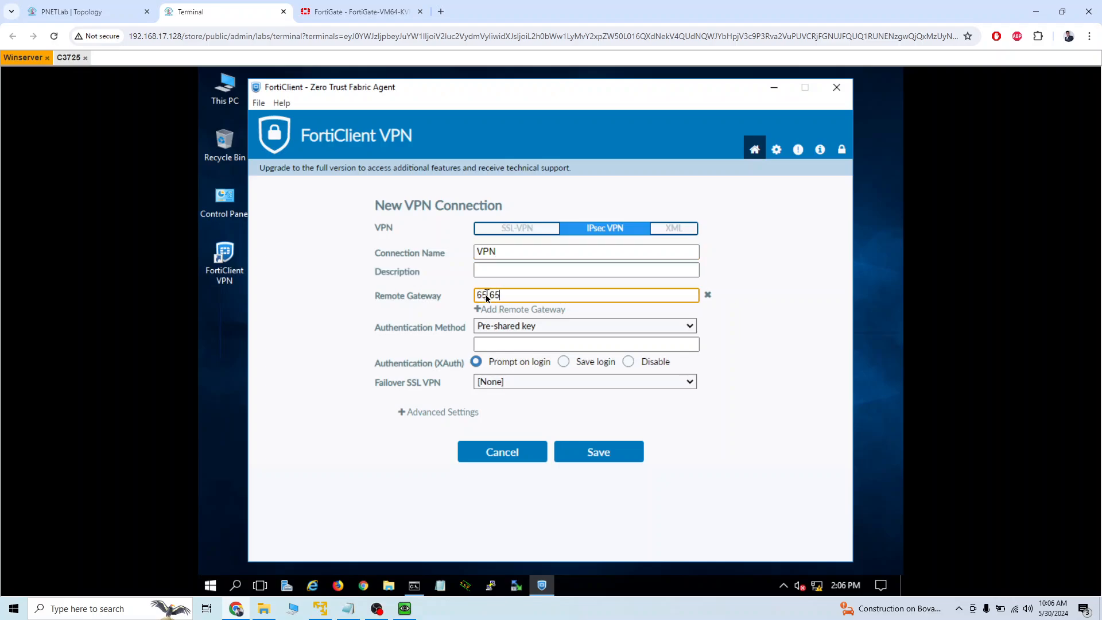
pyautogui.write('65.65.65.656')
pyautogui.press('BackSpace')
# Enter the pre-shared key and set XAuth to Save login with the username vpn1.
pyautogui.click(529, 343)
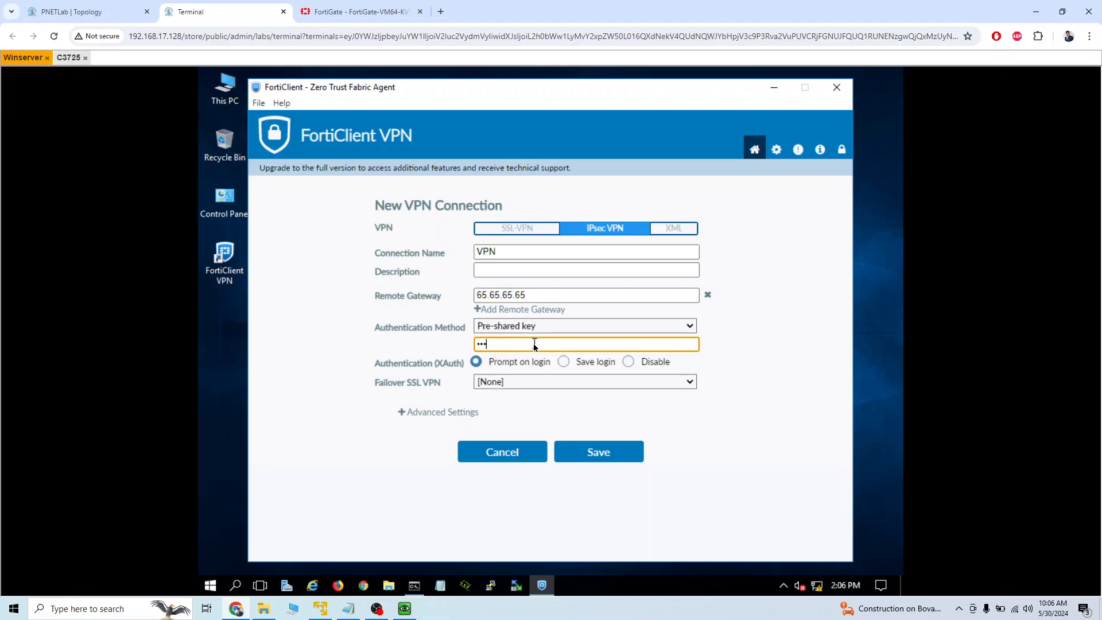
pyautogui.click(563, 362)
pyautogui.click(539, 400)
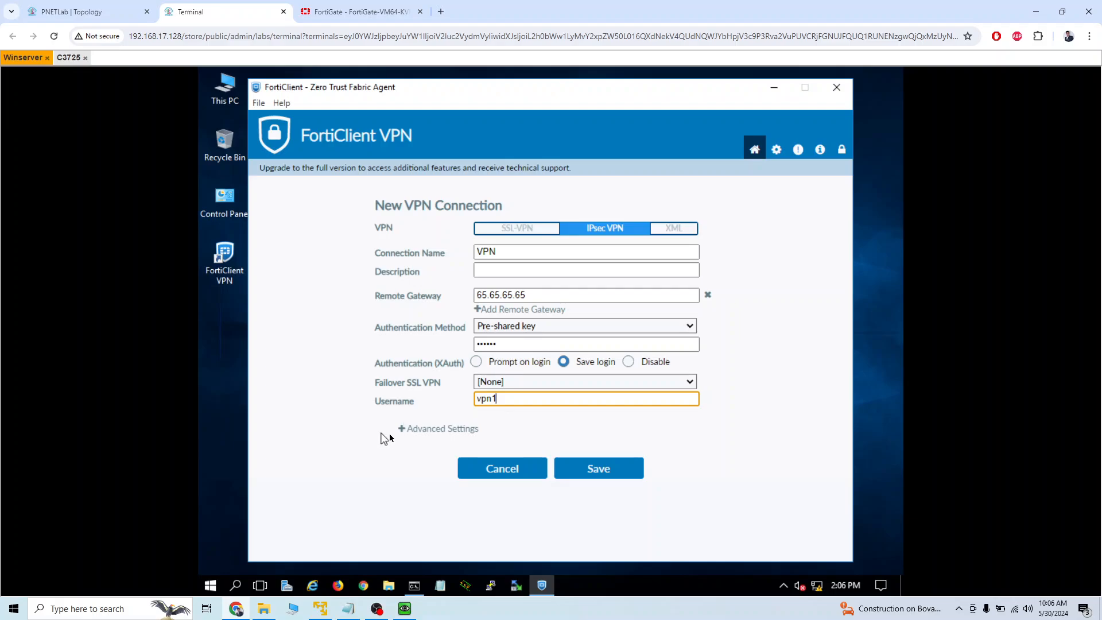
# Expand the connection's advanced Phase 1 settings and set the first IKE proposal's encryption to DES.
pyautogui.click(410, 429)
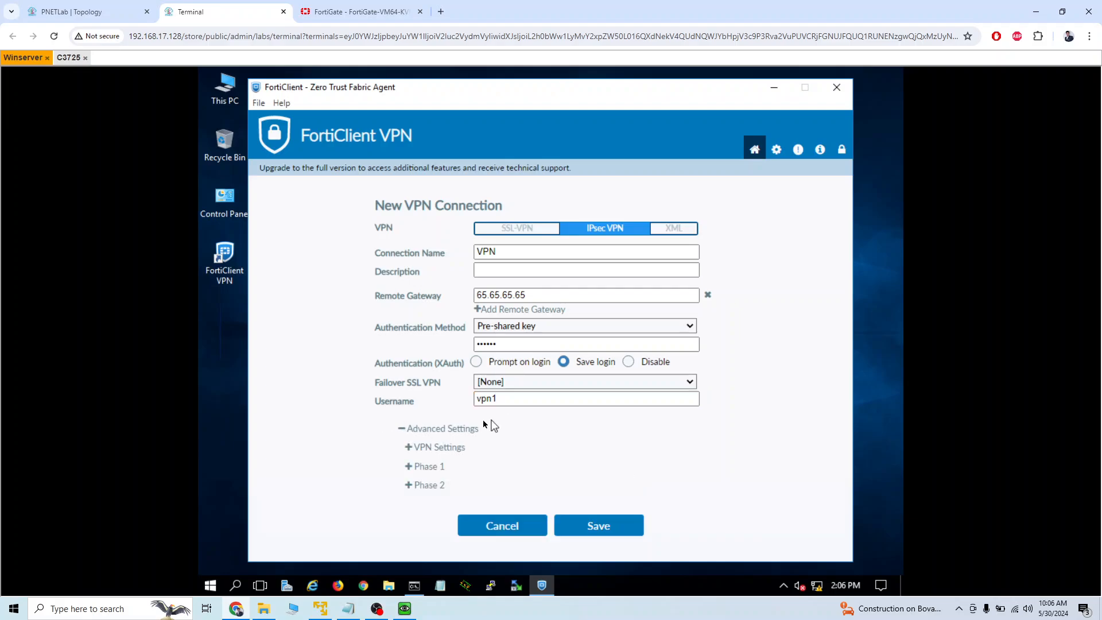
pyautogui.click(409, 466)
pyautogui.scroll(-3, 548, 433)
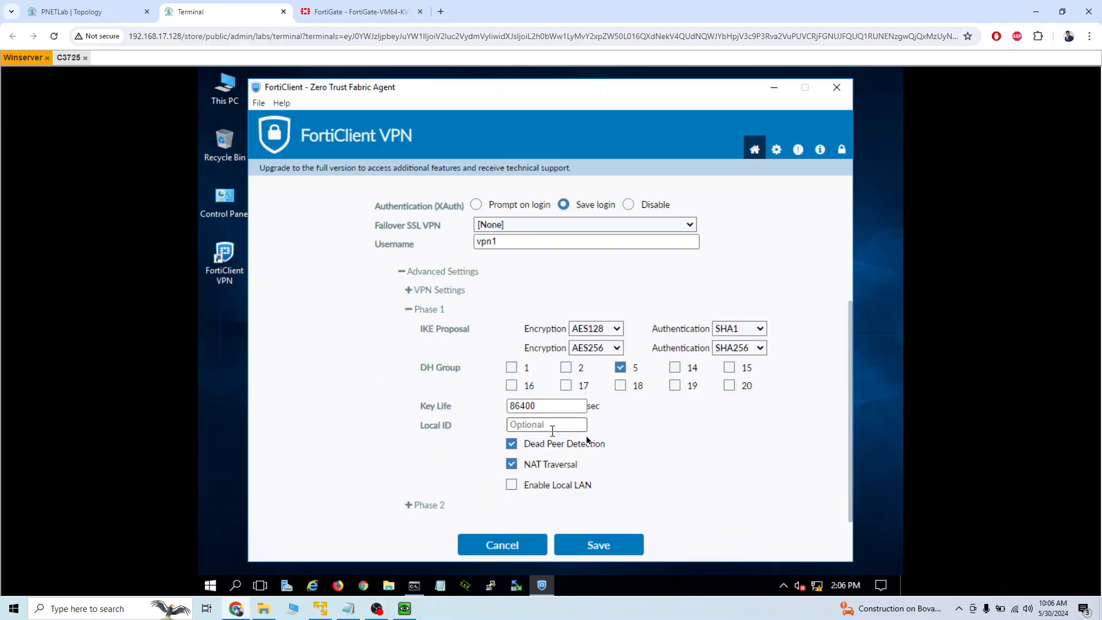
pyautogui.click(608, 331)
pyautogui.click(582, 342)
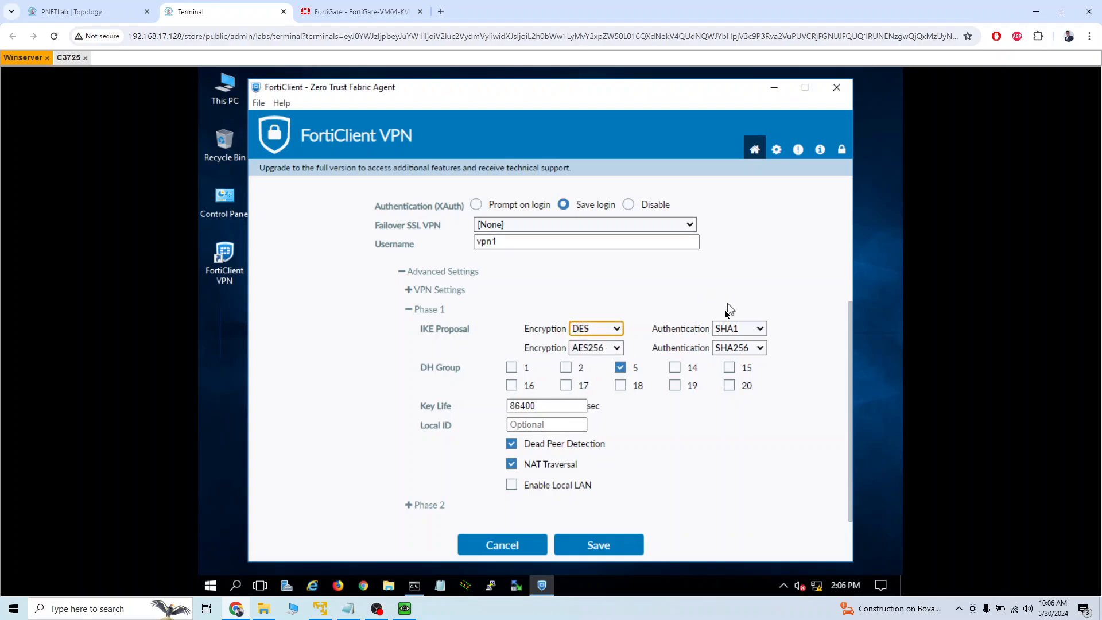
# Check the Phase 1 algorithms in the FortiGate web interface and match them in FortiClient: first authentication MD5, second proposal DES with SHA1.
pyautogui.click(115, 11)
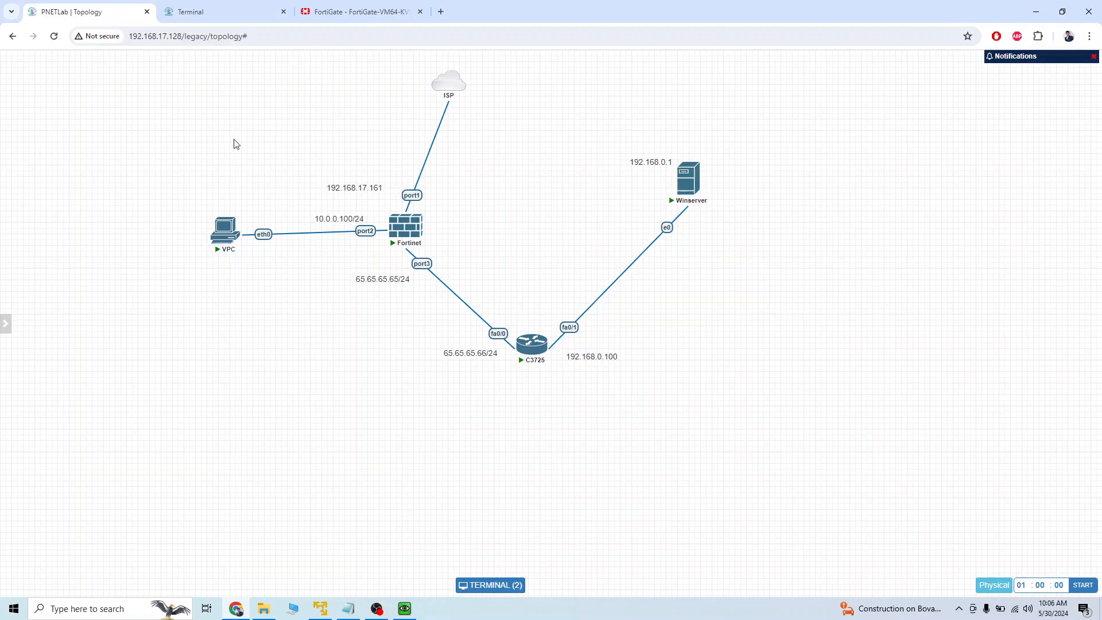
pyautogui.click(304, 17)
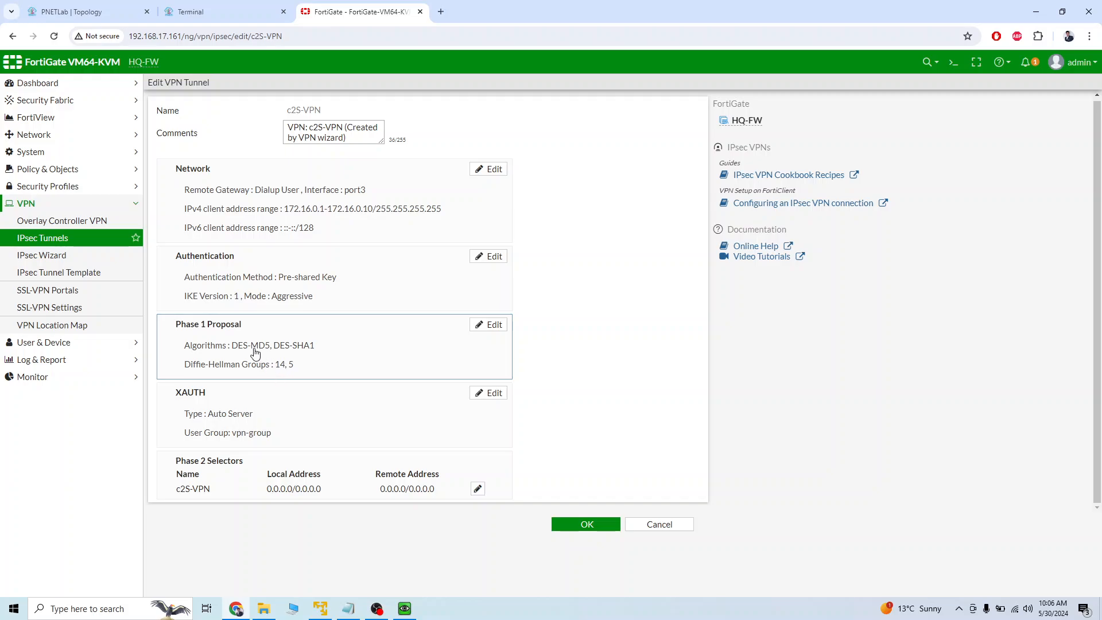
pyautogui.click(252, 12)
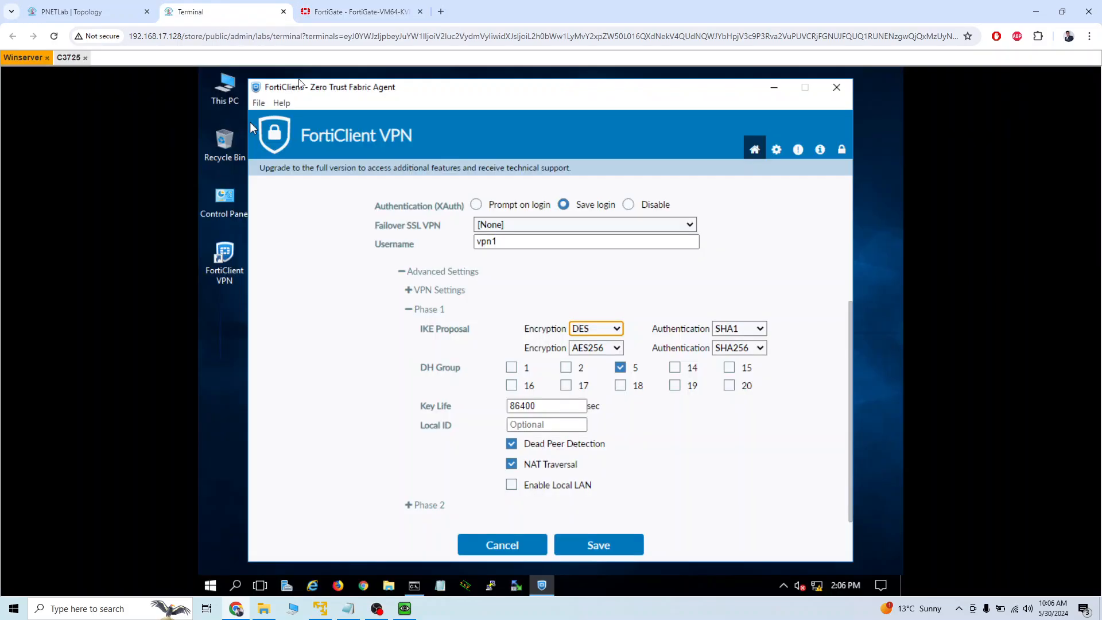
pyautogui.click(745, 329)
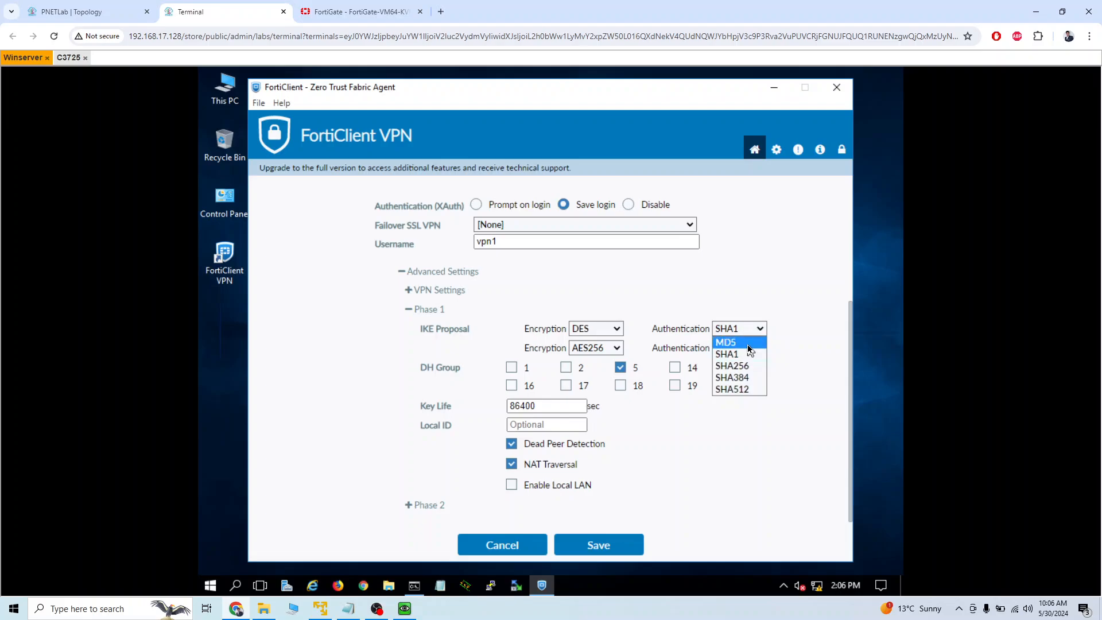
pyautogui.click(748, 344)
pyautogui.click(615, 349)
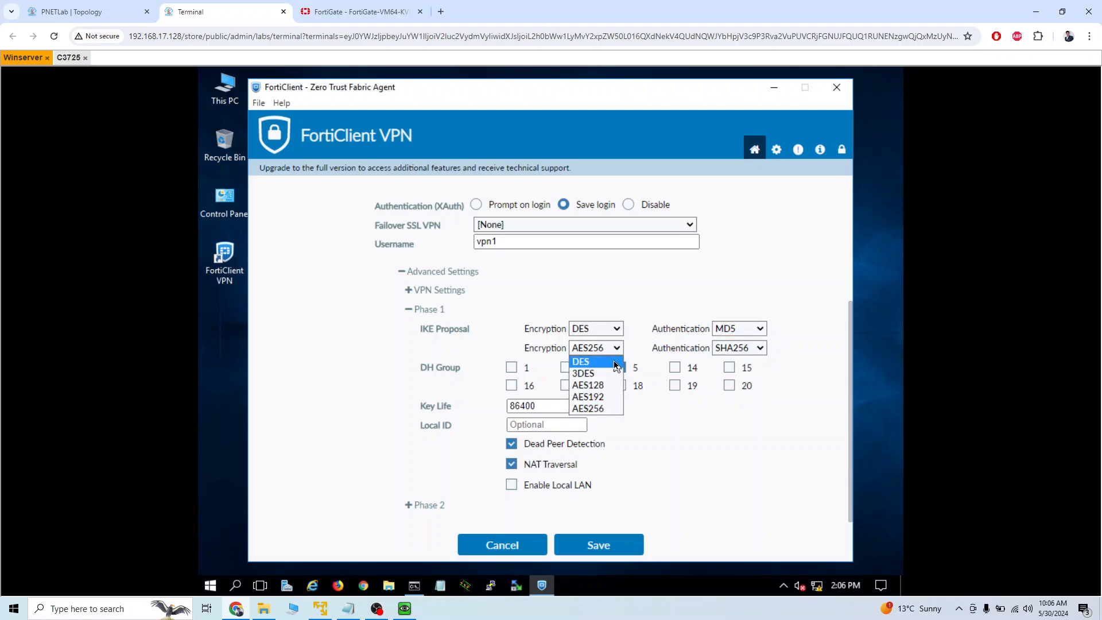
pyautogui.click(616, 362)
pyautogui.click(749, 349)
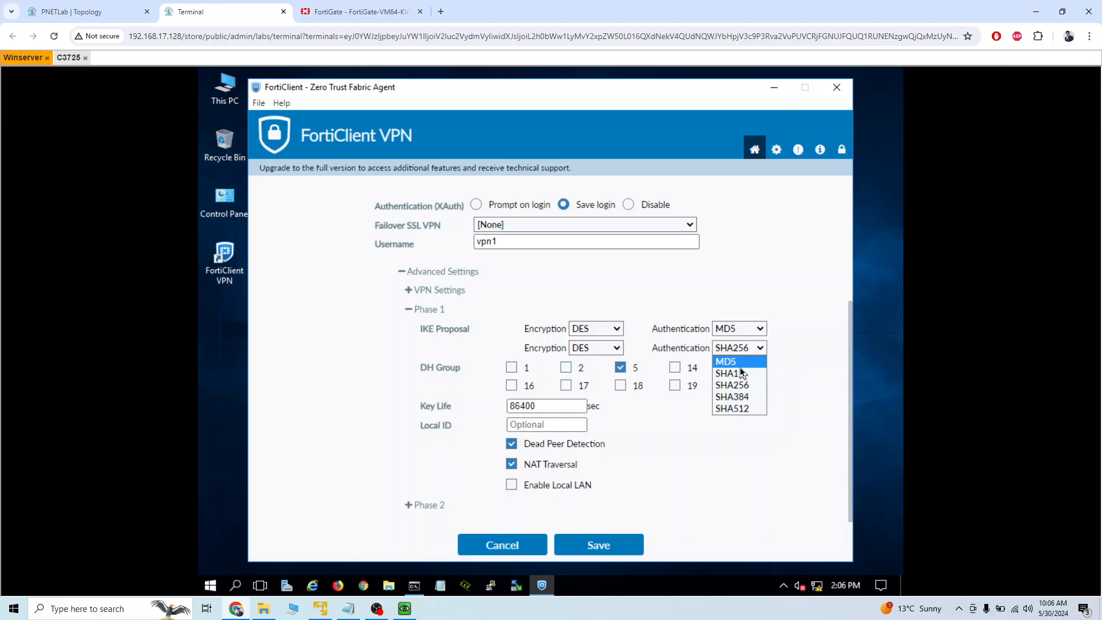
pyautogui.click(740, 373)
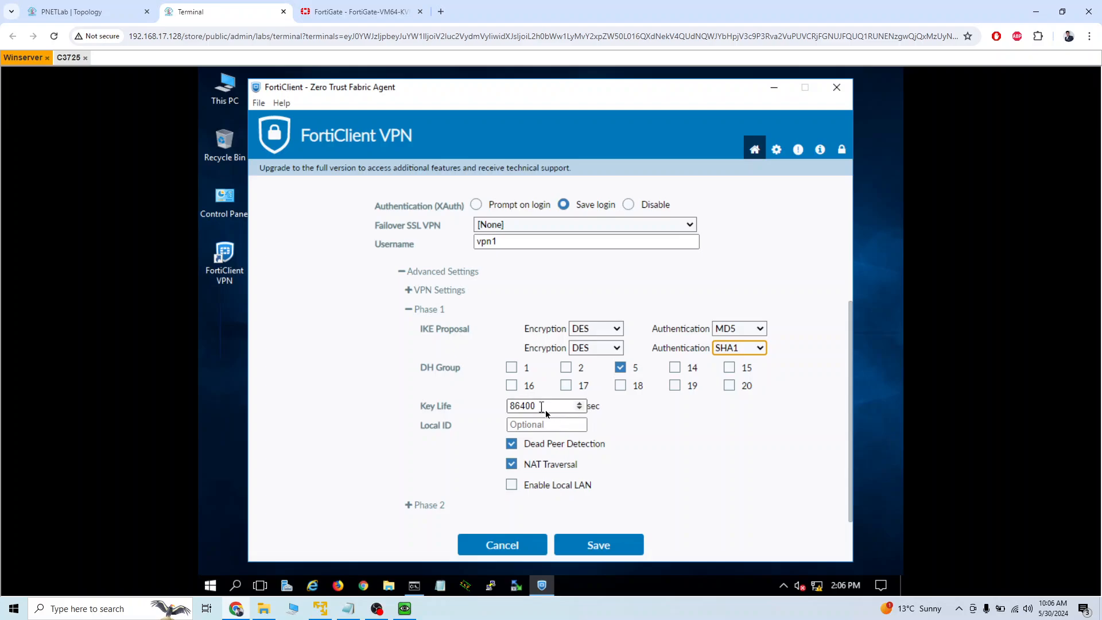
# Expand FortiClient's Phase 2 settings and, in the FortiGate web interface, show the advanced Phase 2 settings of the c2S-VPN selector.
pyautogui.click(407, 504)
pyautogui.scroll(-2, 627, 439)
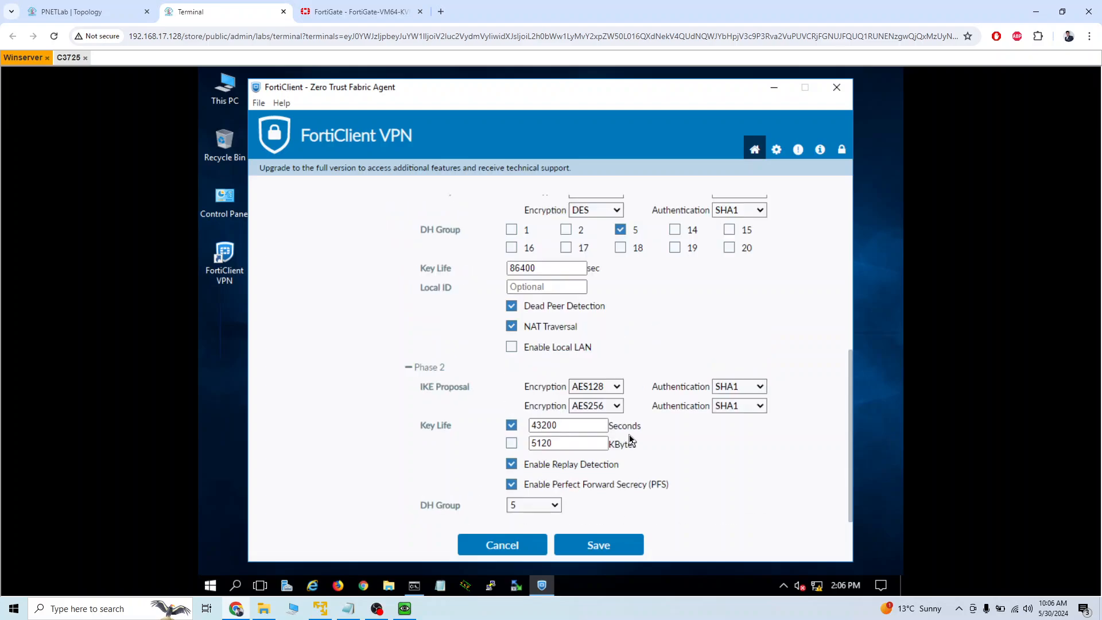
pyautogui.click(326, 15)
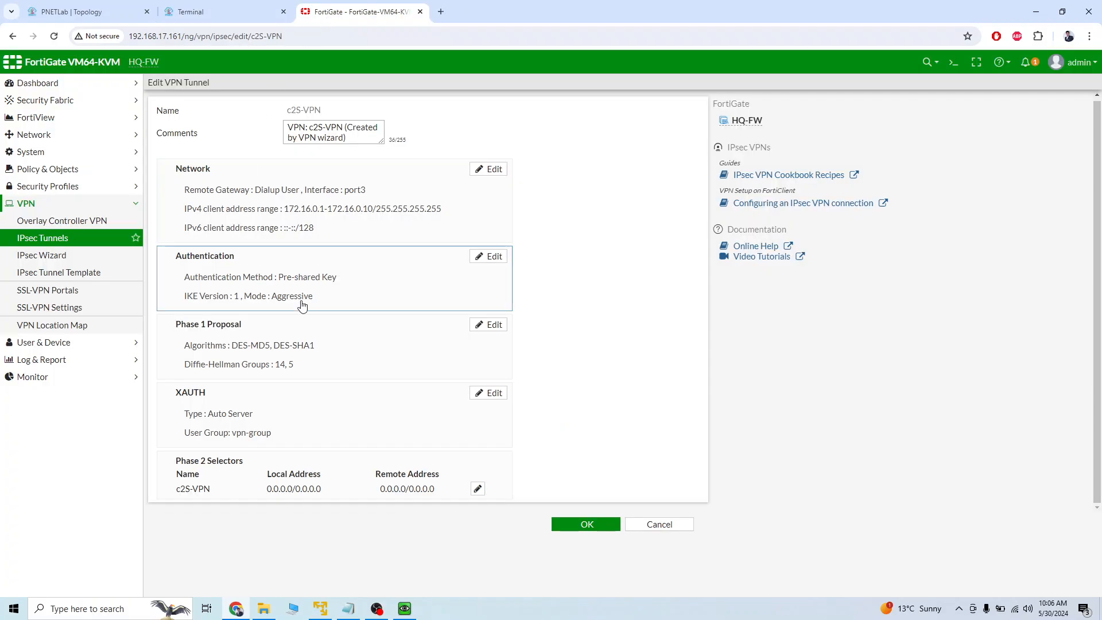
pyautogui.click(475, 490)
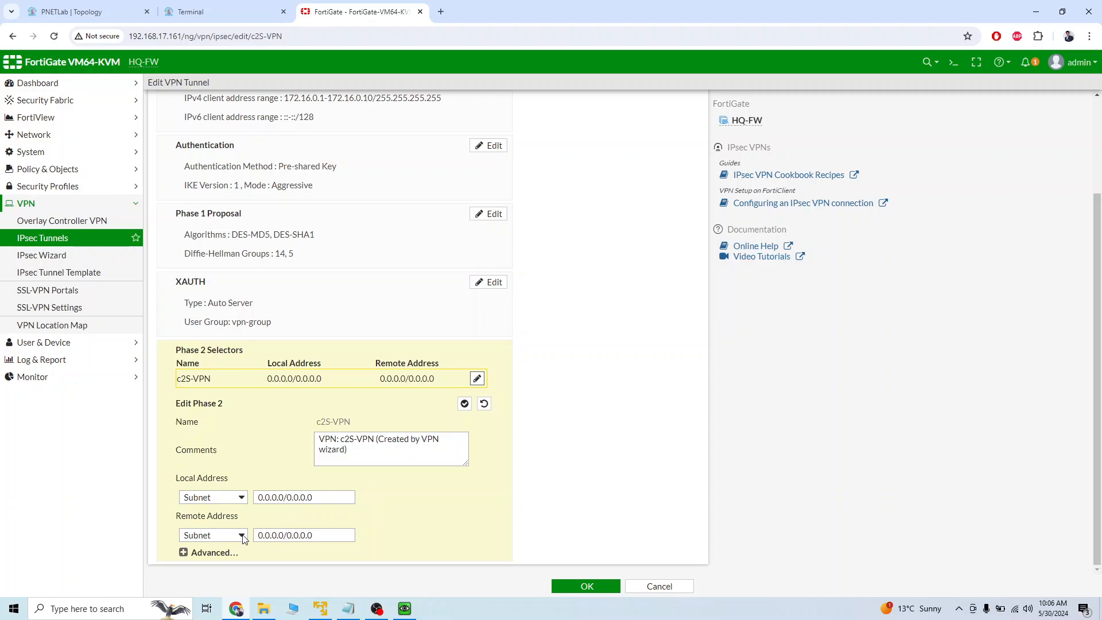
pyautogui.click(196, 551)
pyautogui.scroll(-4, 314, 410)
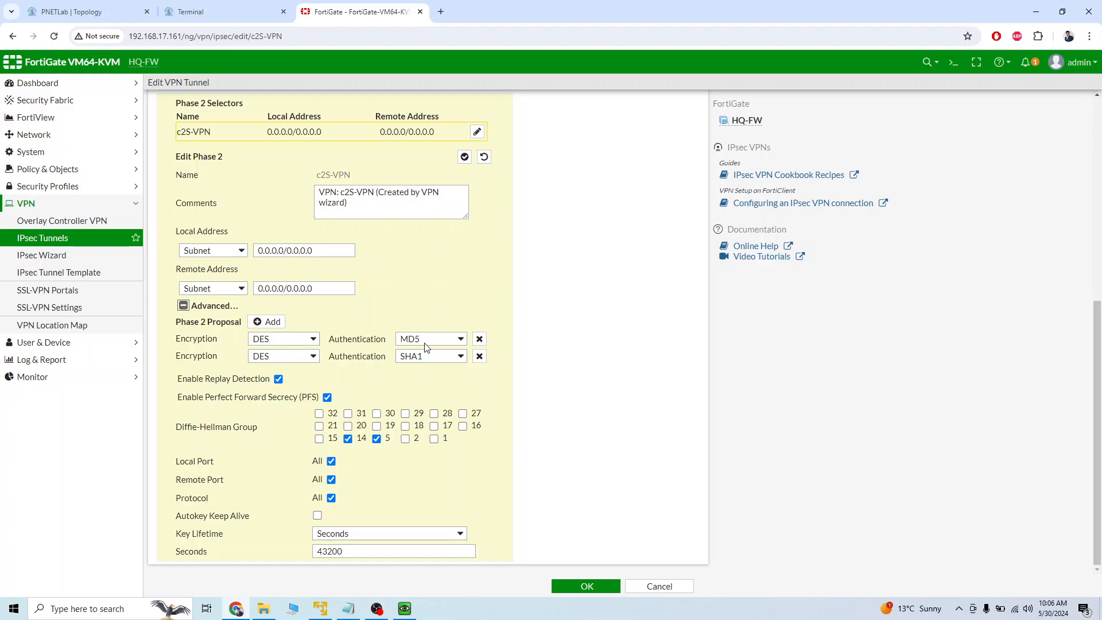
# Switch to the Winserver console and set FortiClient's Phase 2 IKE proposals to DES with MD5 and DES with SHA1.
pyautogui.click(218, 11)
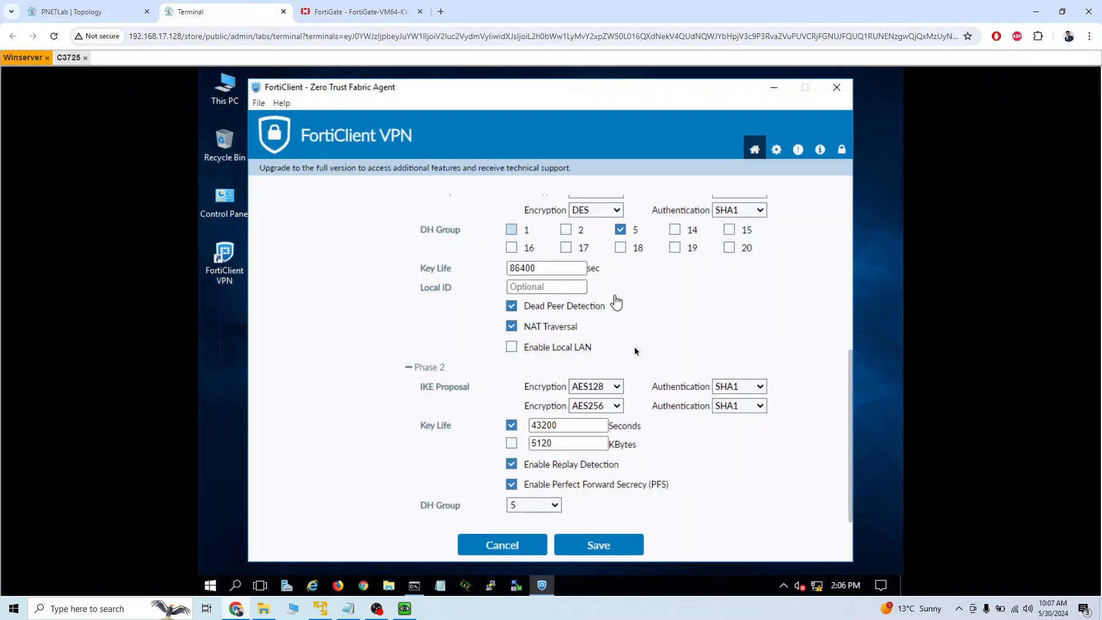
pyautogui.click(605, 391)
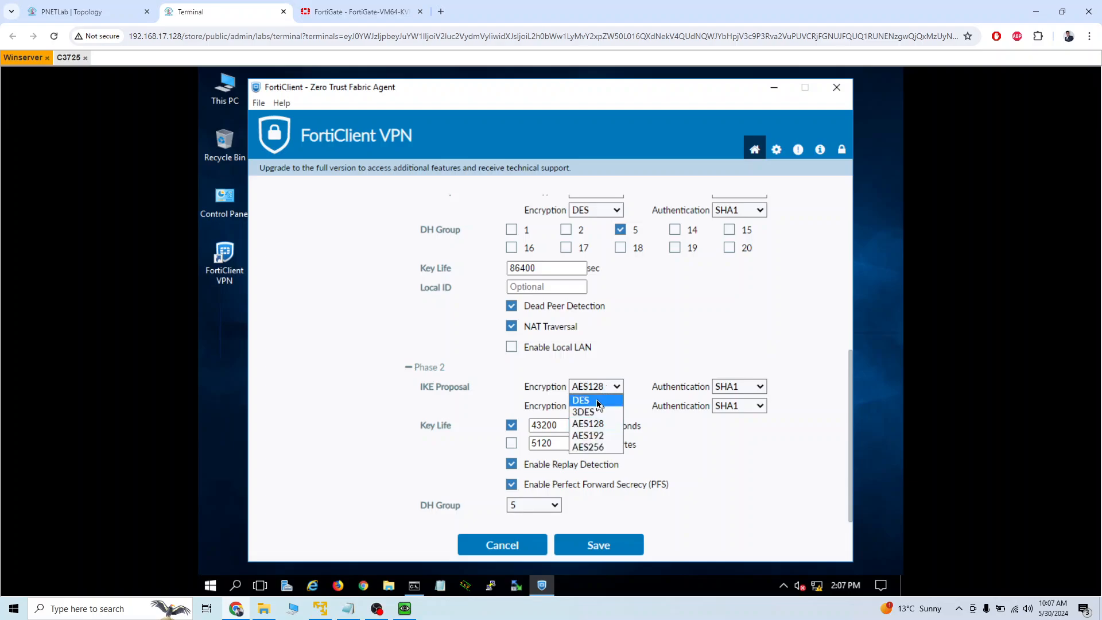
pyautogui.click(594, 401)
pyautogui.click(733, 390)
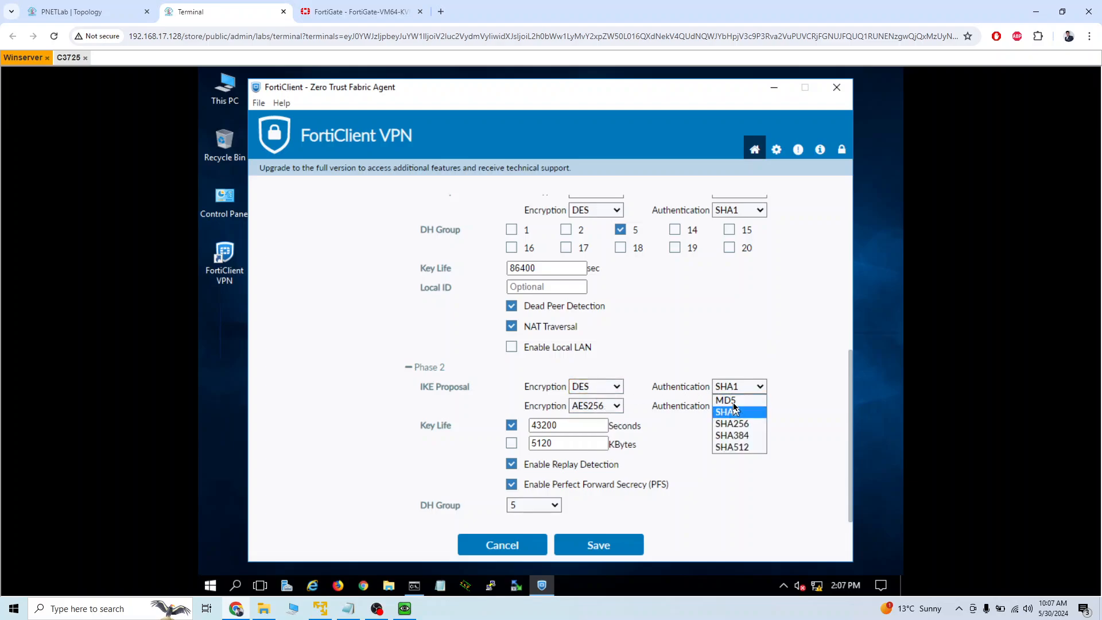
pyautogui.click(729, 408)
pyautogui.click(613, 406)
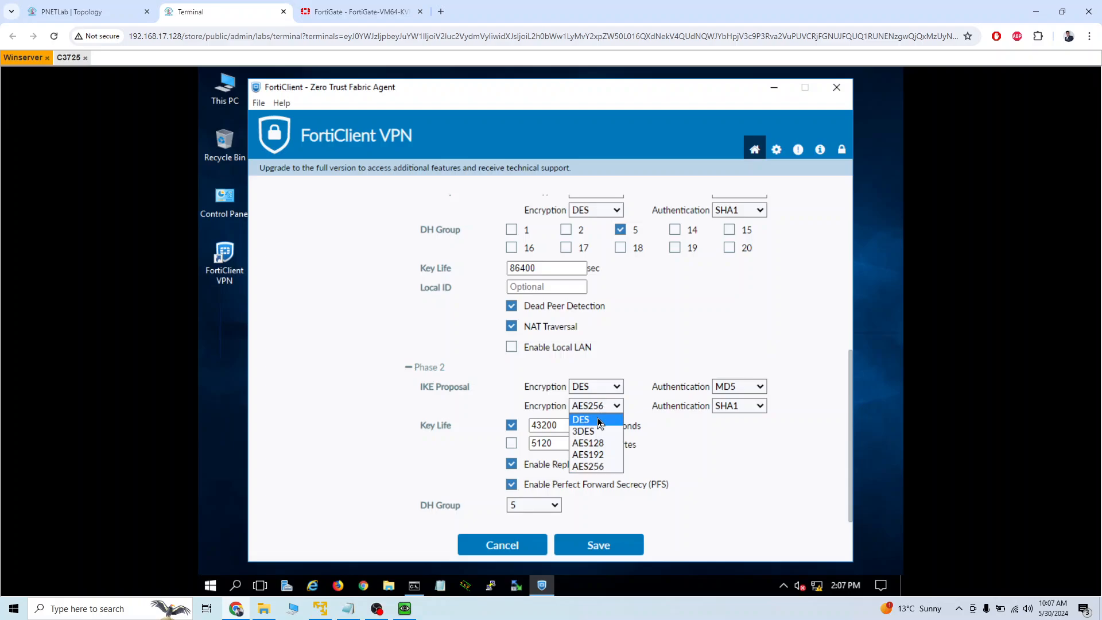
pyautogui.click(597, 419)
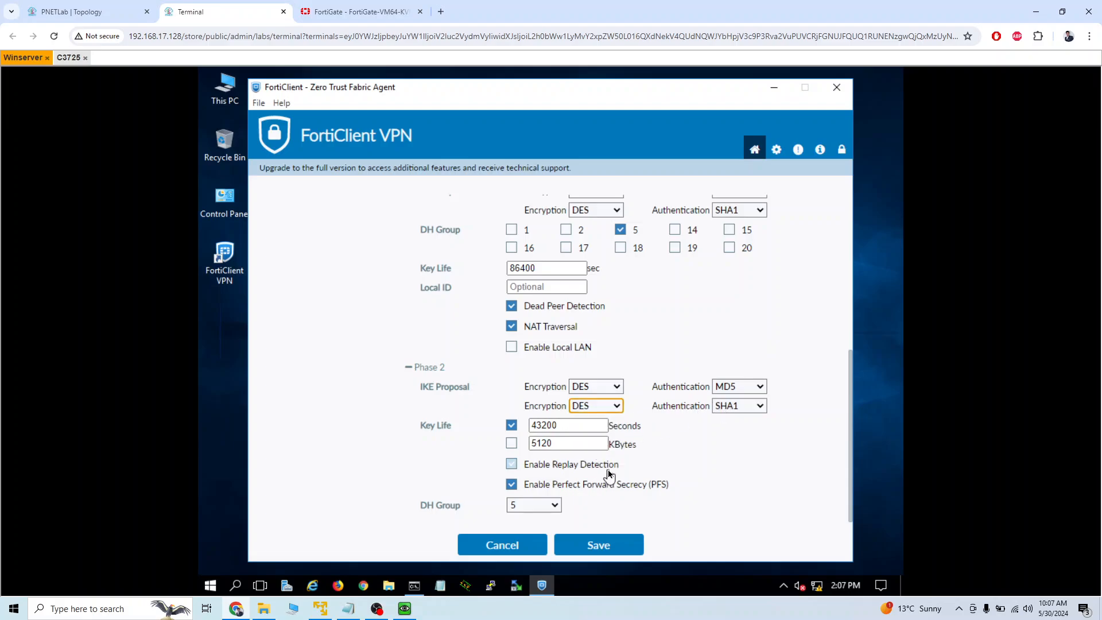
pyautogui.scroll(5, 622, 505)
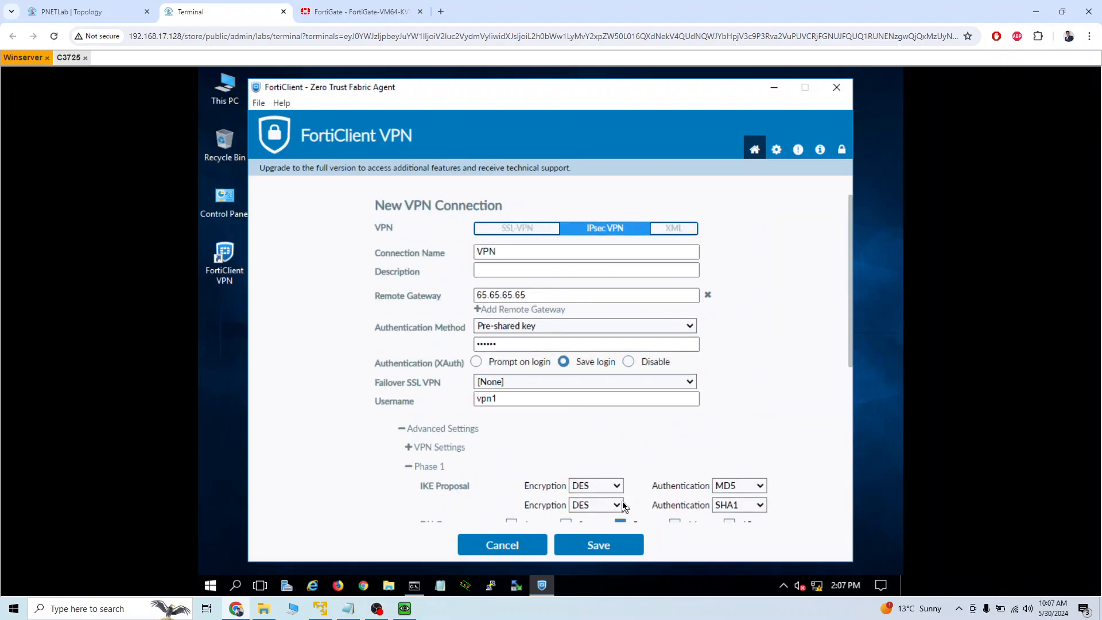
pyautogui.scroll(-5, 625, 494)
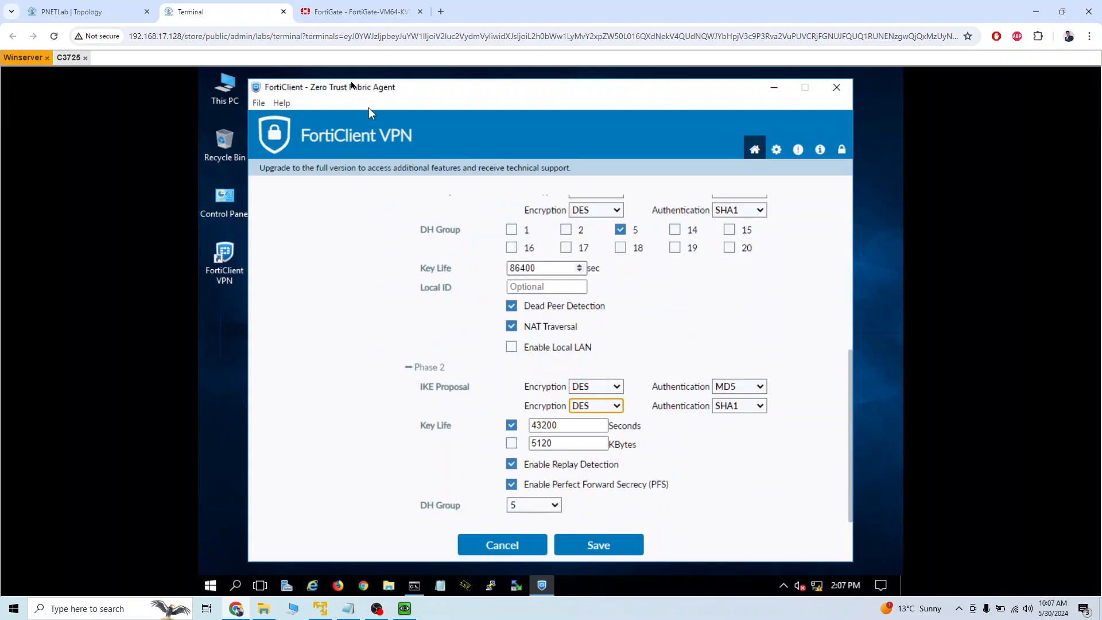
# Switch to the FortiGate web interface, save the c2S-VPN tunnel and open the IPsec Monitor.
pyautogui.click(357, 12)
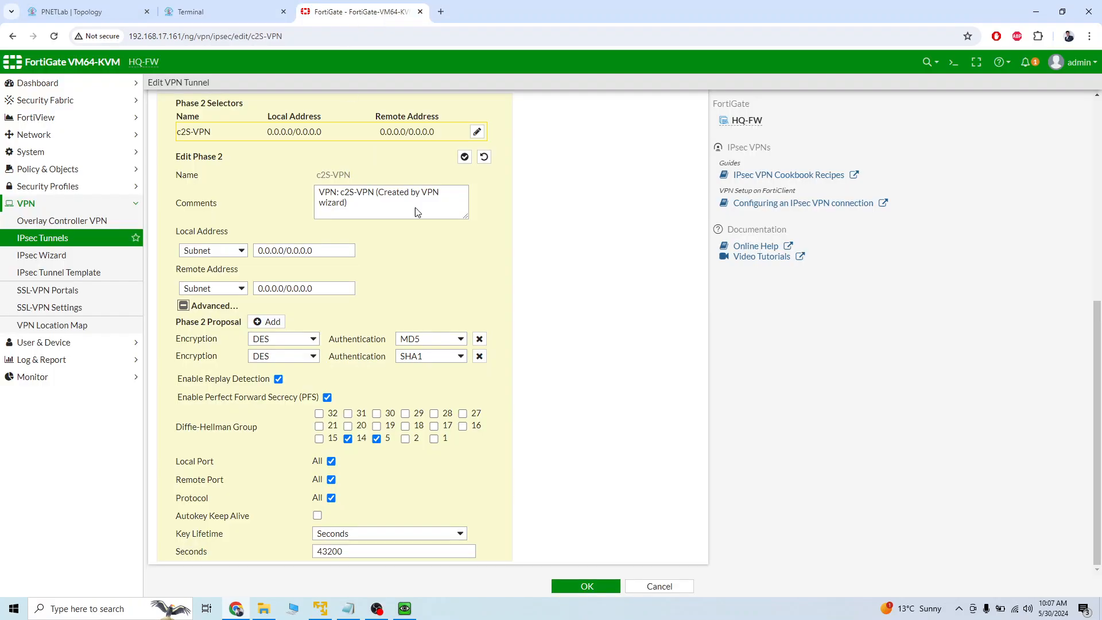
pyautogui.click(574, 585)
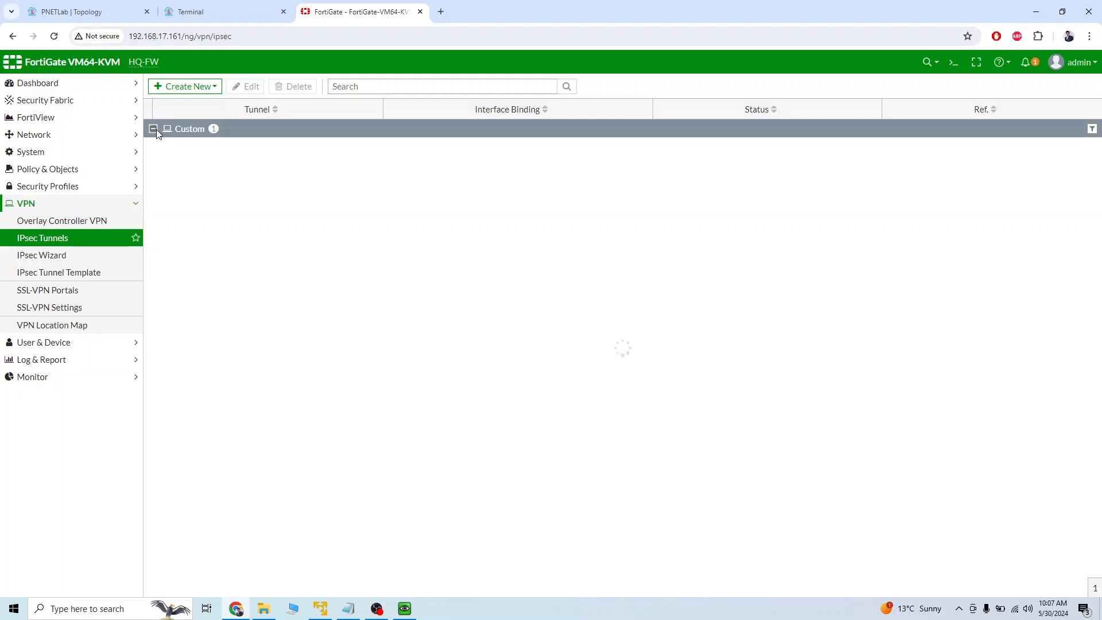
pyautogui.click(49, 377)
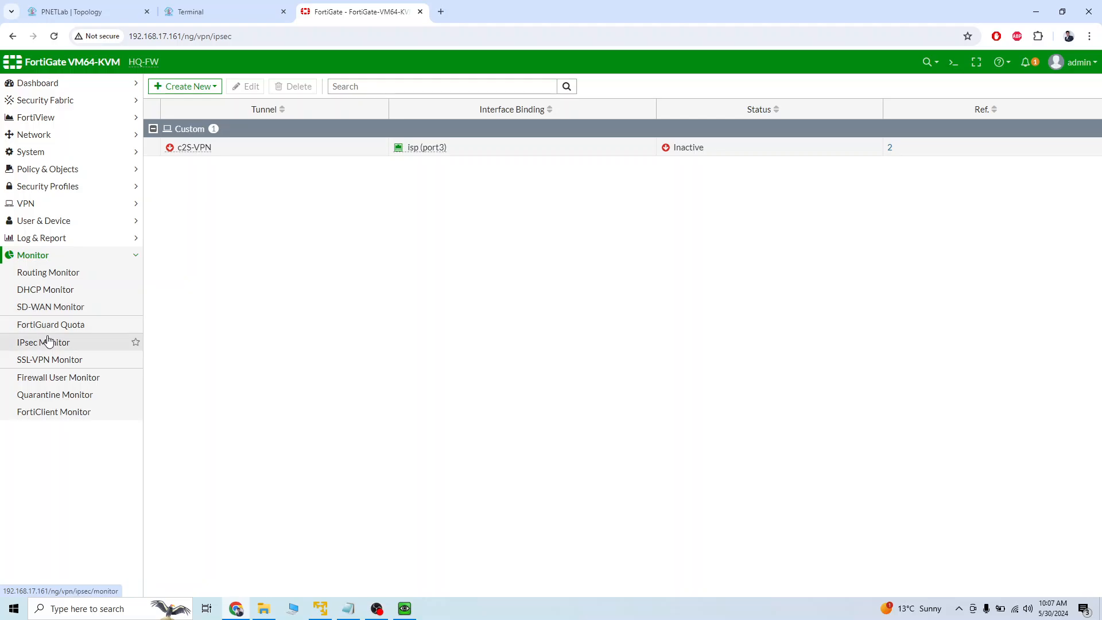
pyautogui.click(48, 342)
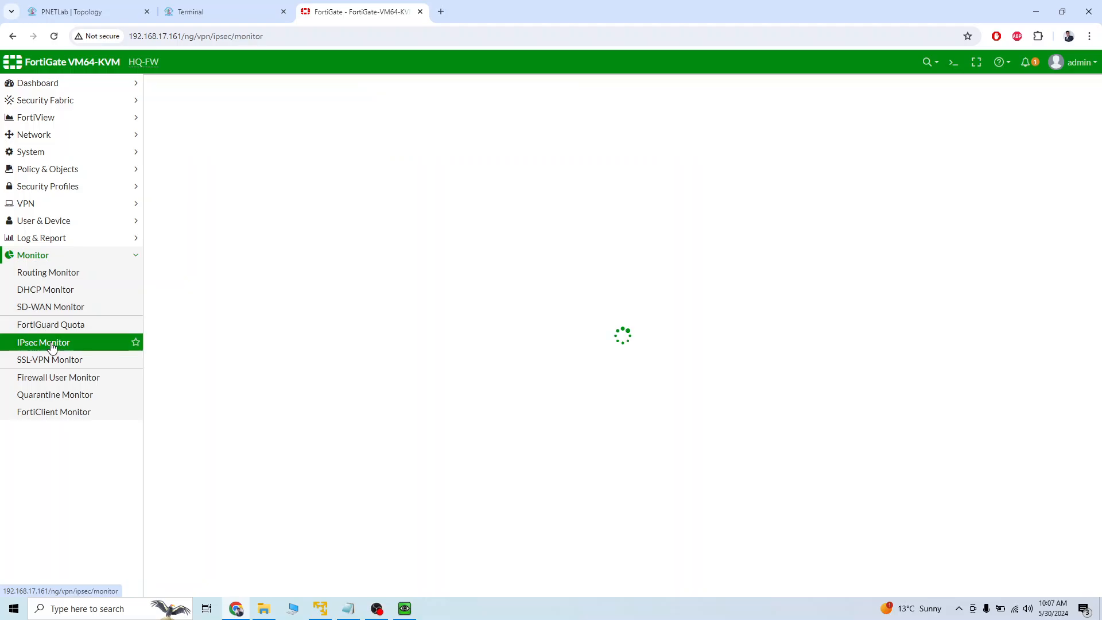
# Switch to the Winserver console, review the FortiClient connection's gateway, authentication, Phase 1 and Phase 2 settings, and save the connection.
pyautogui.click(230, 12)
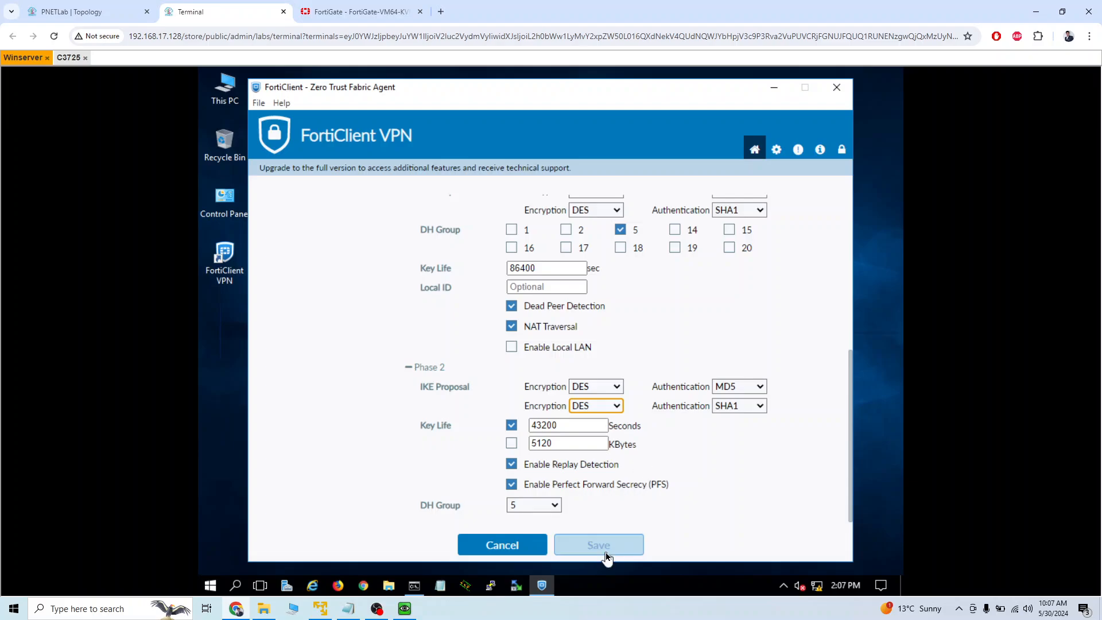
pyautogui.scroll(3, 646, 442)
pyautogui.scroll(3, 646, 439)
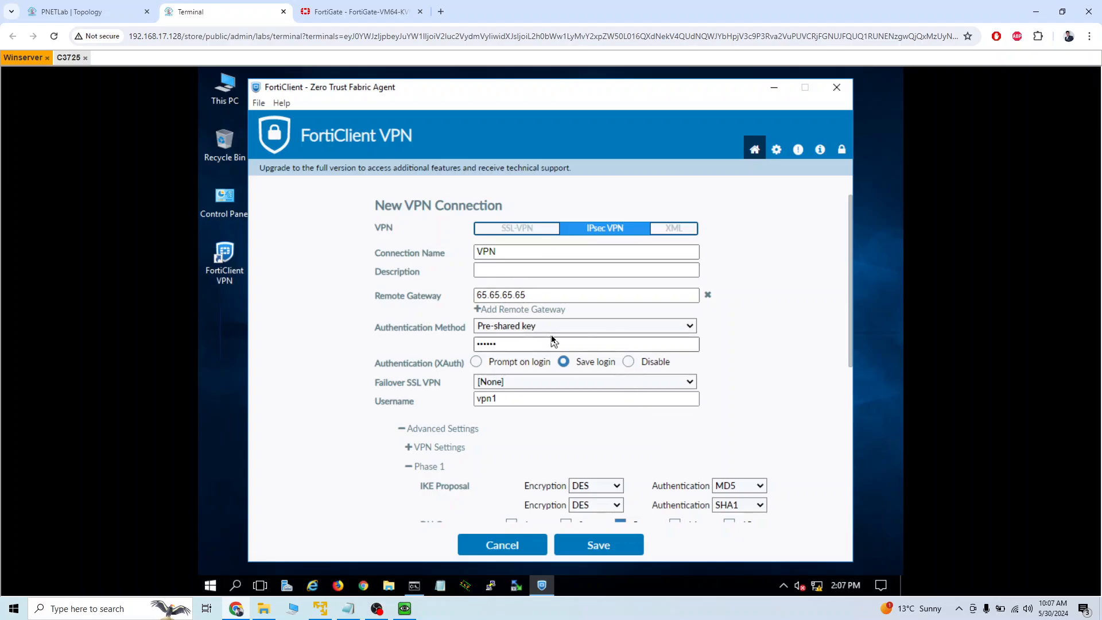
pyautogui.scroll(-1, 564, 346)
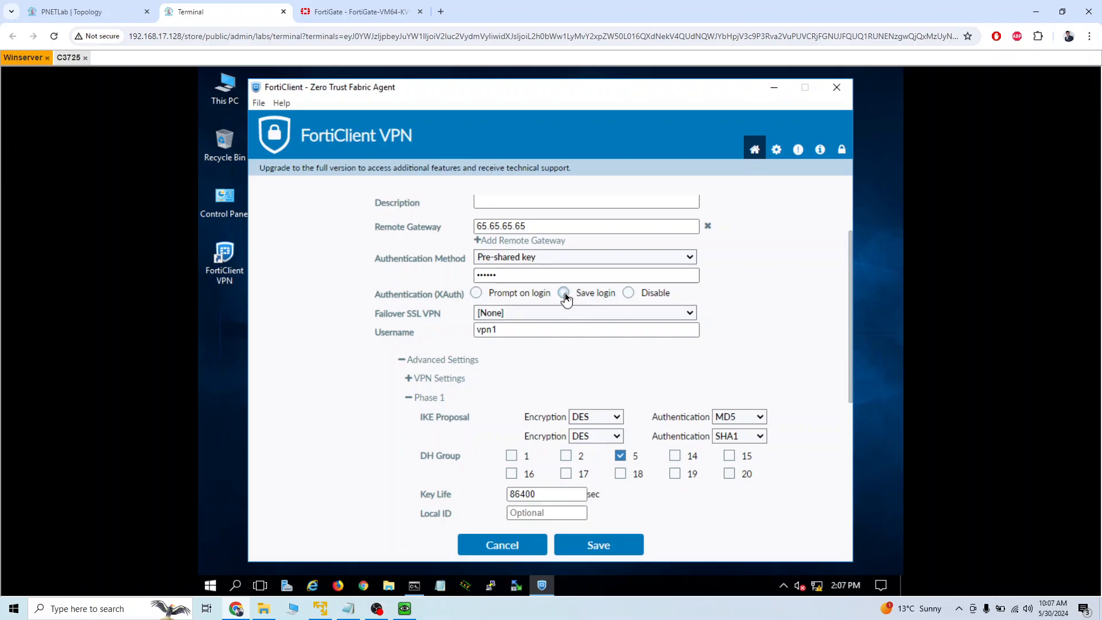
pyautogui.scroll(-2, 570, 353)
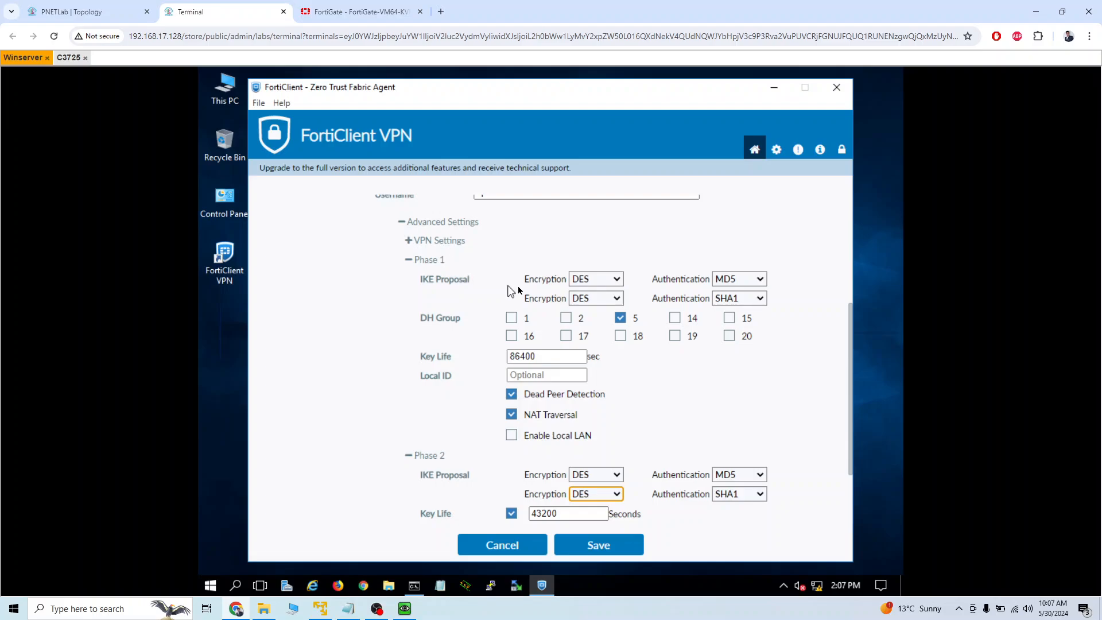
pyautogui.click(620, 317)
pyautogui.scroll(-1, 637, 361)
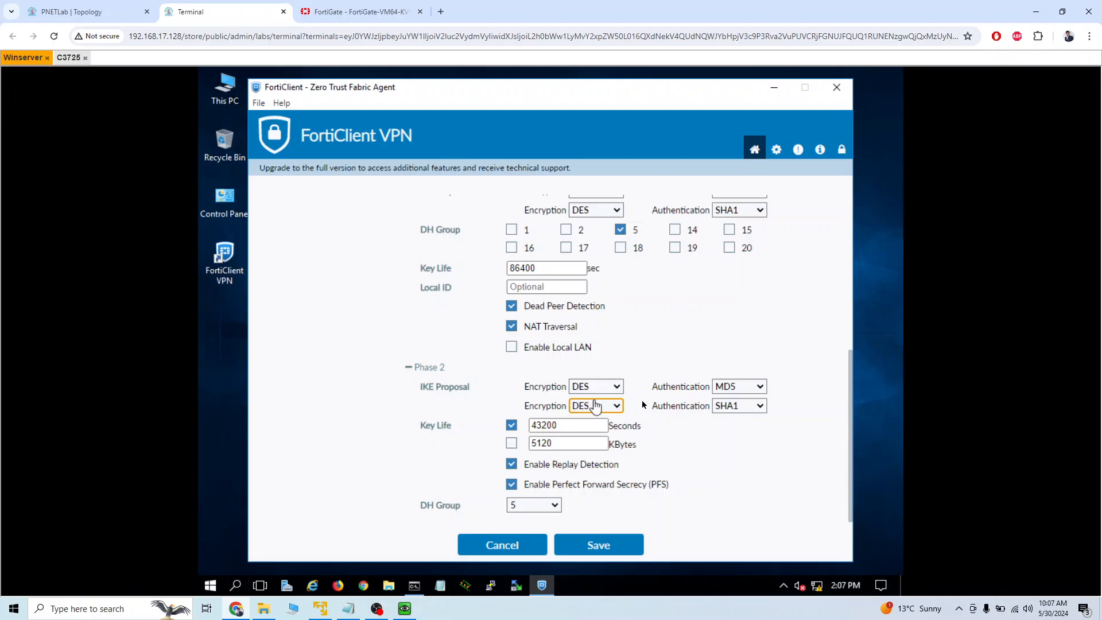
pyautogui.click(591, 544)
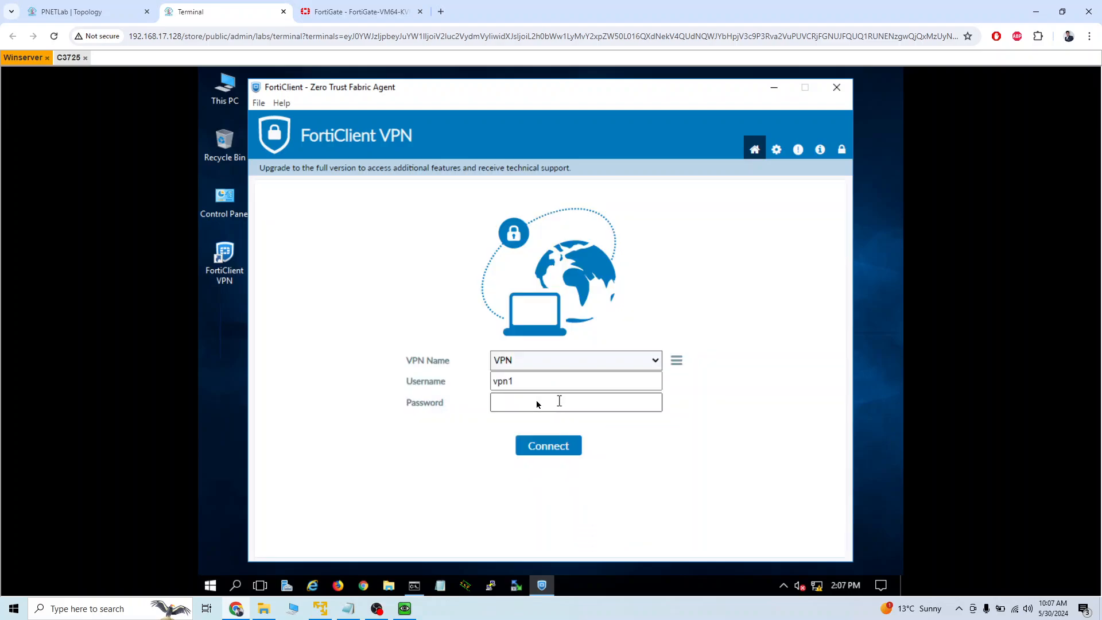
# Enter the account password for the VPN connection, connect it, and allow the PC to be discoverable on the new network.
pyautogui.click(537, 404)
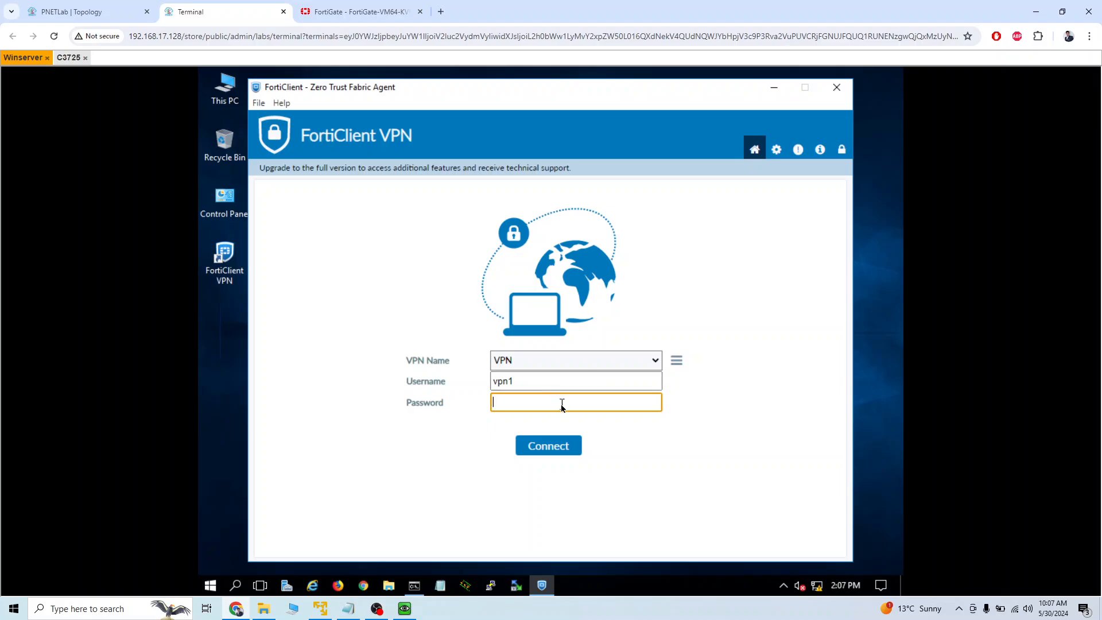
pyautogui.write('123')
pyautogui.click(655, 403)
pyautogui.click(561, 448)
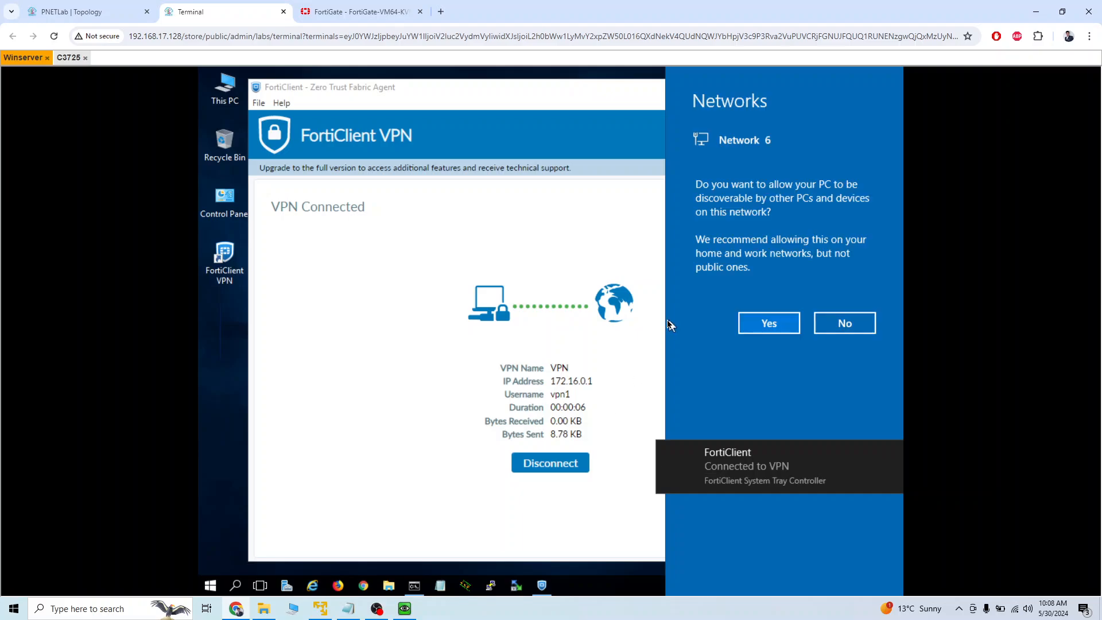
pyautogui.click(773, 324)
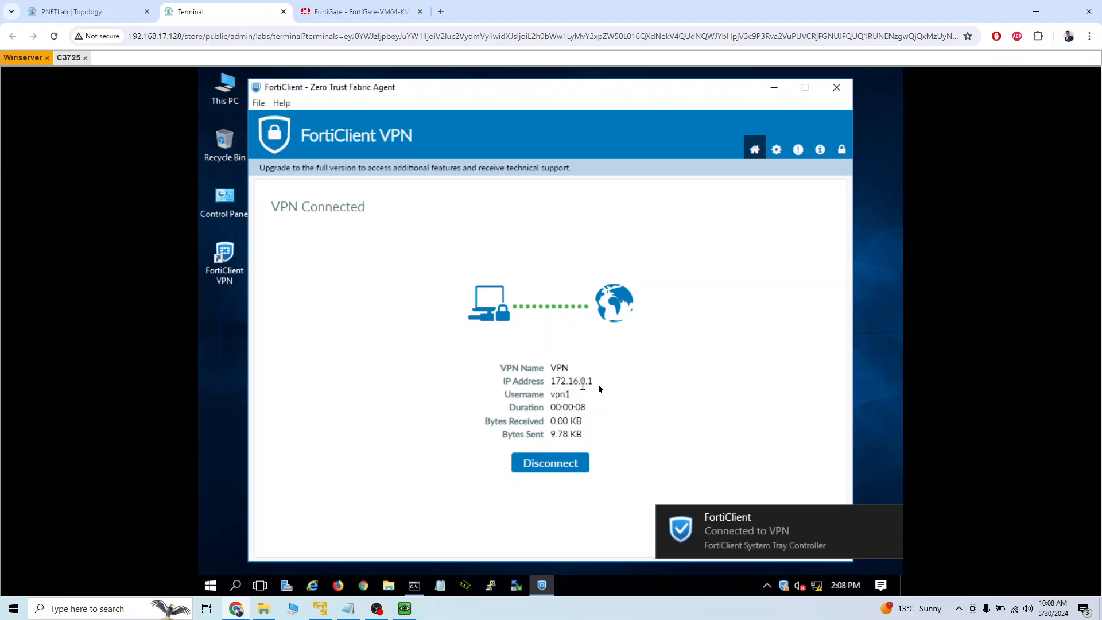
# Check the IP address assigned in FortiClient, then switch to the FortiGate web interface and refresh the IPsec Monitor.
pyautogui.moveTo(598, 382); pyautogui.dragTo(555, 381)
pyautogui.click(343, 16)
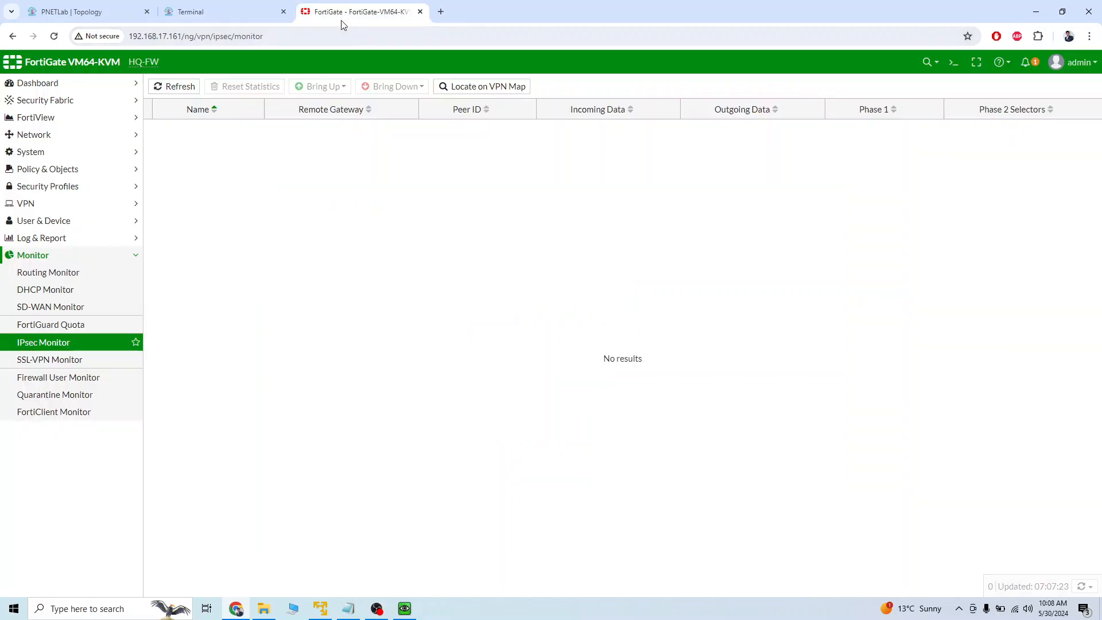
pyautogui.click(164, 86)
pyautogui.click(159, 131)
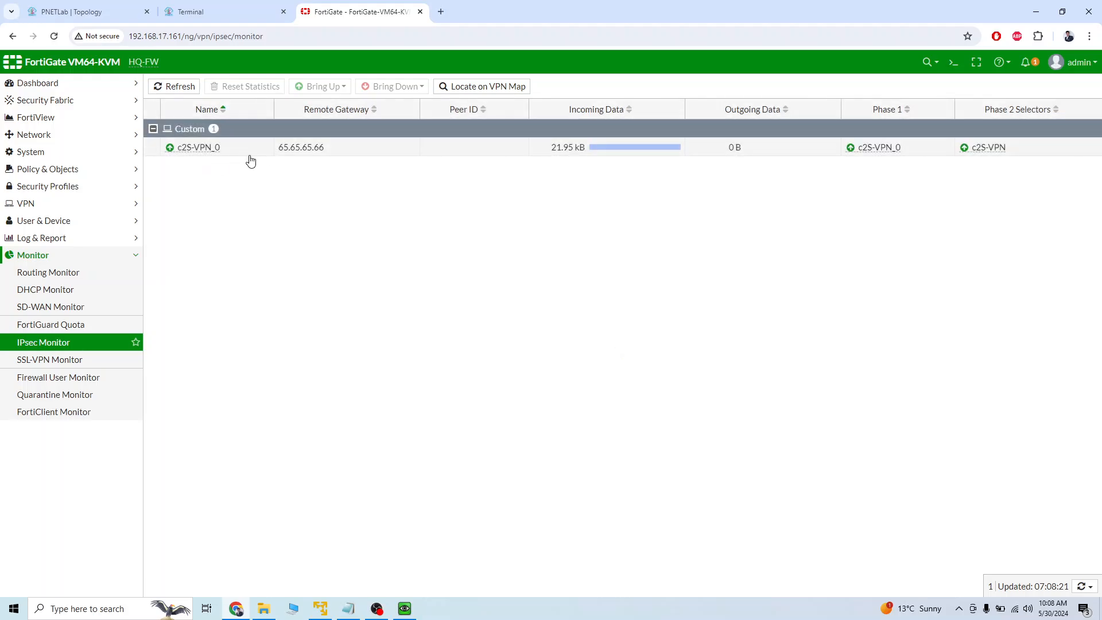
# Look up the FortiGate's port2 address in the PNETLab topology and ping 10.0.0.100 from Winserver's Command Prompt.
pyautogui.click(229, 23)
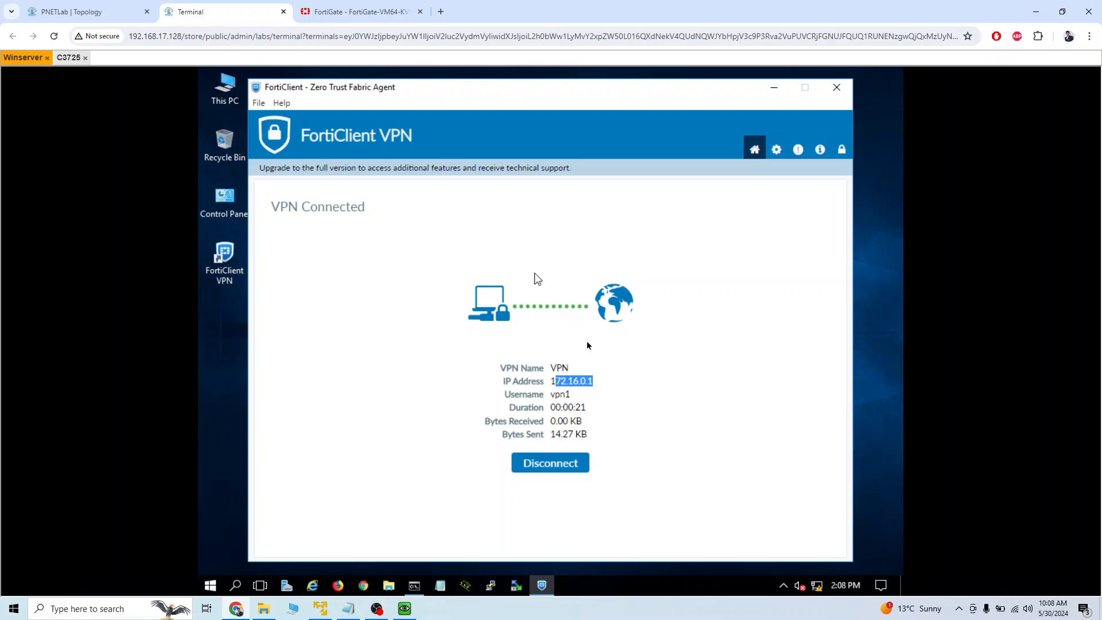
pyautogui.click(414, 586)
pyautogui.click(91, 11)
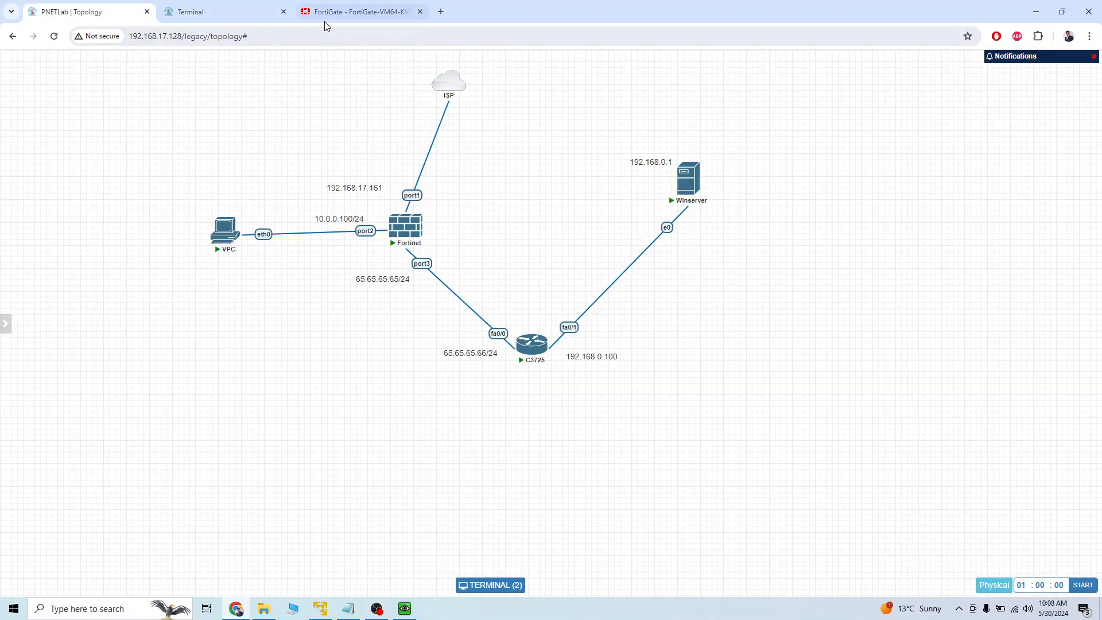
pyautogui.click(229, 13)
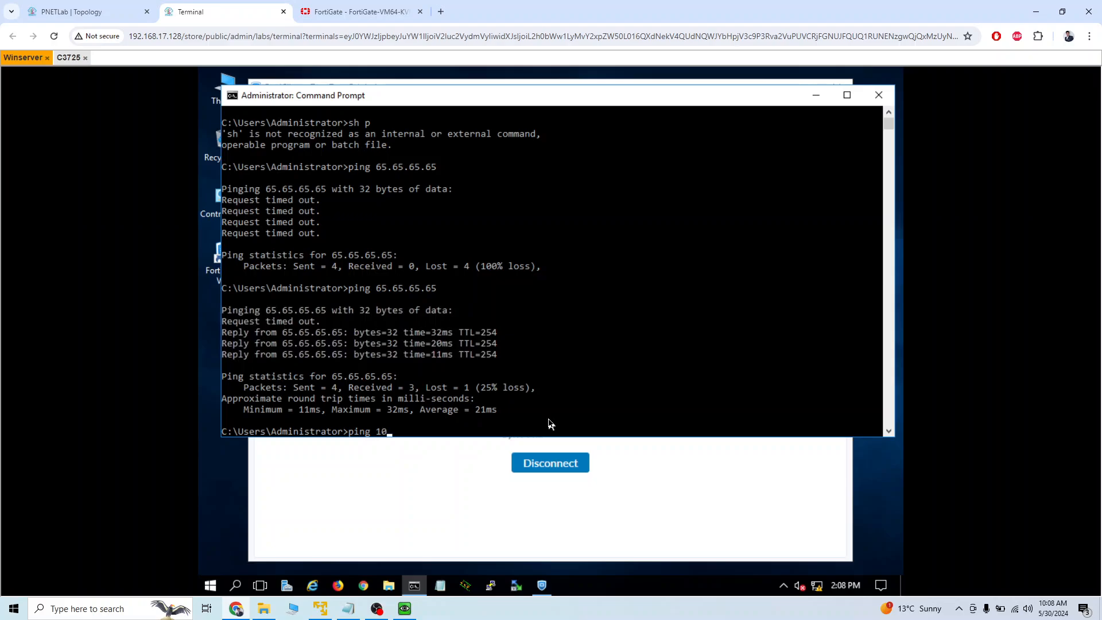
pyautogui.write('0.0.10')
pyautogui.press('Return')
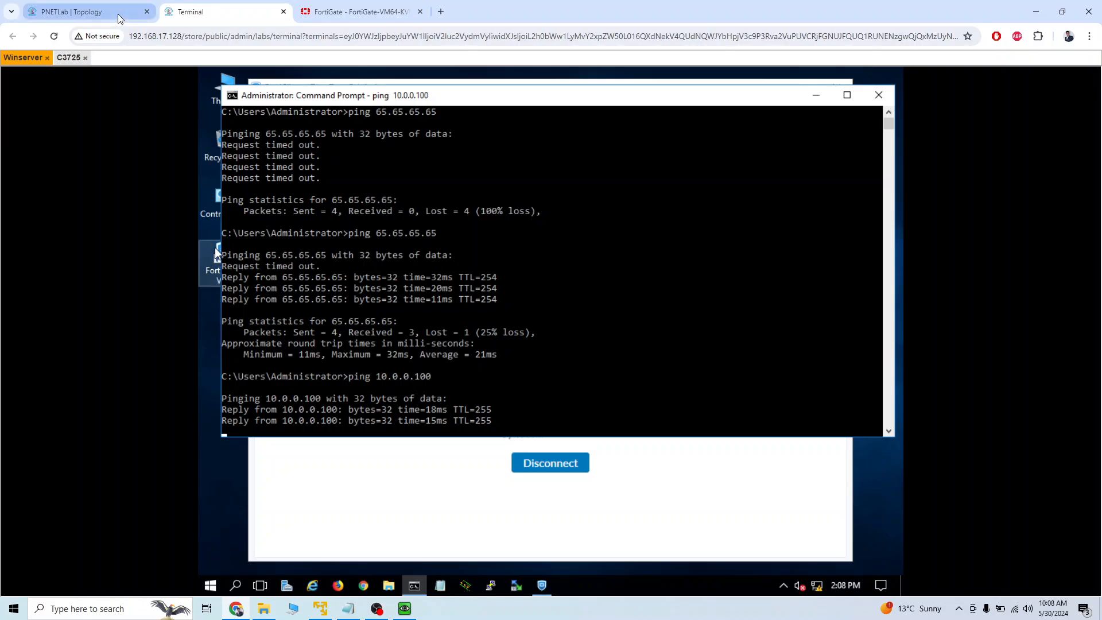
# Check the LAN side in the PNETLab topology, then open the c2S-VPN IPsec tunnel's settings in the FortiGate web interface.
pyautogui.click(75, 12)
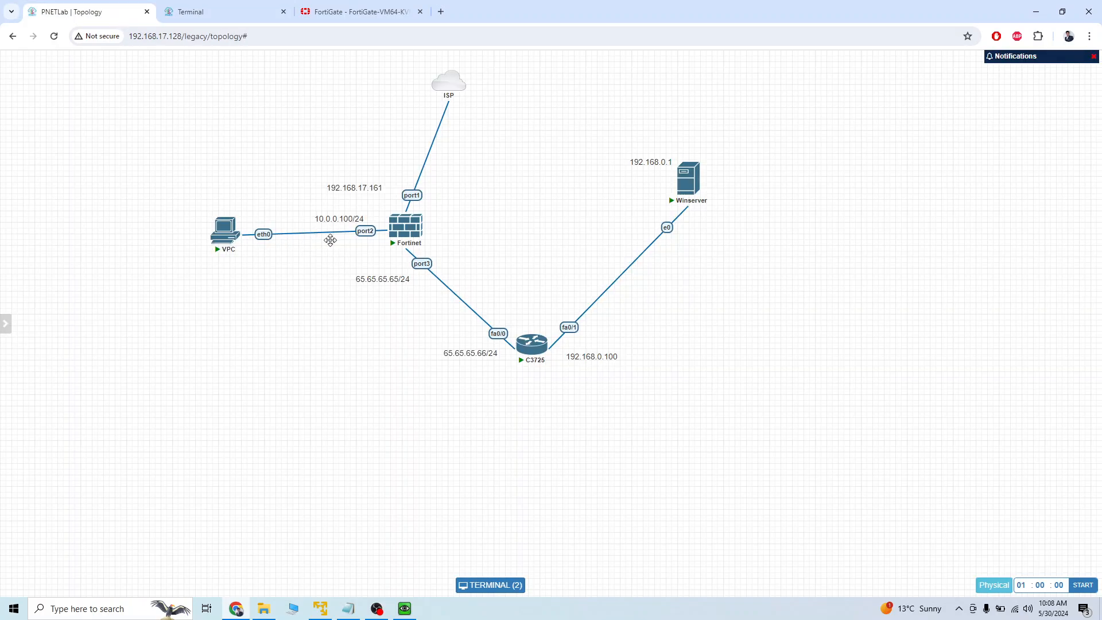
pyautogui.click(248, 18)
pyautogui.click(374, 21)
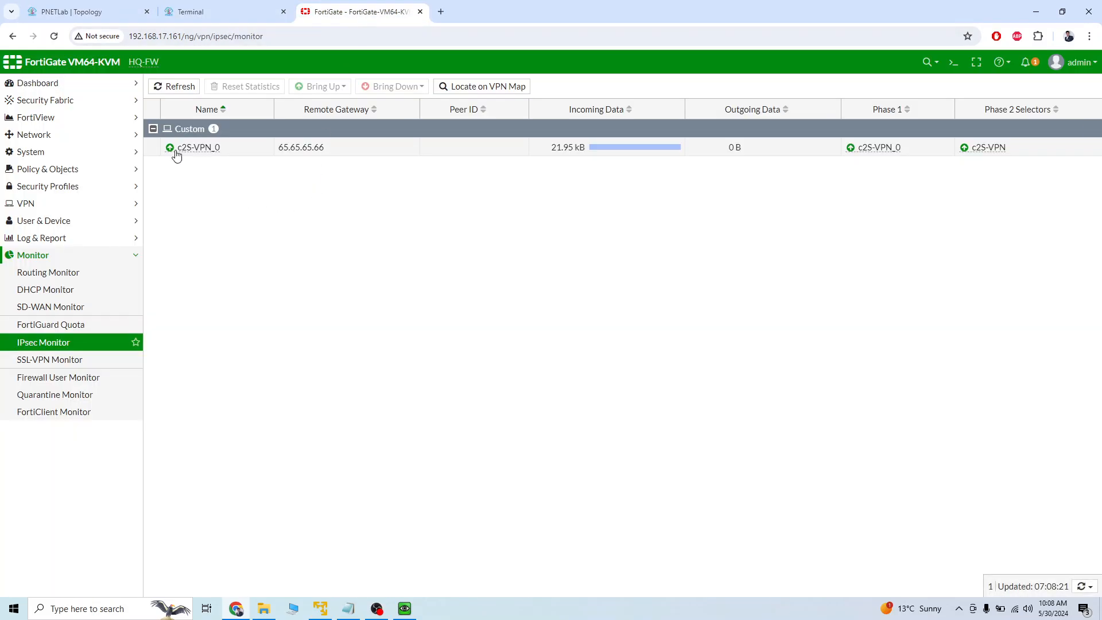
pyautogui.click(81, 204)
pyautogui.click(56, 243)
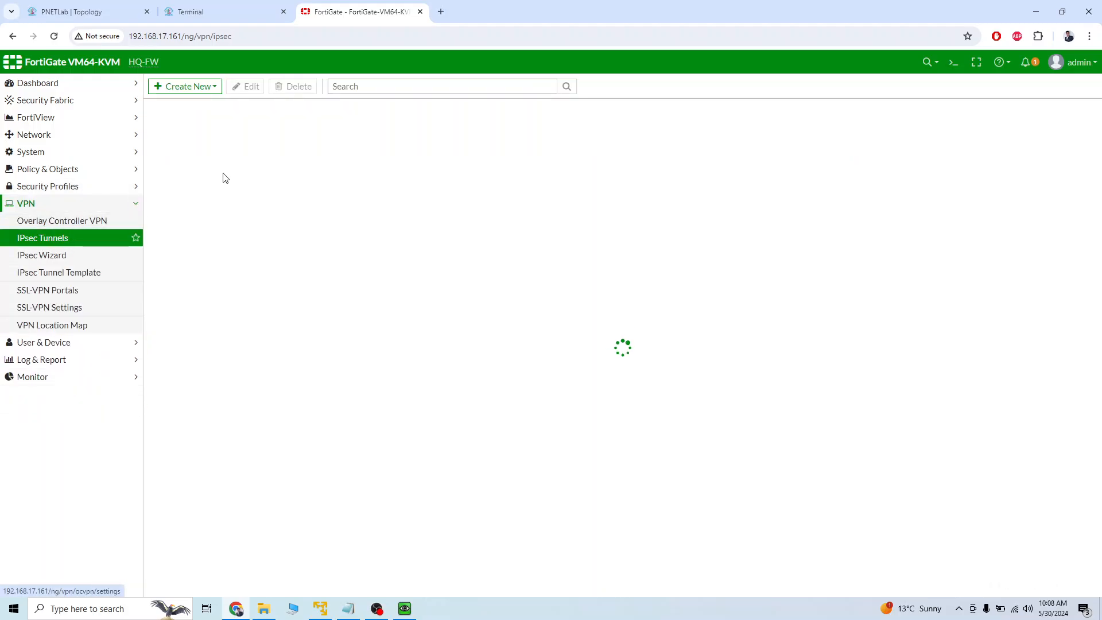
pyautogui.doubleClick(274, 150)
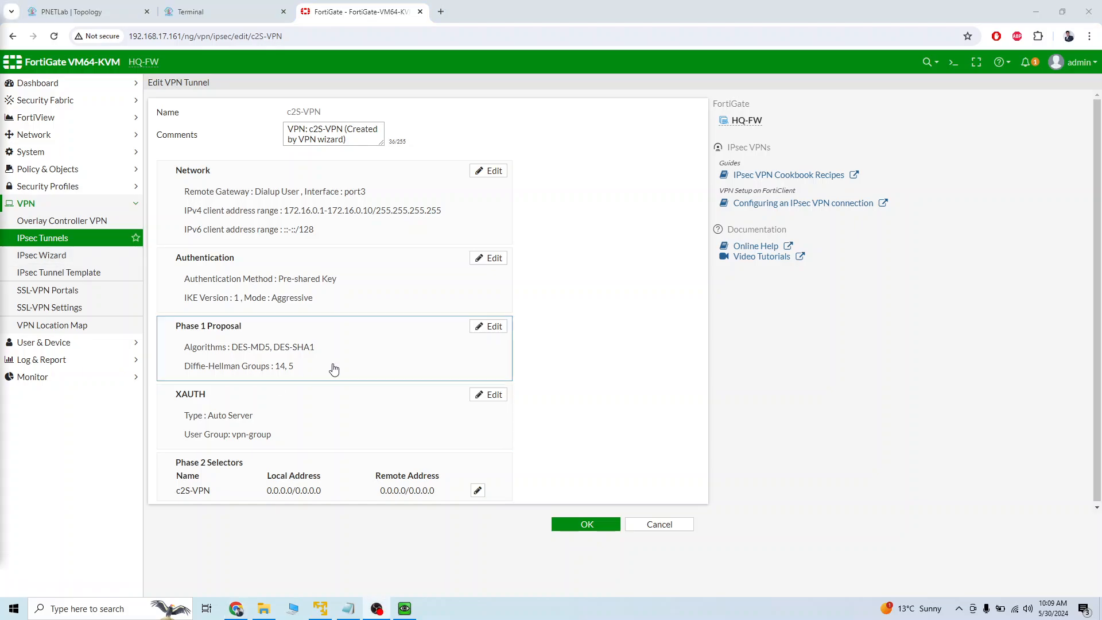
# Open the IPv4 policy vpn_c2S-VPN_remote and inspect its incoming and outgoing interfaces, source and destination.
pyautogui.click(78, 169)
pyautogui.click(75, 185)
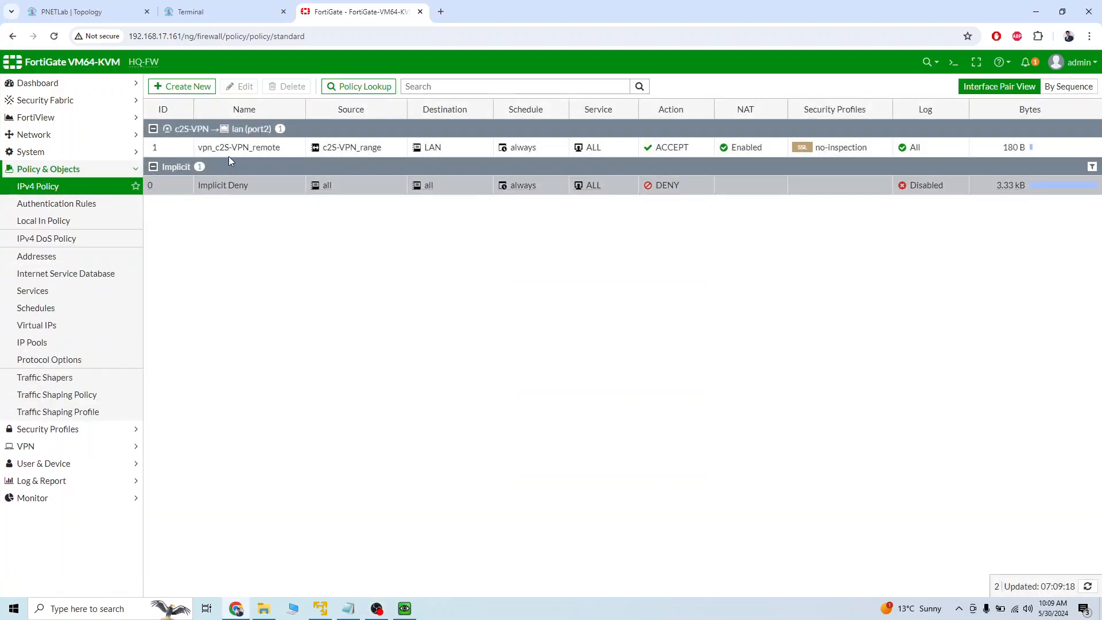
pyautogui.doubleClick(175, 147)
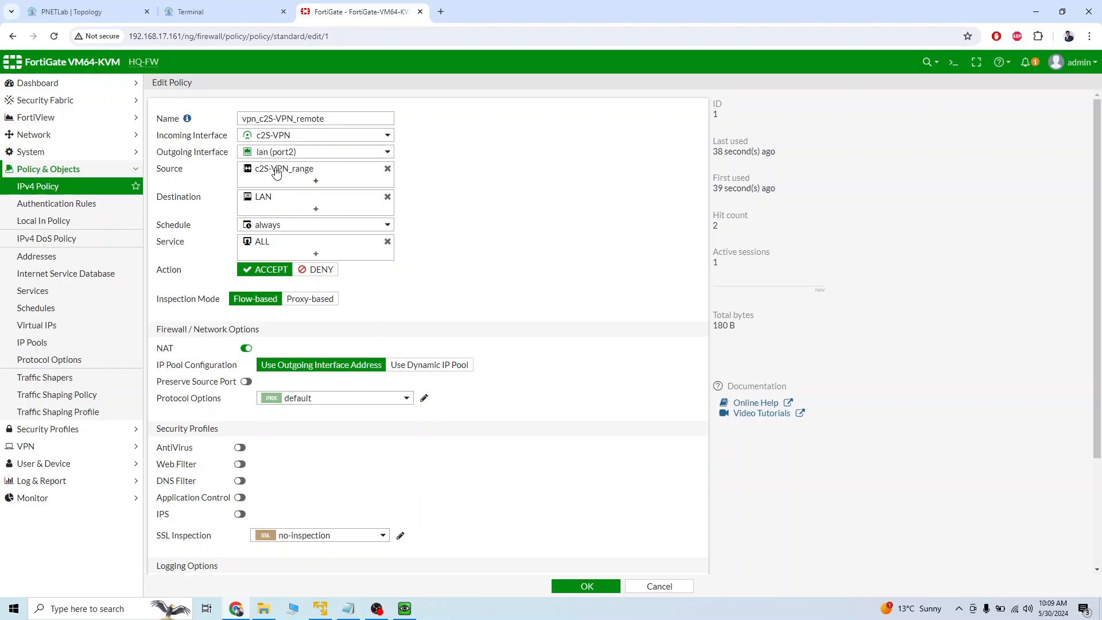
pyautogui.moveTo(305, 155)
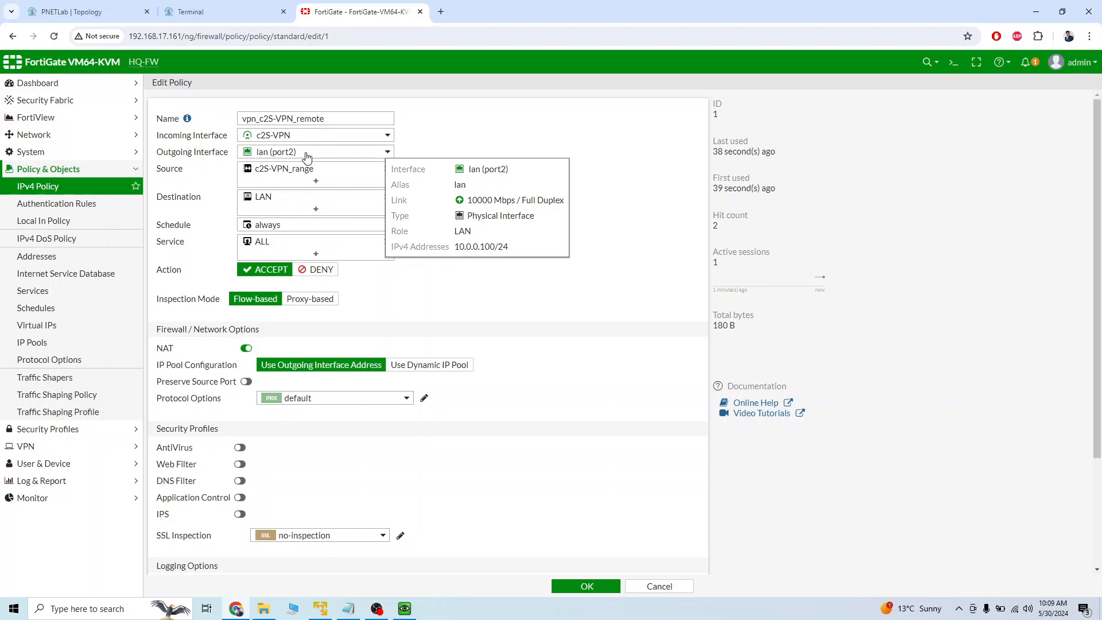
# Switch to the Winserver console and minimize the Command Prompt to bring up the FortiClient connection window.
pyautogui.click(212, 10)
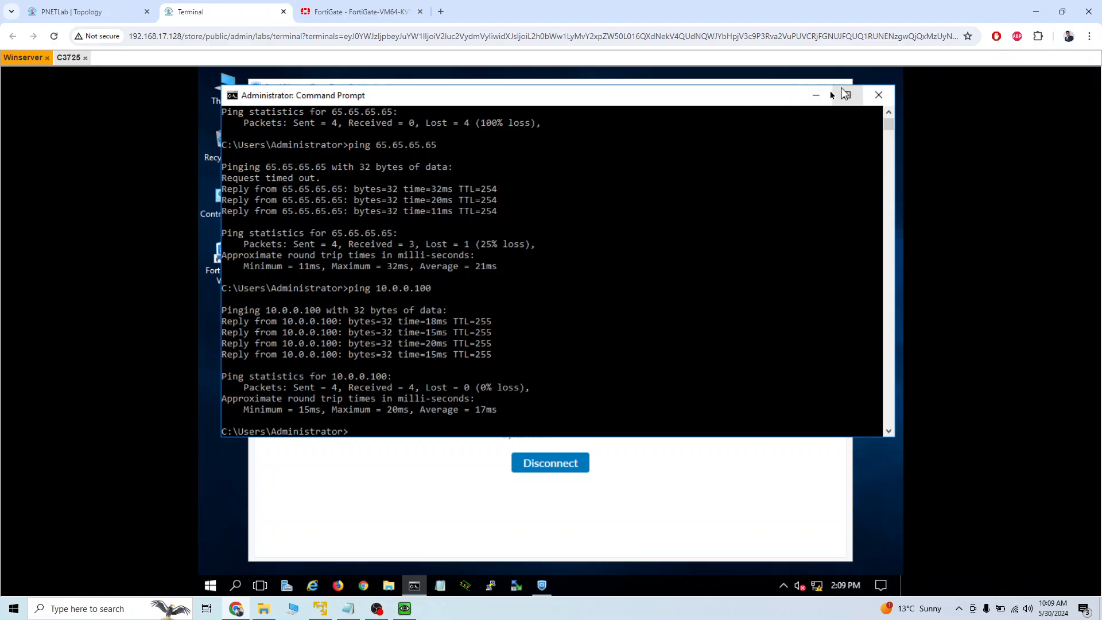
pyautogui.click(815, 94)
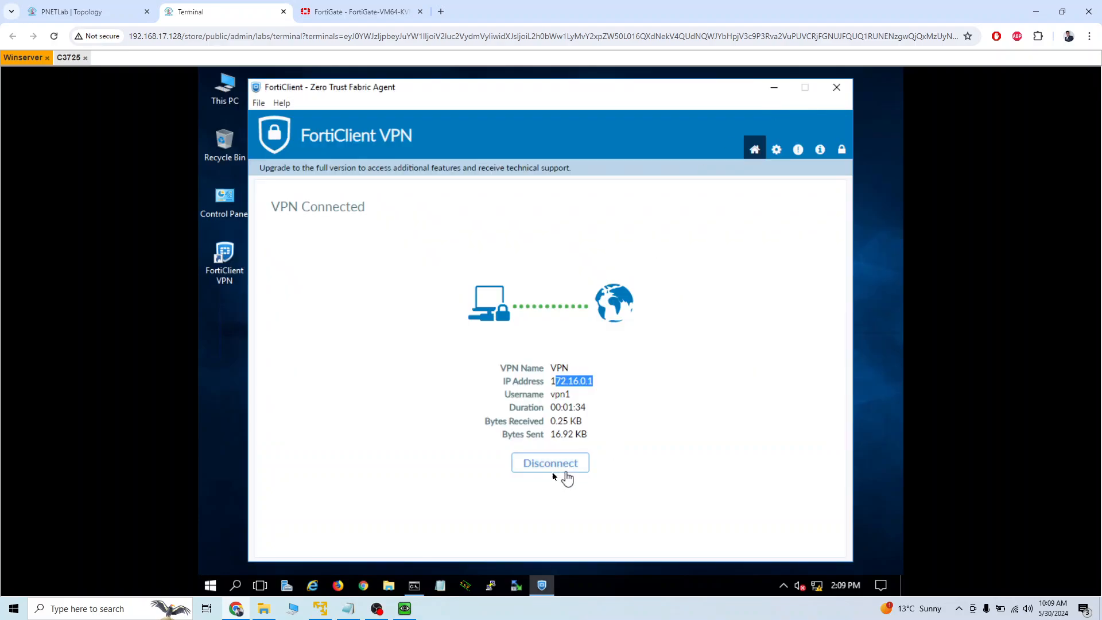